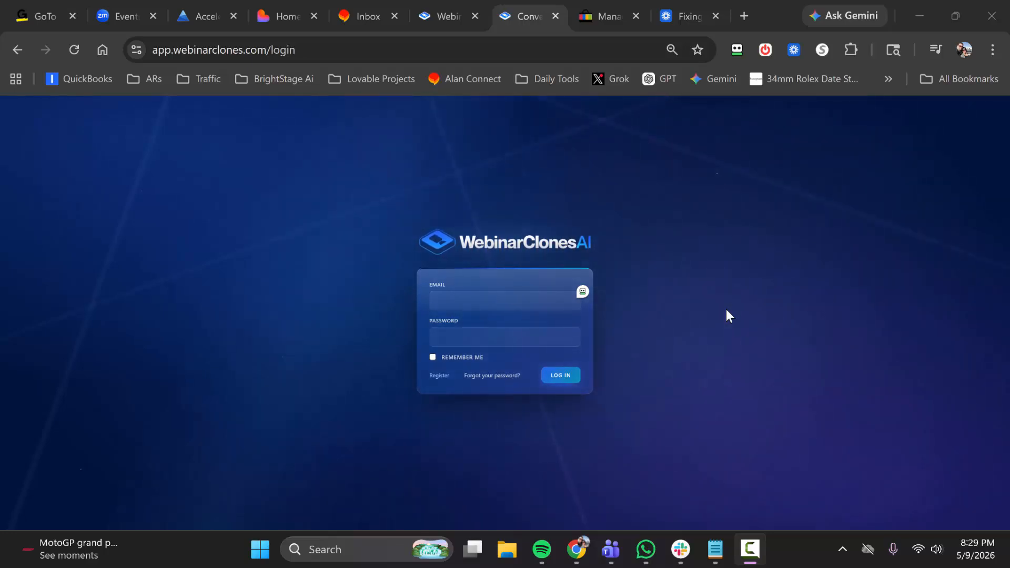
Sign in by autofilling the account's email and password from the first saved Webinarclones login.
left_click(588, 295)
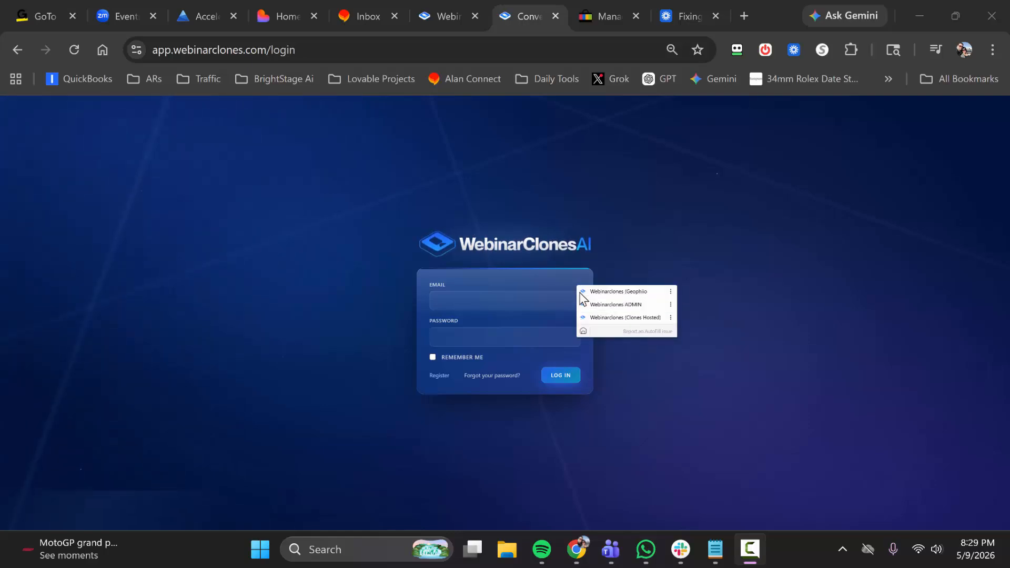
left_click(589, 294)
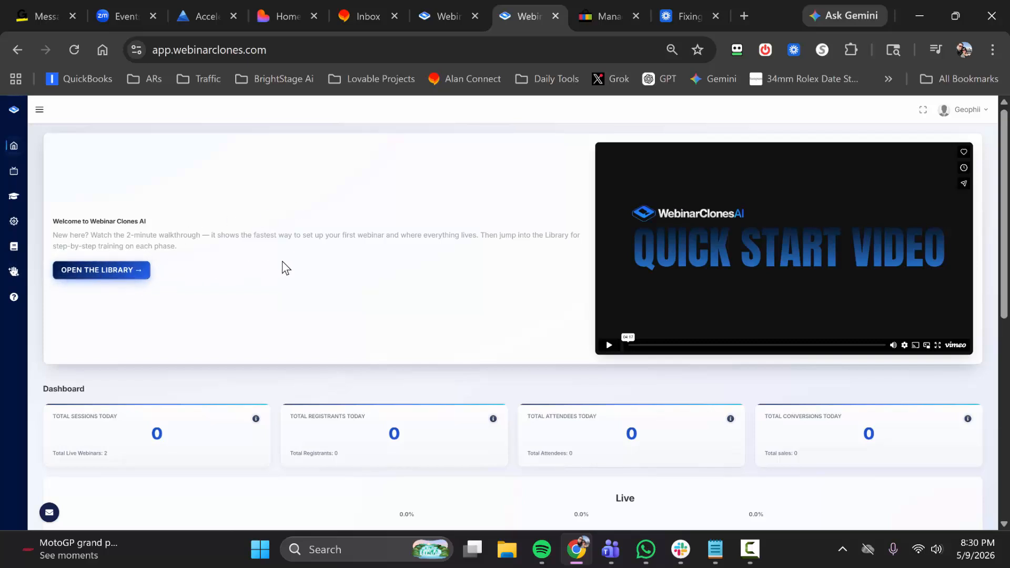
Review the dashboard's daily totals, the live and replay conversion funnel, and the webinar sessions chart.
scroll(313, 258, "down", 1)
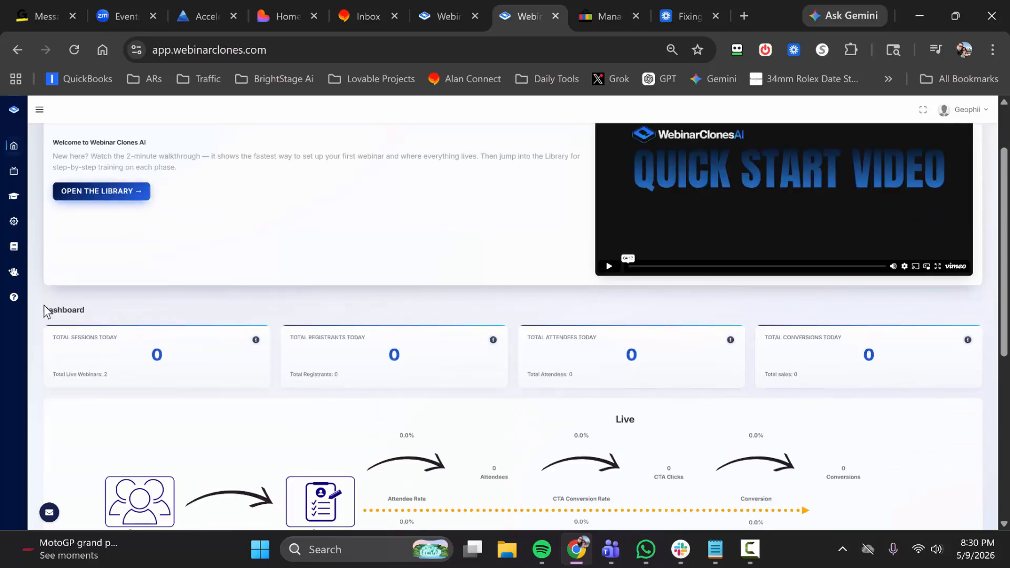
scroll(162, 257, "down", 1)
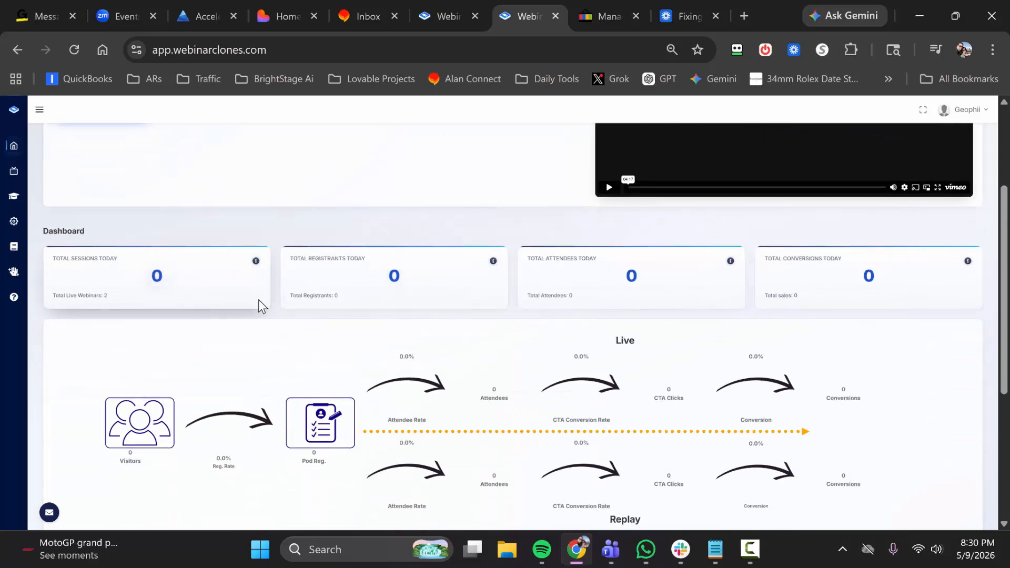
scroll(258, 299, "down", 1)
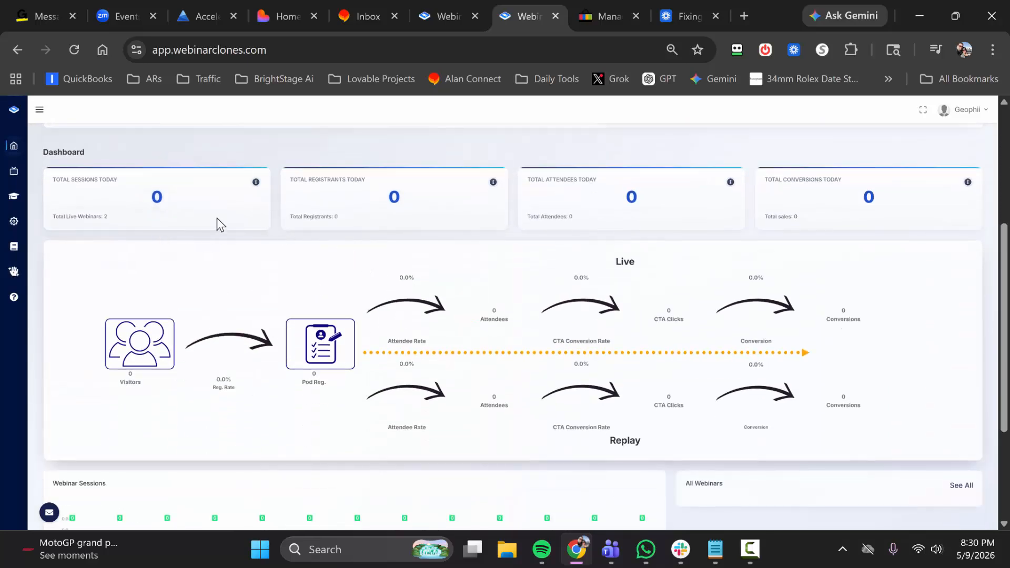
scroll(194, 232, "up", 1)
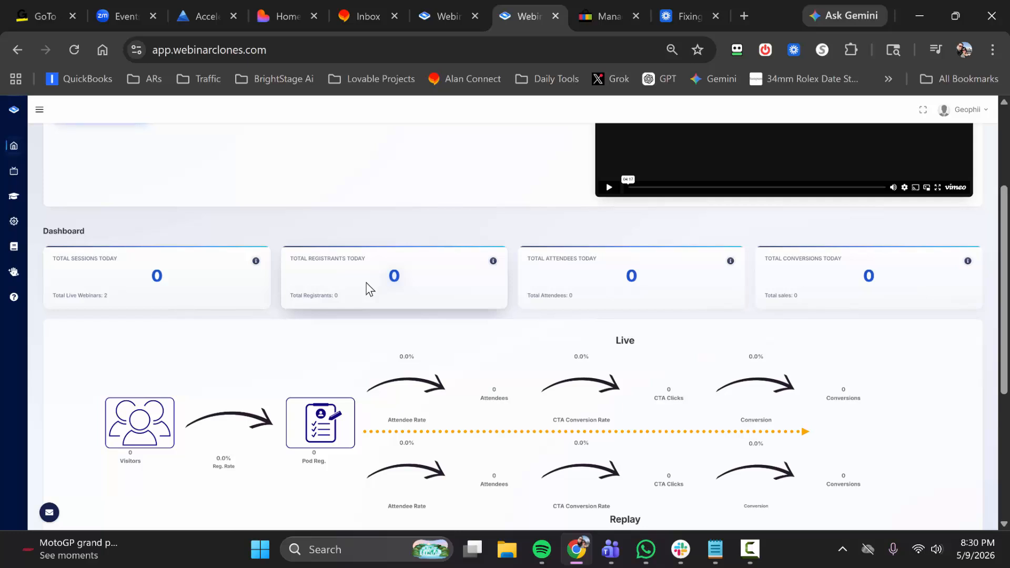
scroll(369, 290, "down", 5)
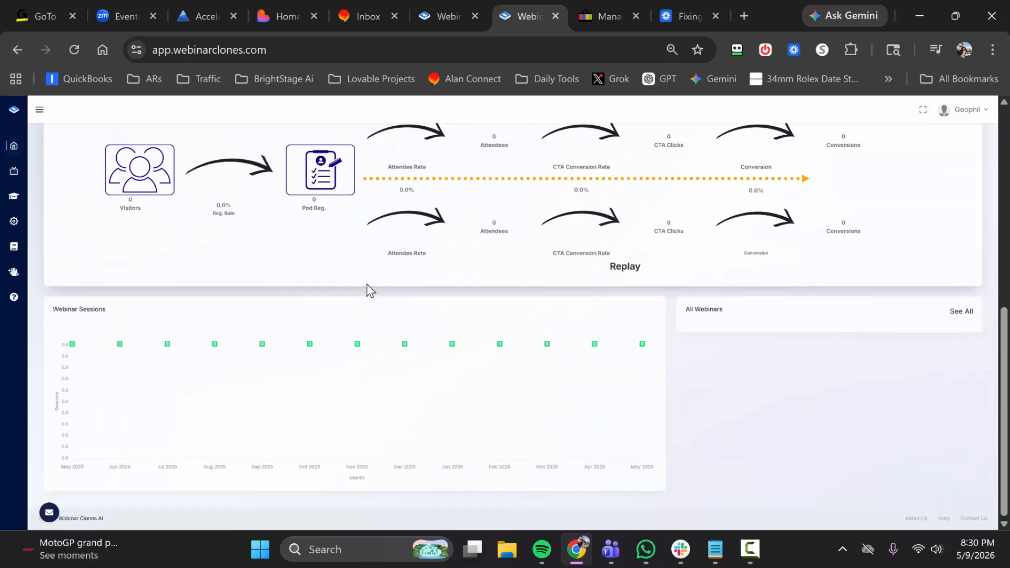
scroll(370, 290, "up", 6)
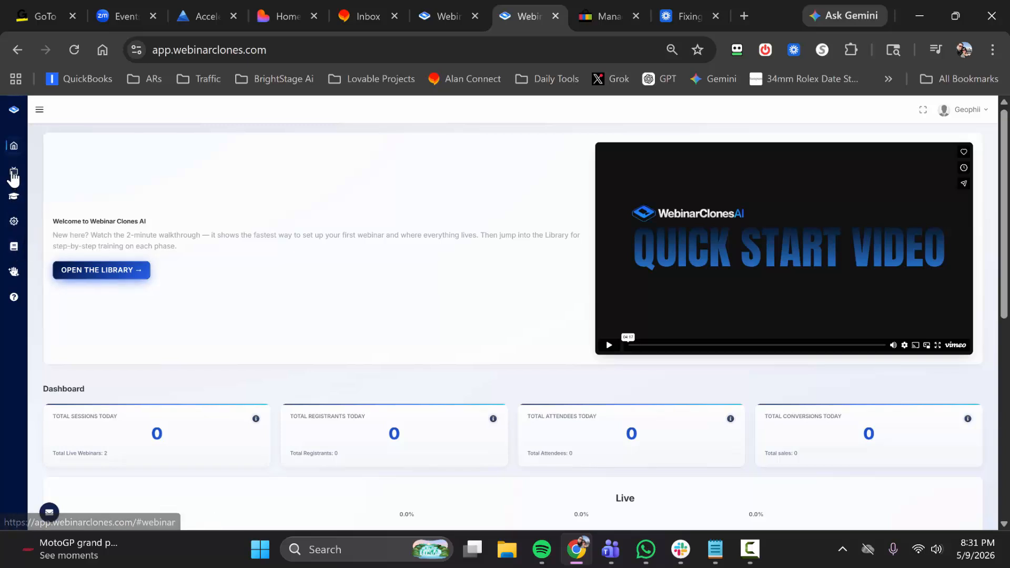
Open the training library and go to its Webinar Clones section.
left_click(13, 175)
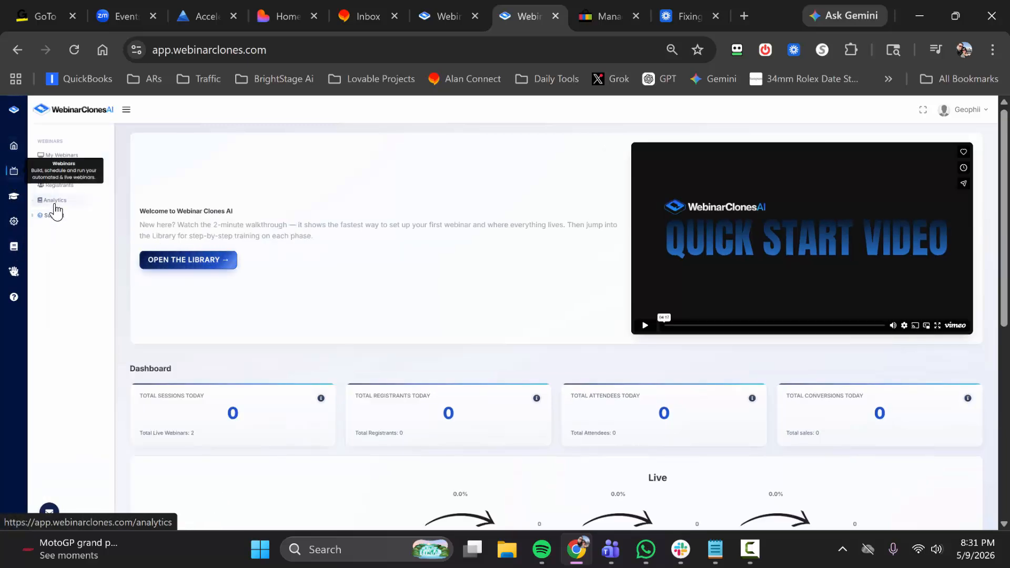
left_click(175, 257)
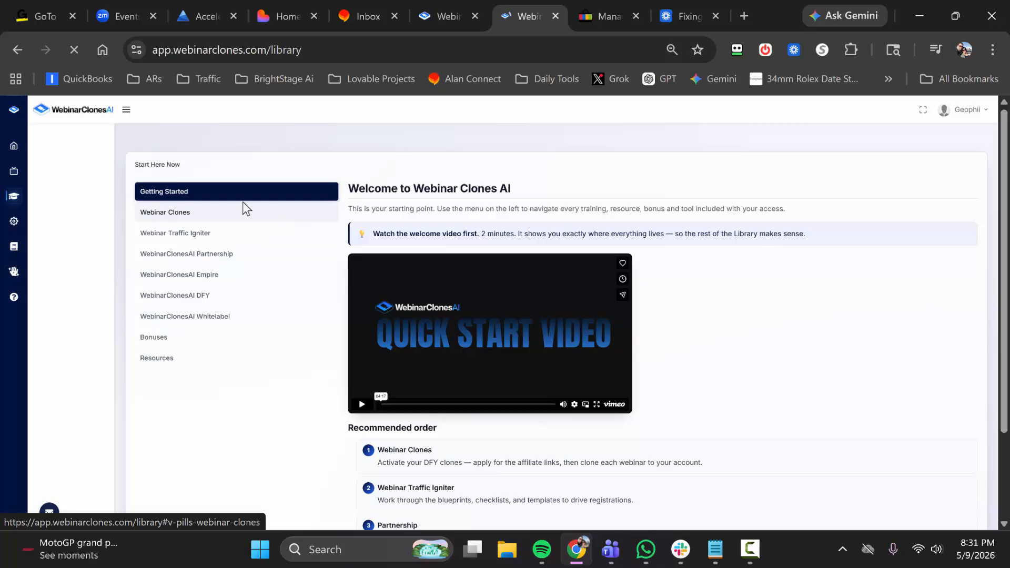
left_click(251, 215)
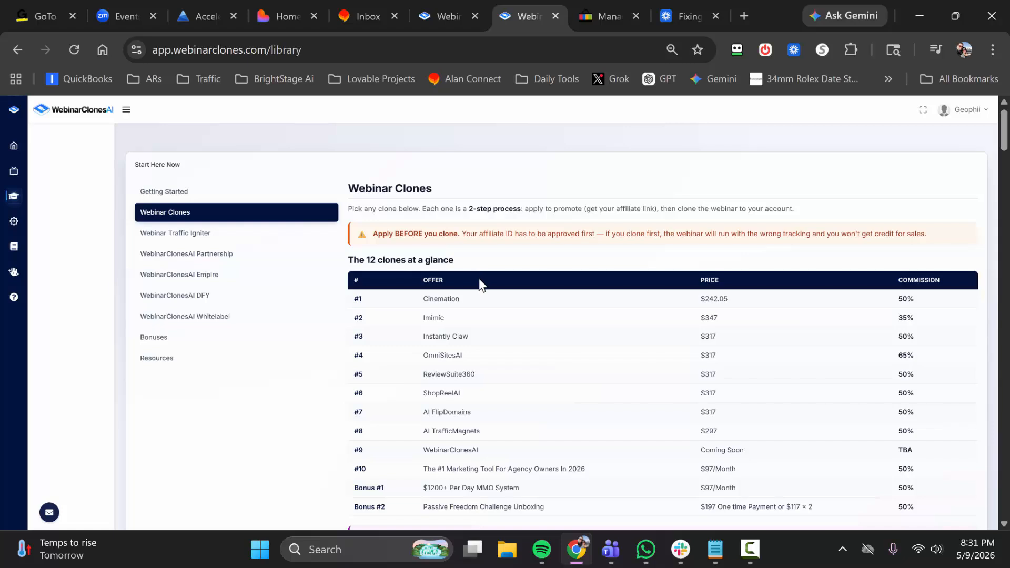
Examine the offers, prices and commissions of the 12 clones and the individual clone entries from Cinemation to OmniSitesAI.
scroll(462, 294, "down", 1)
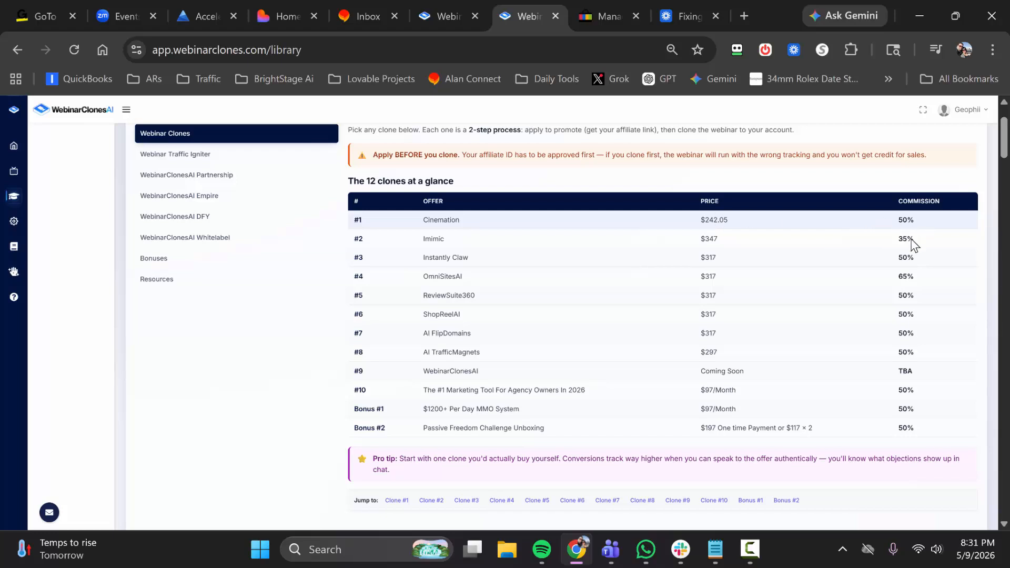
scroll(495, 300, "up", 1)
scroll(495, 304, "down", 1)
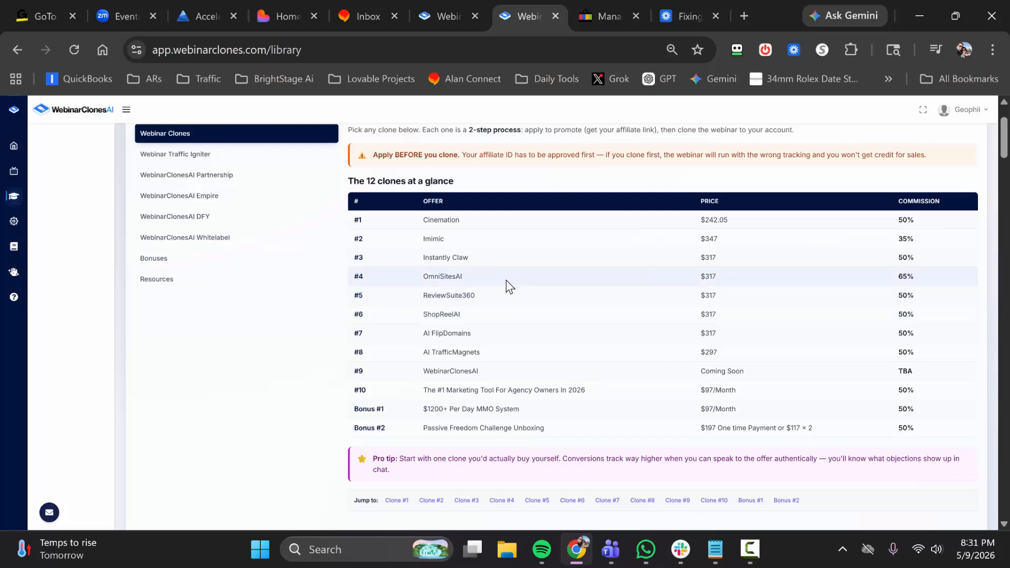
scroll(506, 281, "down", 3)
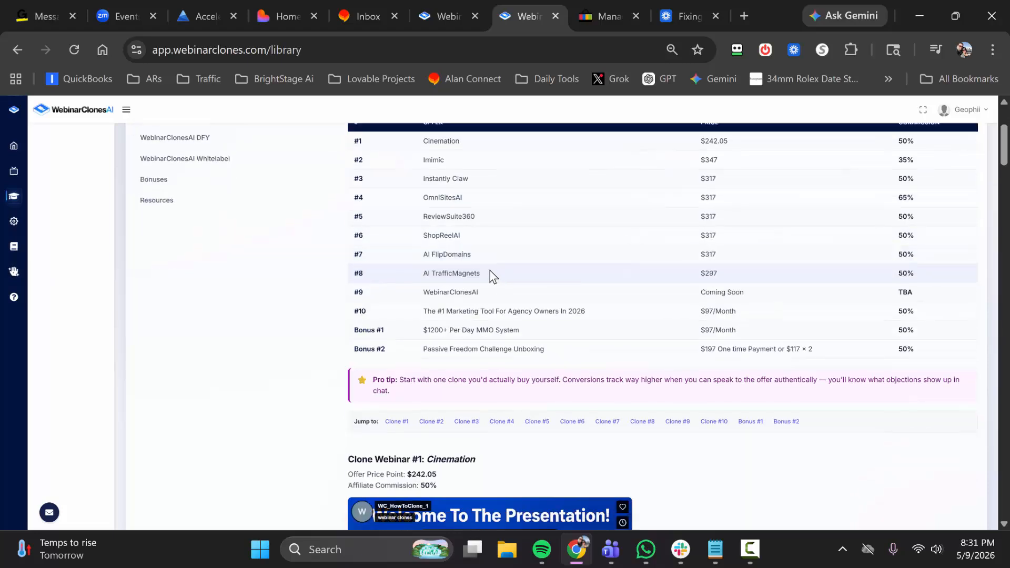
scroll(479, 319, "down", 4)
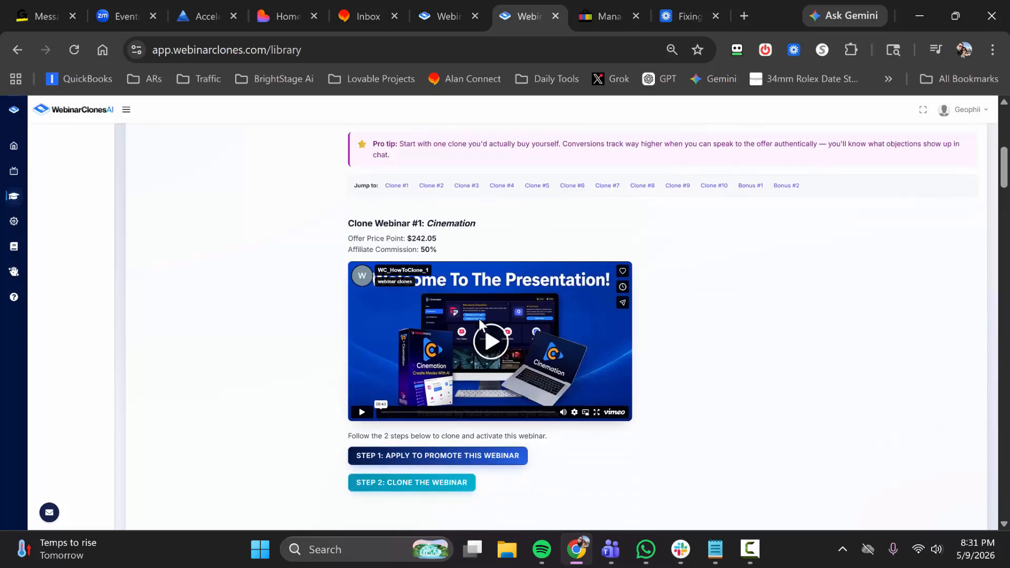
scroll(481, 314, "down", 4)
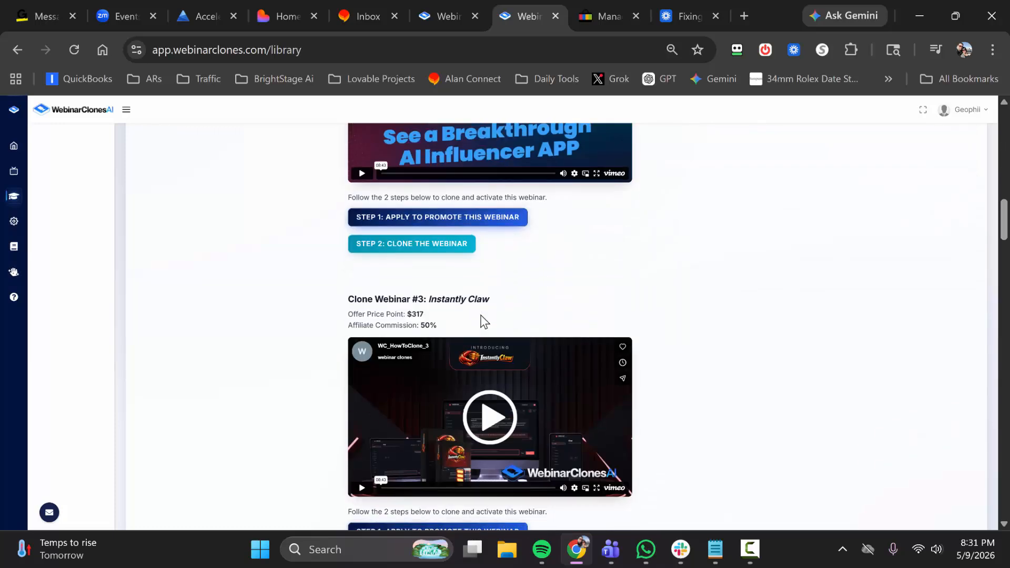
scroll(480, 314, "down", 2)
scroll(480, 315, "down", 2)
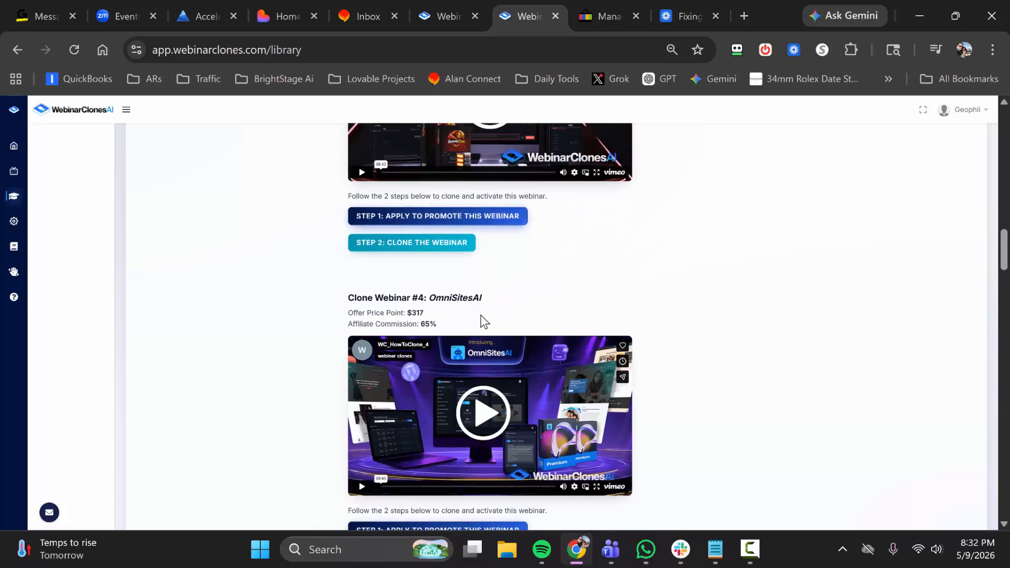
scroll(481, 314, "down", 2)
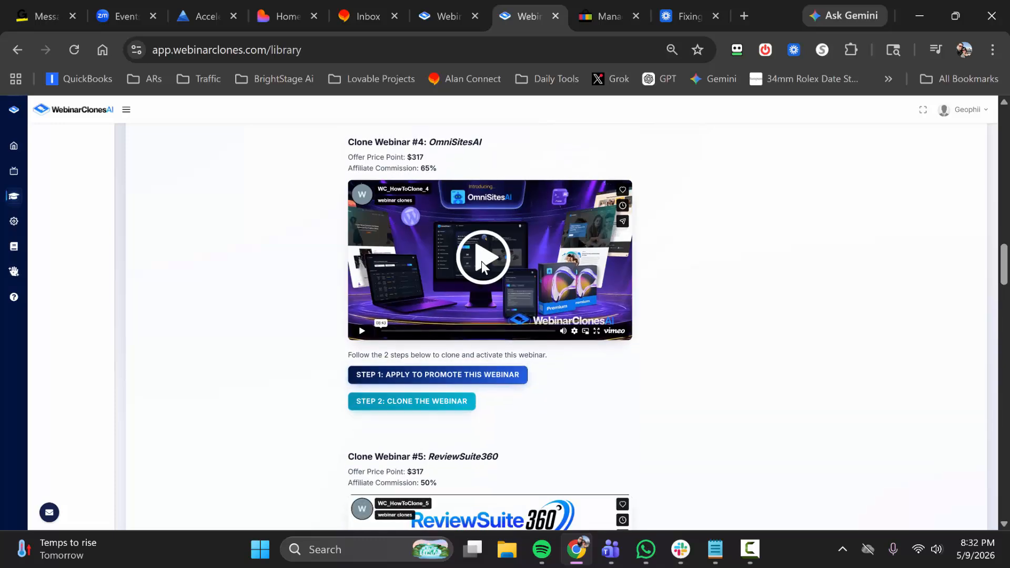
scroll(481, 261, "up", 10)
scroll(503, 258, "up", 3)
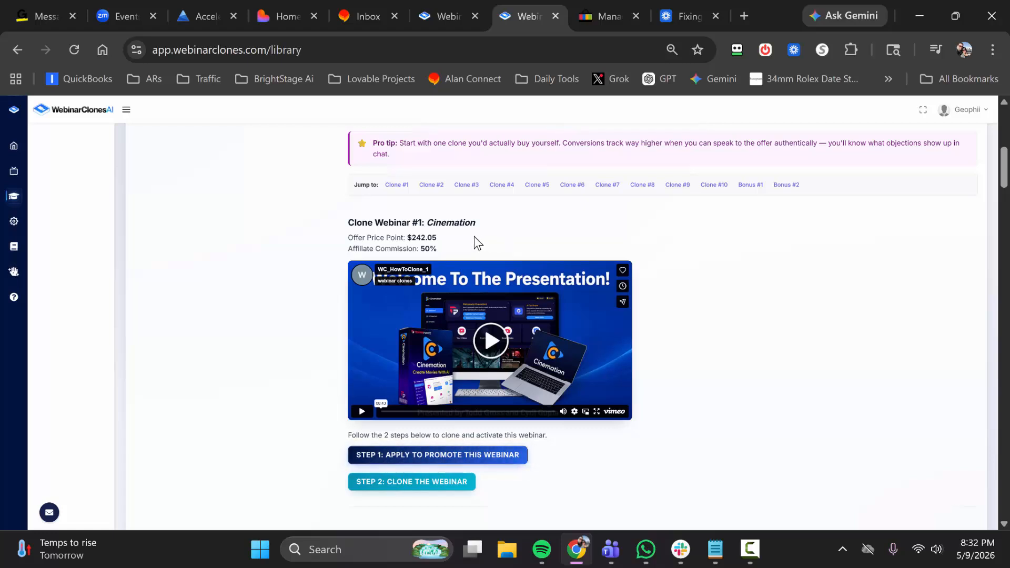
Open the JVZoo promotion page for the Cinemation webinar, return to the library, and clone that webinar into the account.
left_click(437, 455)
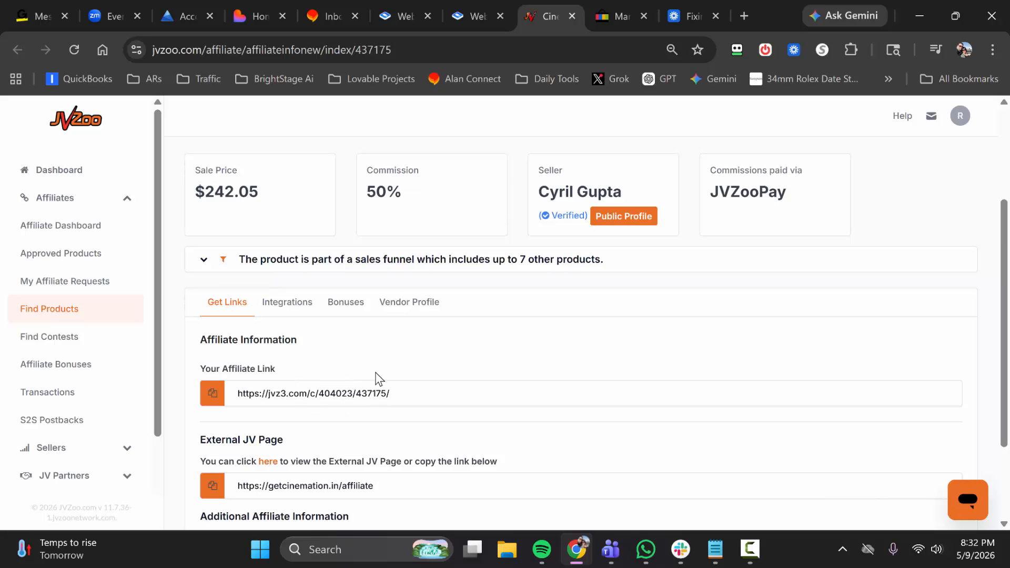
left_click(476, 16)
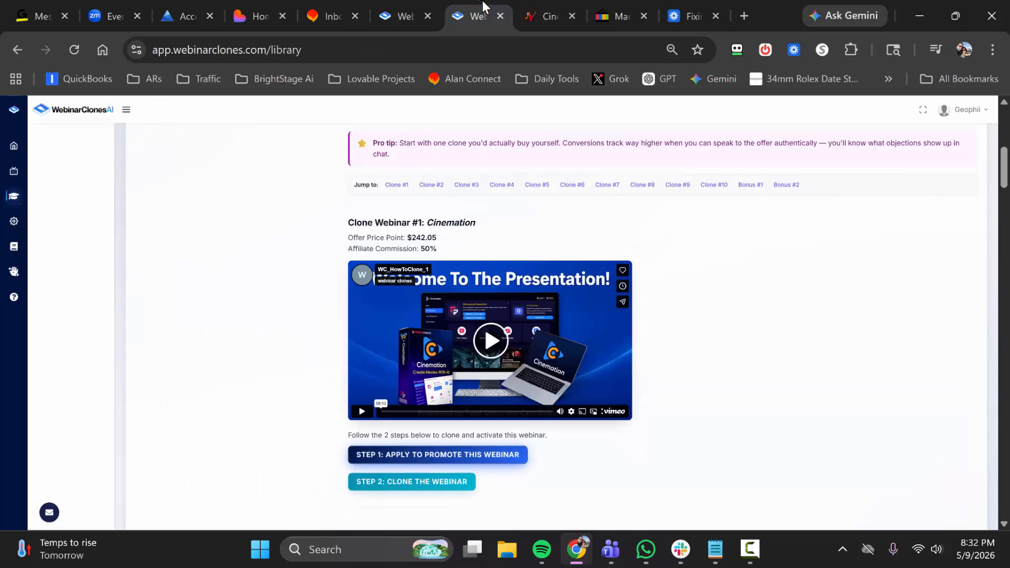
left_click(440, 482)
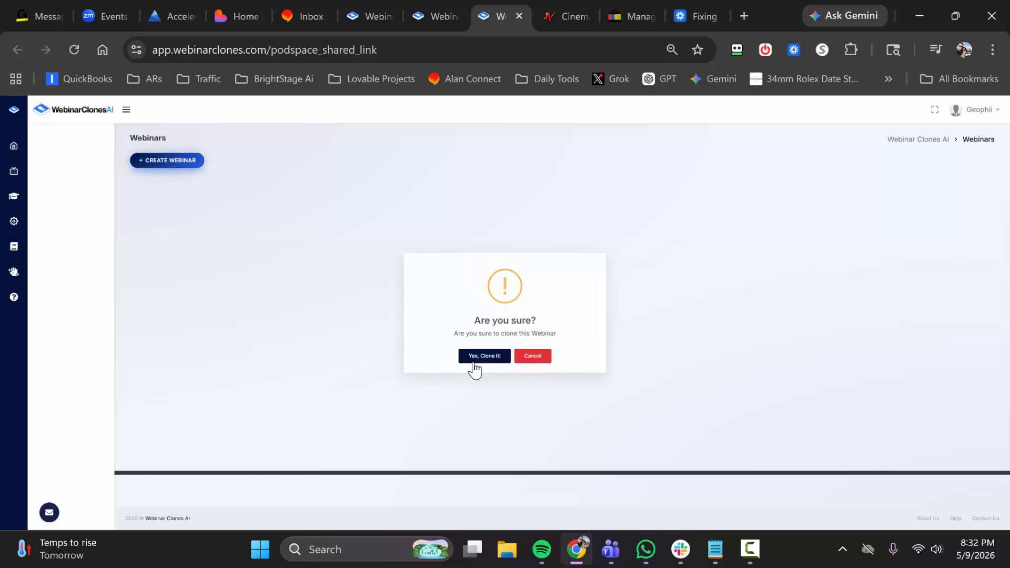
left_click(484, 357)
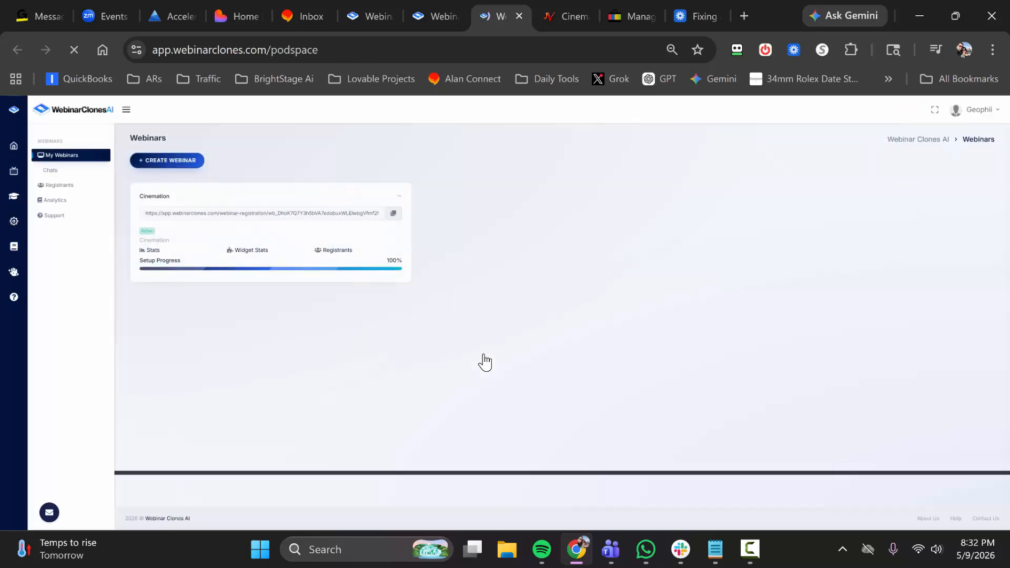
Copy the Cinemation webinar's registration link, load it in a new browser tab, and preview its spot reservation form.
left_click(394, 214)
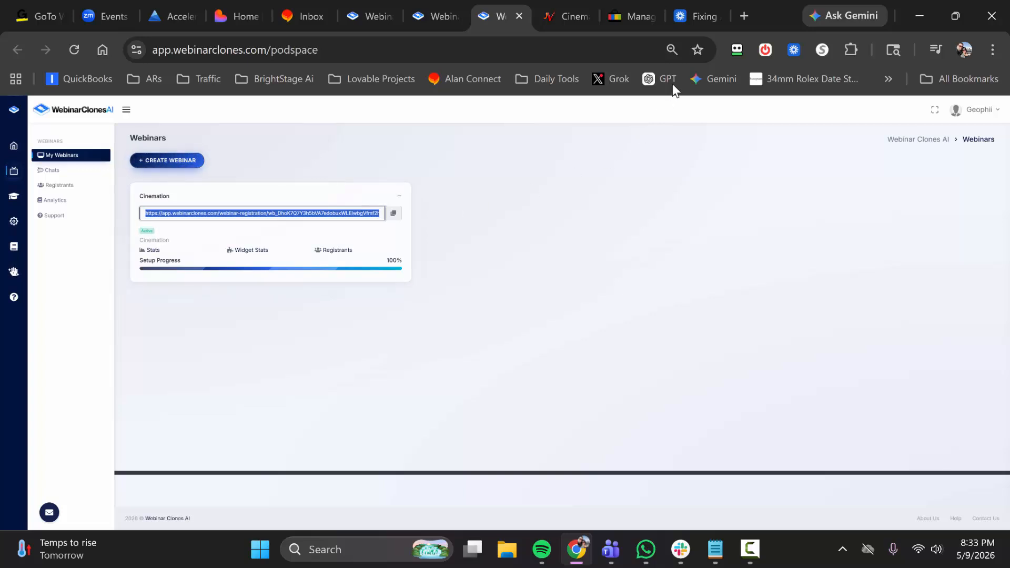
left_click(743, 8)
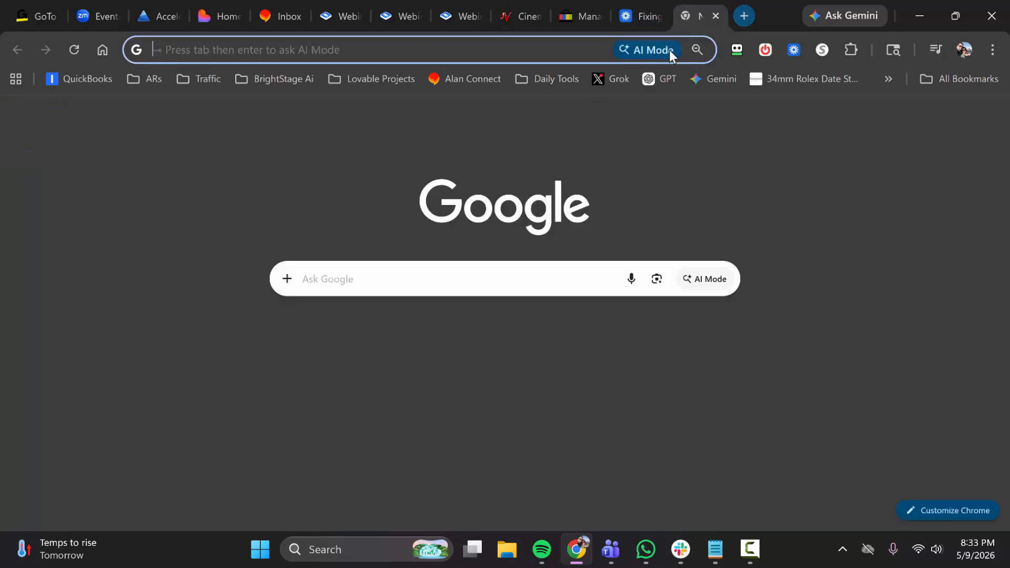
key("ctrl+v")
key("Return")
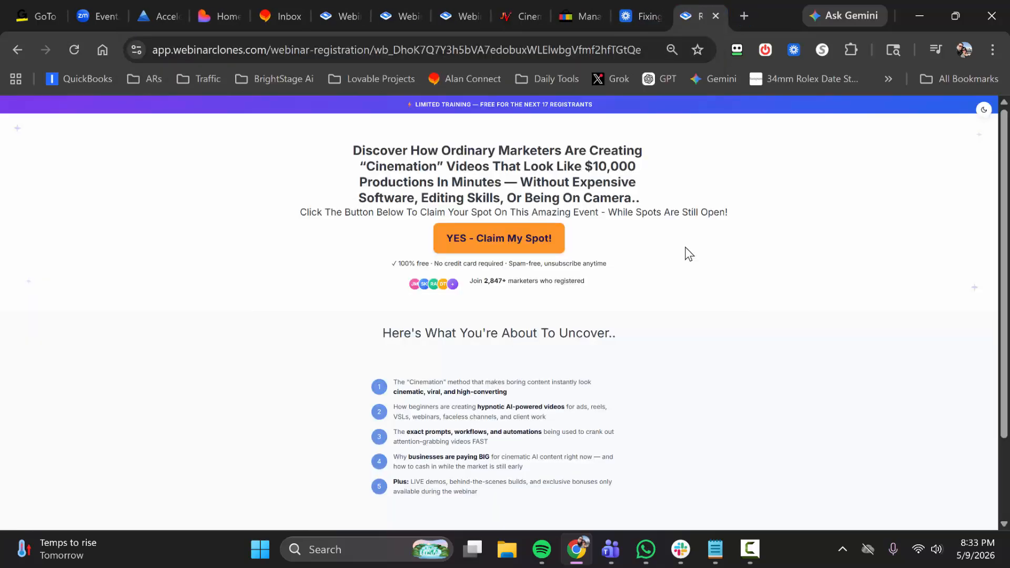
left_click(470, 237)
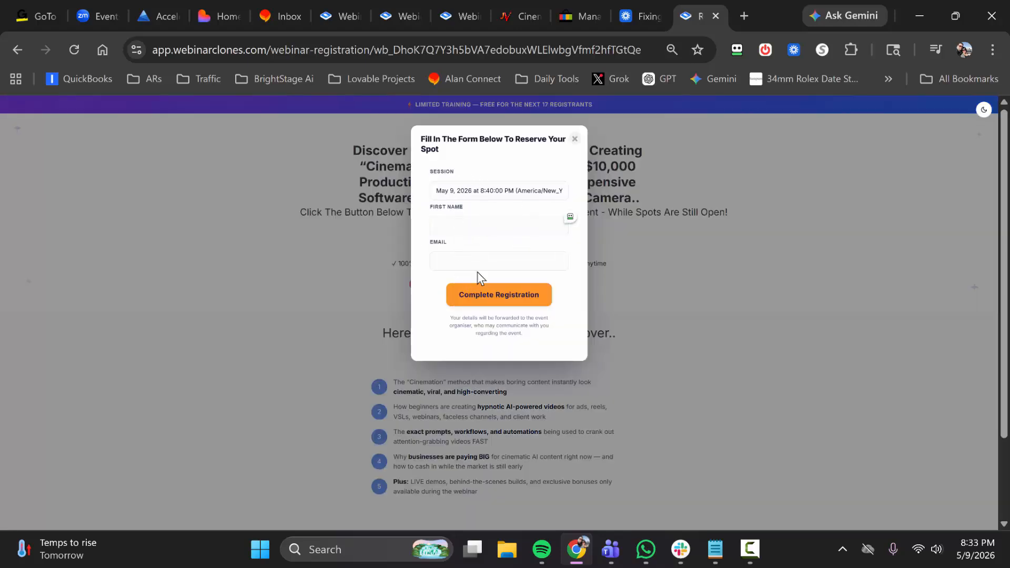
left_click(573, 139)
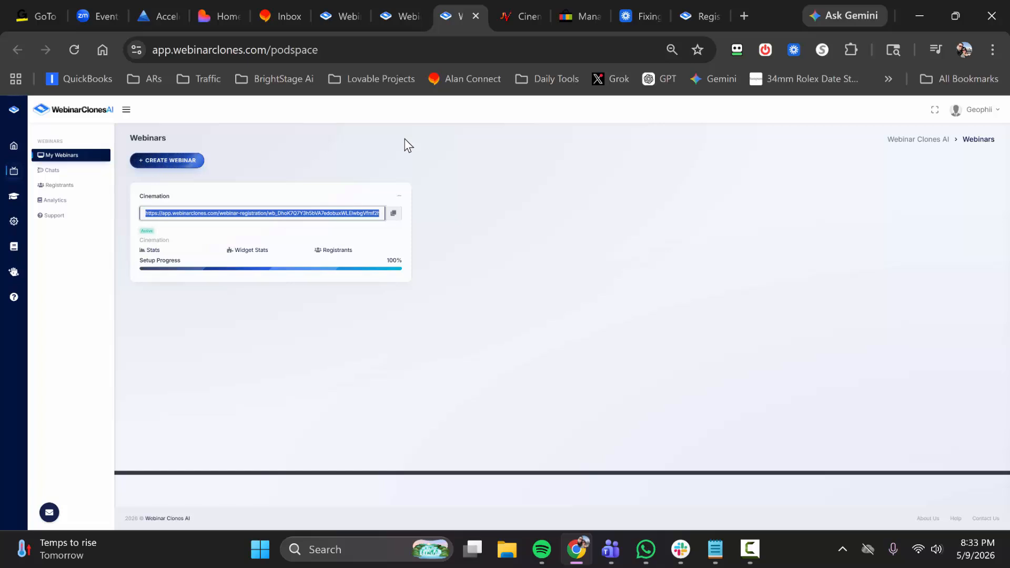
Open the cloned Cinemation webinar for editing and expand its Webinar Video/Audio Source settings.
left_click(153, 199)
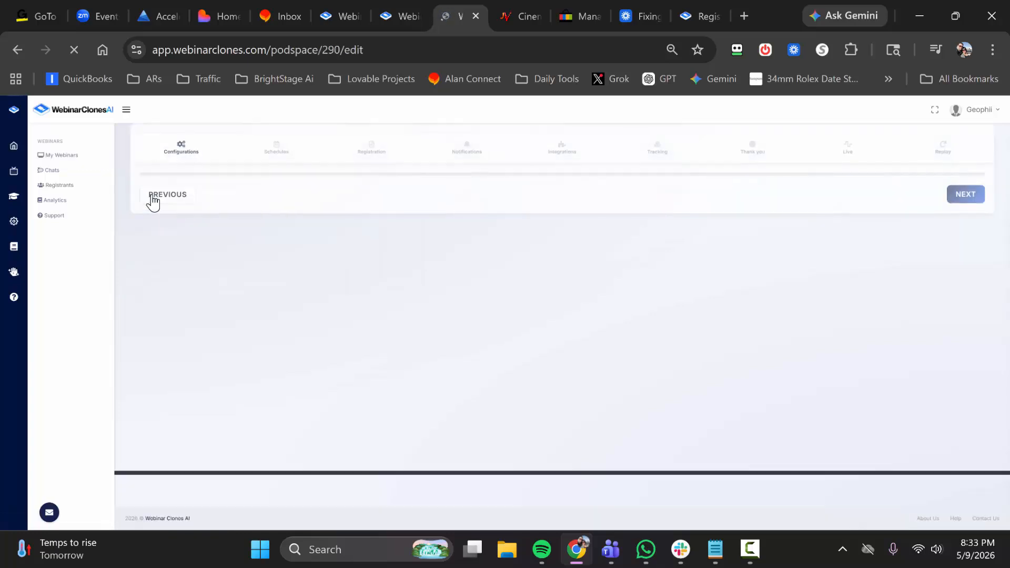
scroll(258, 263, "down", 1)
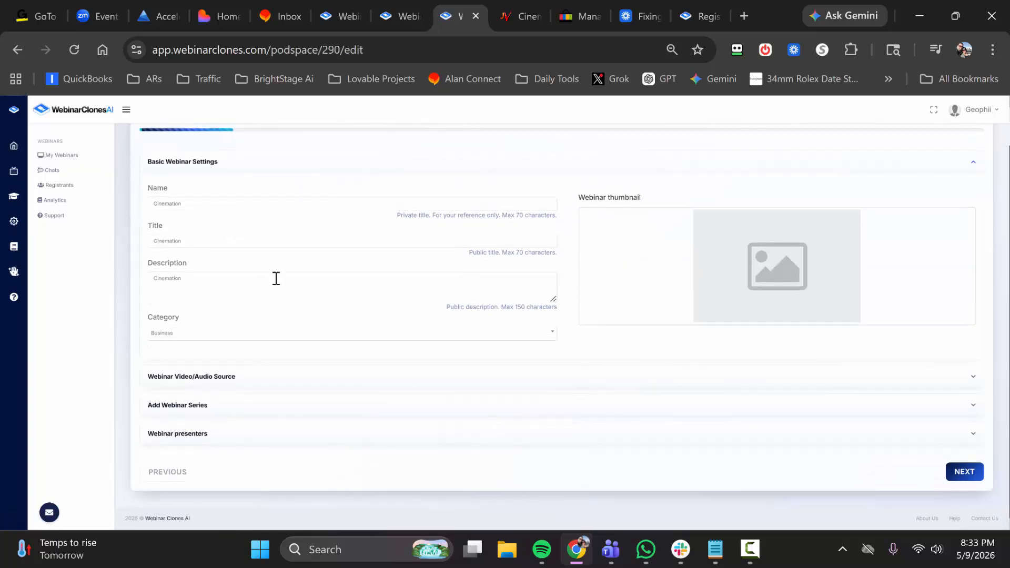
left_click(270, 383)
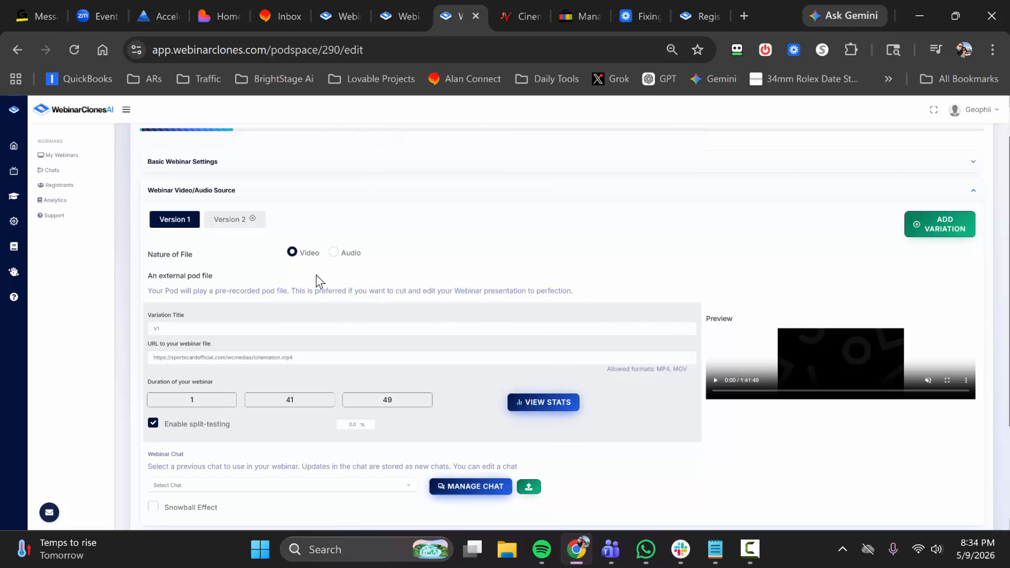
Upload DEFAULT_POD_CHAT.csv from the BrightStage AI folder as the webinar's chat.
scroll(323, 263, "down", 3)
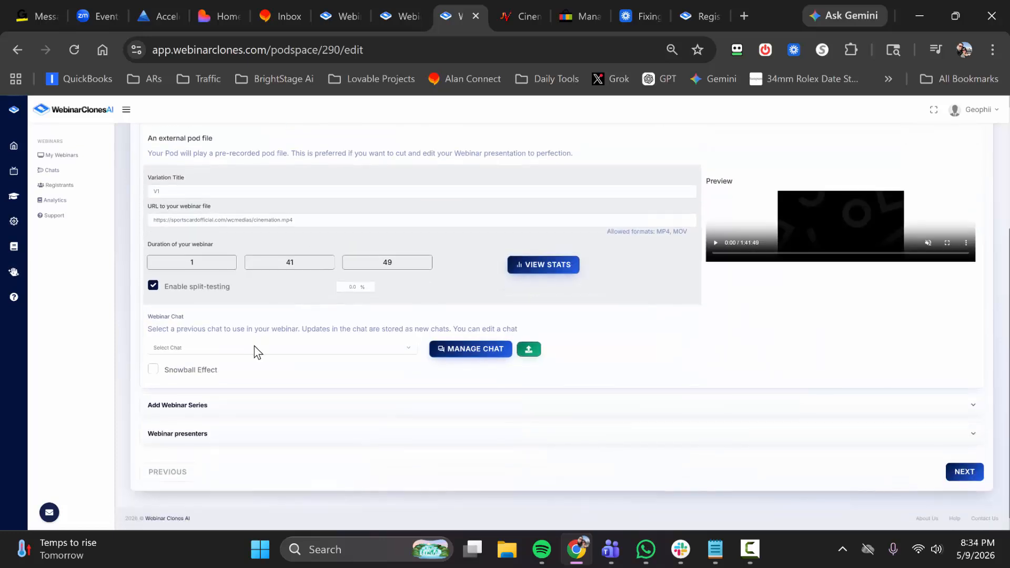
left_click(254, 346)
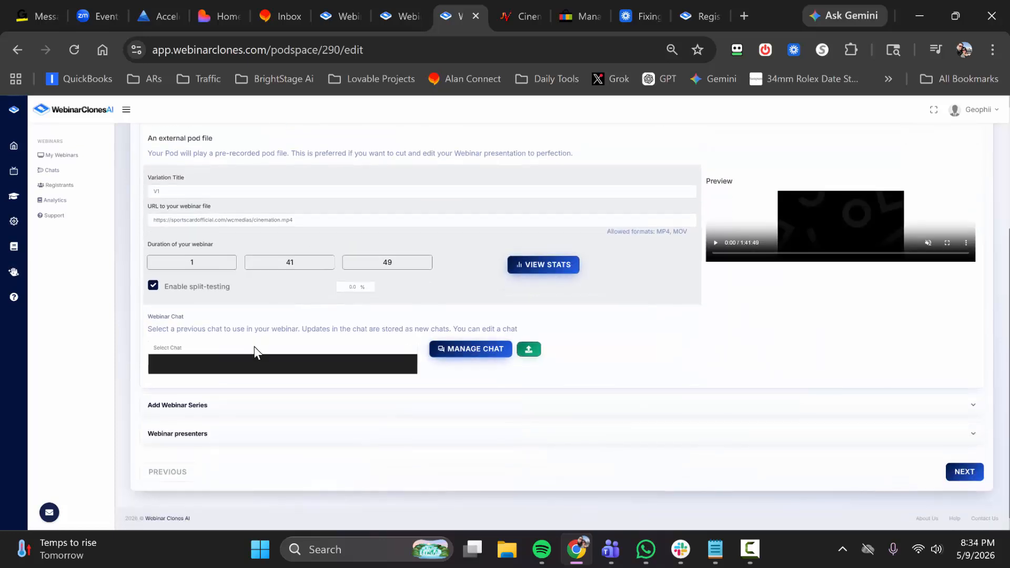
left_click(529, 350)
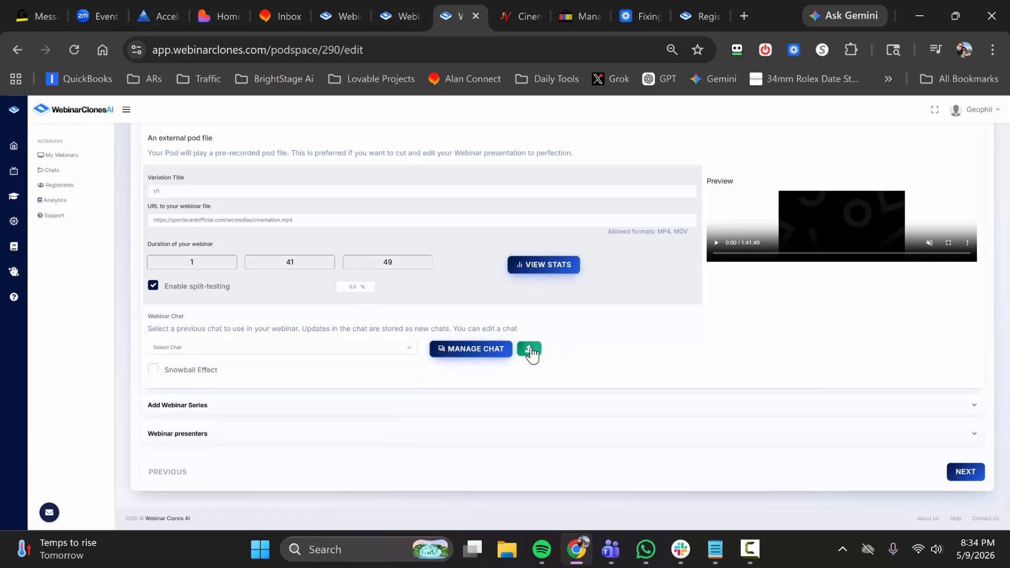
left_click(529, 349)
left_click(442, 333)
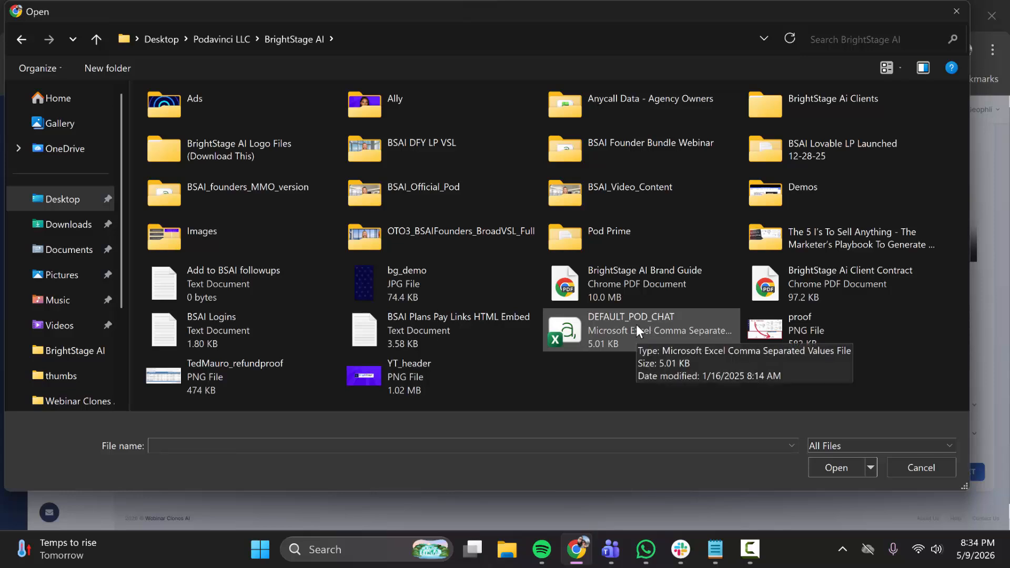
double_click(630, 322)
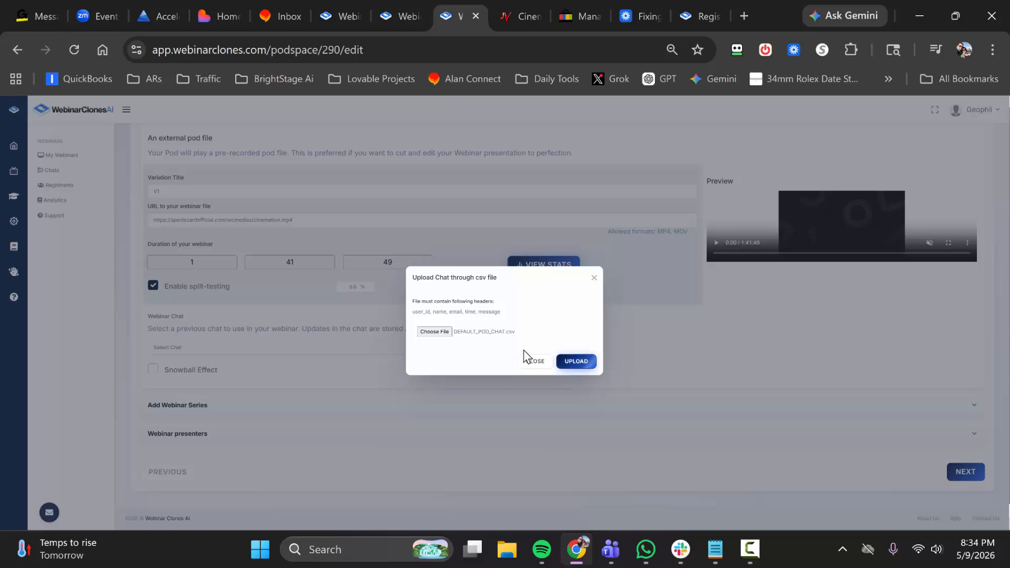
left_click(560, 361)
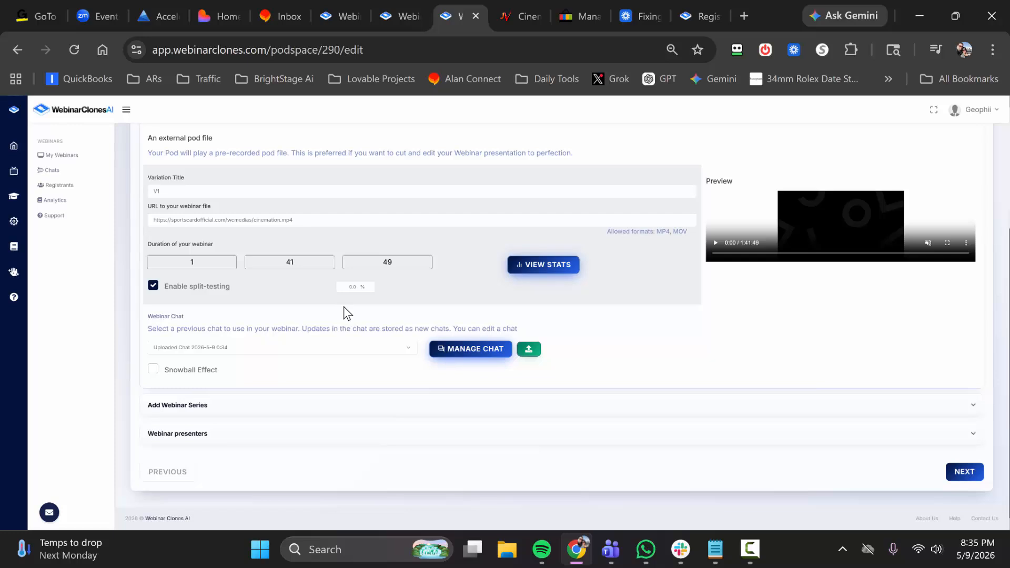
Expand the Add Webinar Series settings and examine the cover photo, title, description and video or audio file options.
left_click(351, 410)
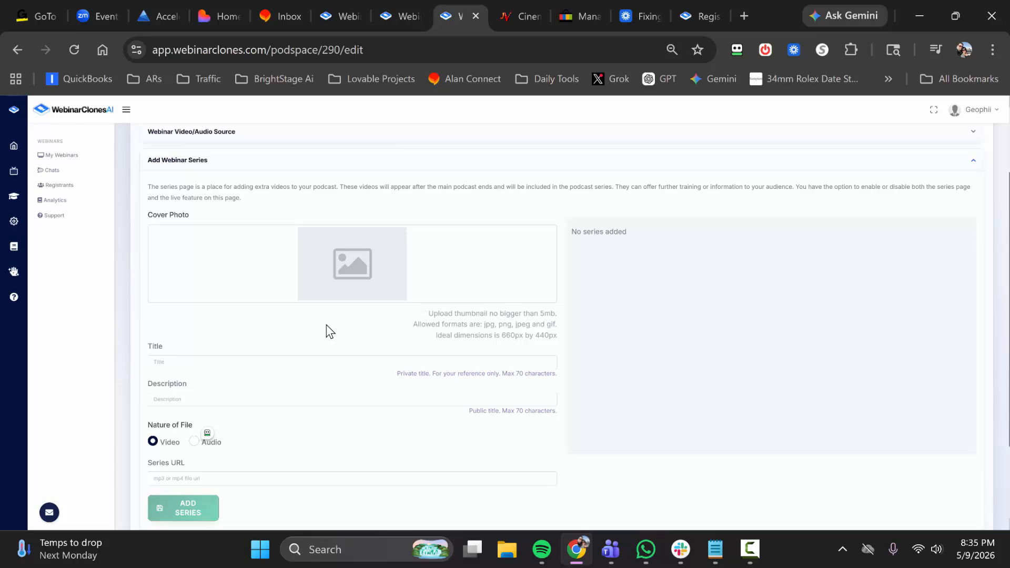
scroll(248, 368, "down", 2)
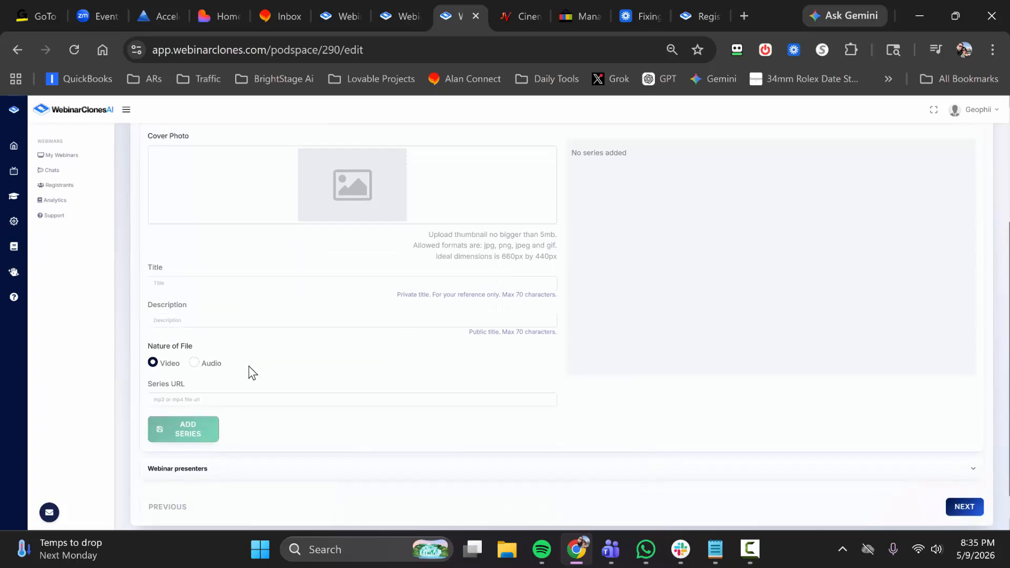
left_click(195, 362)
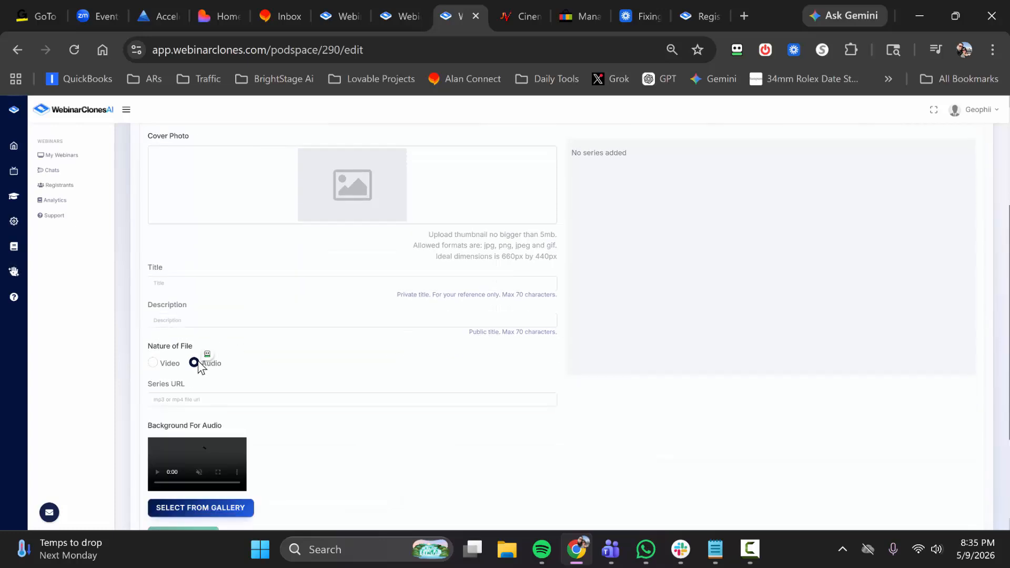
left_click(154, 363)
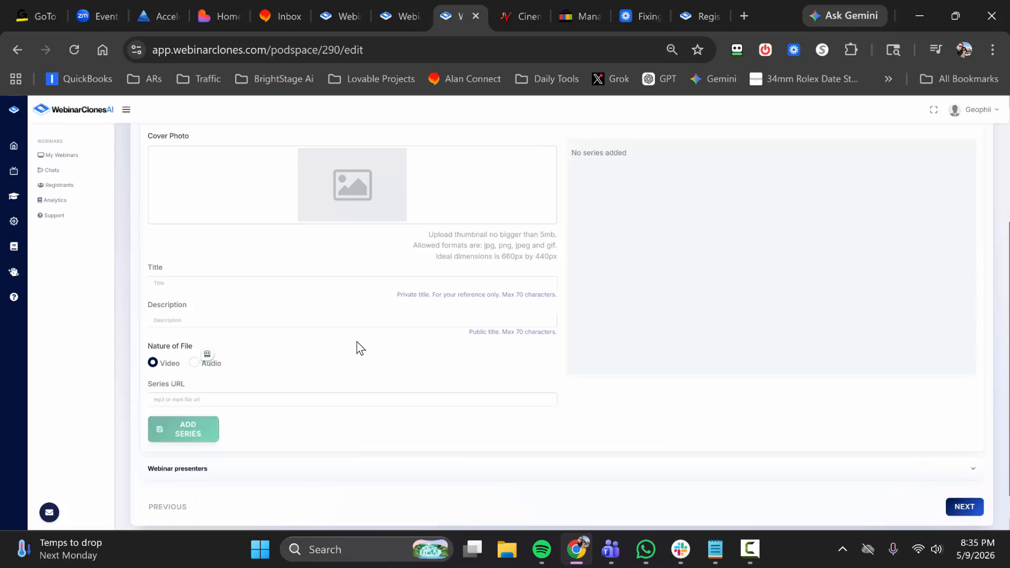
scroll(357, 347, "up", 2)
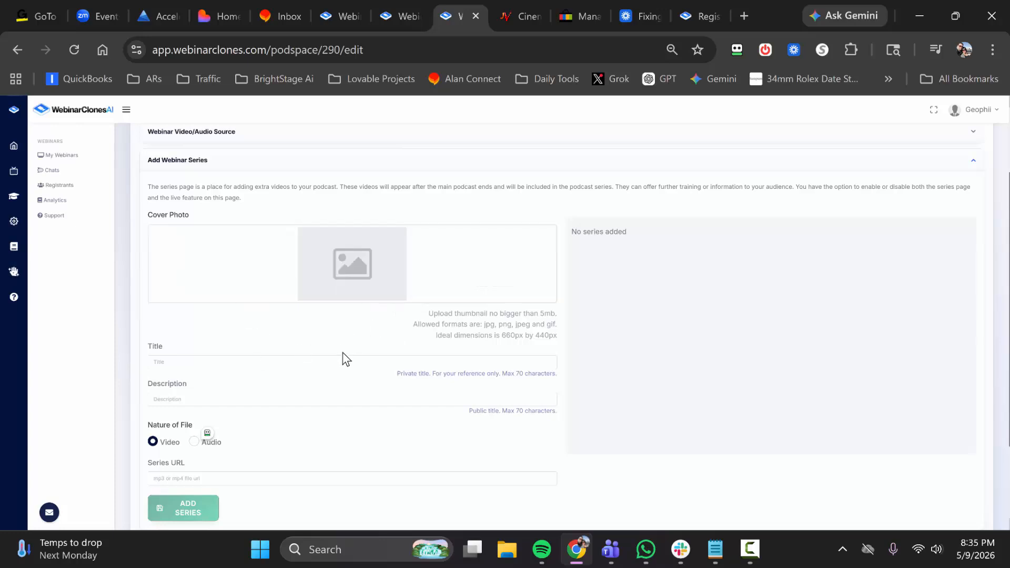
scroll(356, 354, "down", 2)
scroll(568, 245, "up", 2)
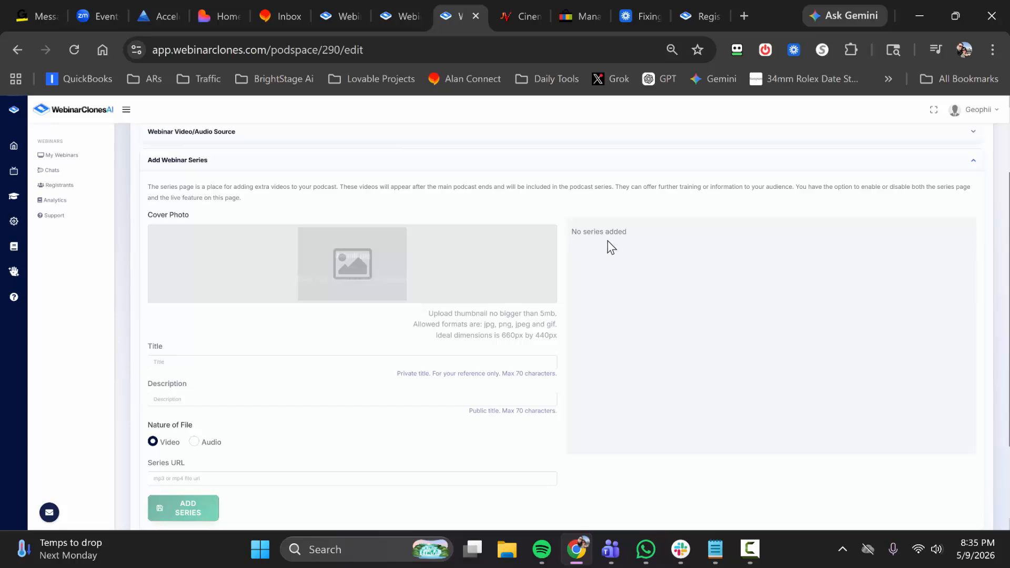
scroll(405, 335, "down", 2)
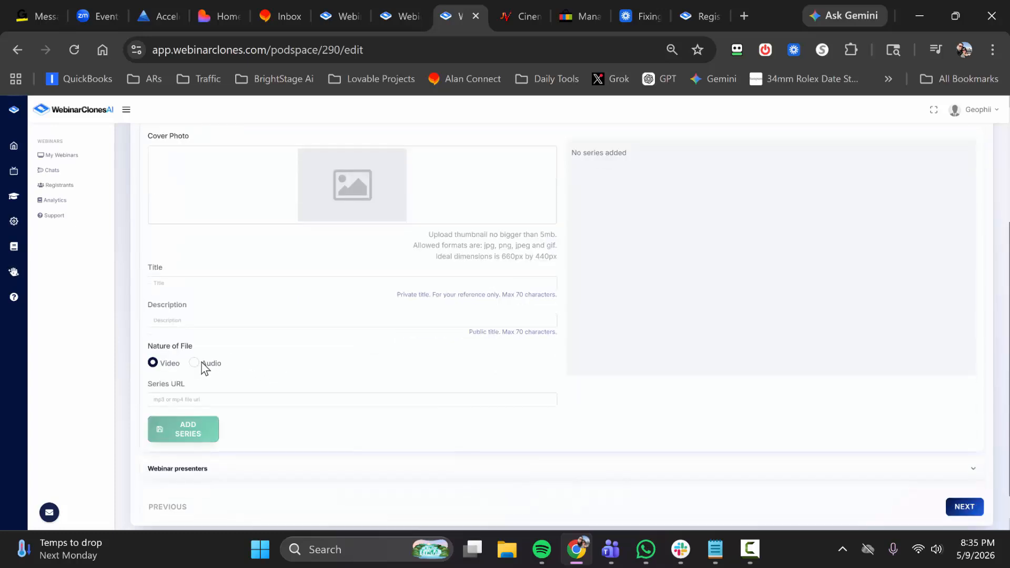
Set the series' nature of file to Audio and choose the blue concentric-rings background from the System gallery.
left_click(195, 363)
scroll(279, 377, "down", 2)
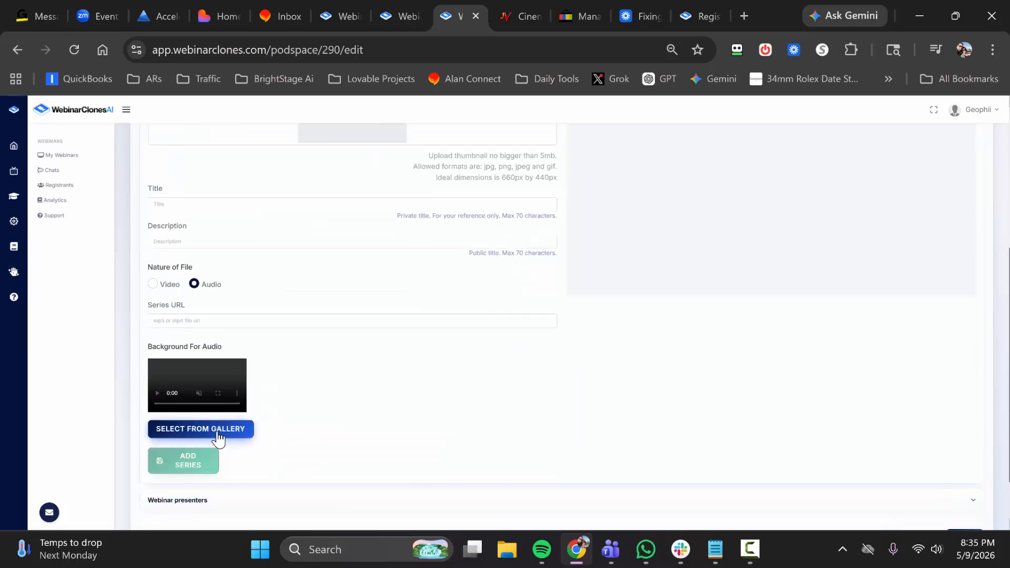
left_click(212, 432)
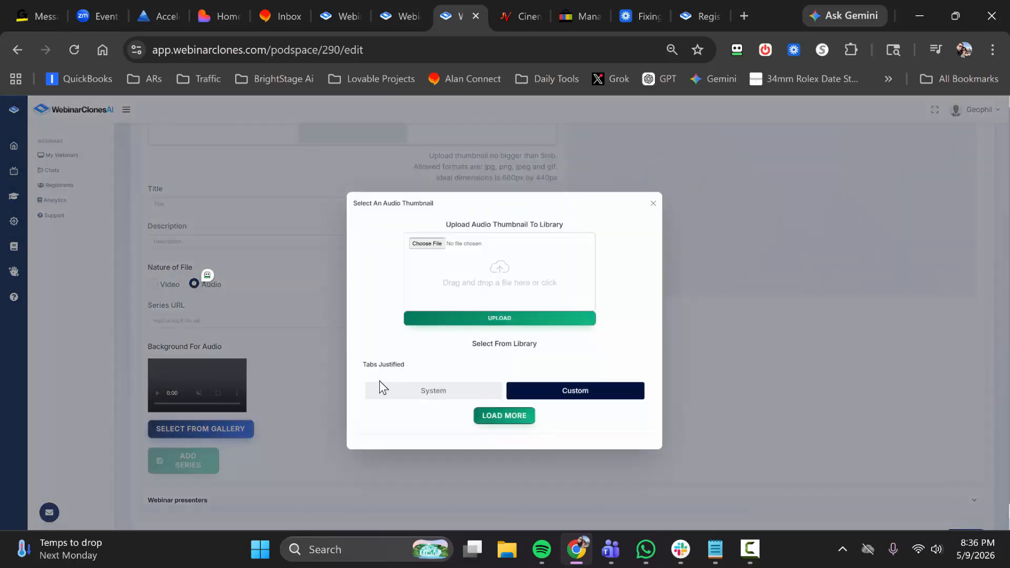
left_click(455, 390)
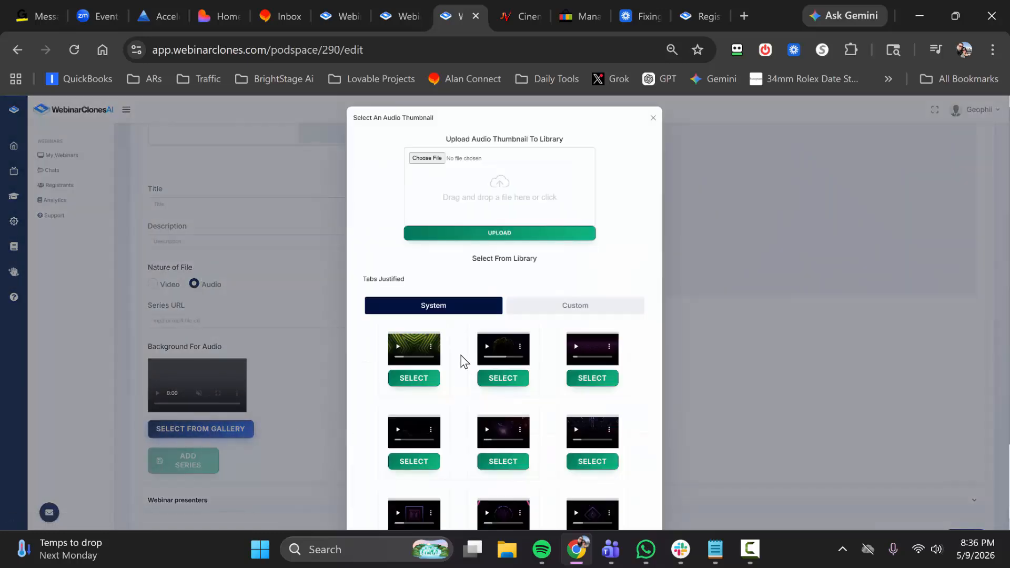
scroll(462, 365, "down", 2)
scroll(465, 365, "down", 1)
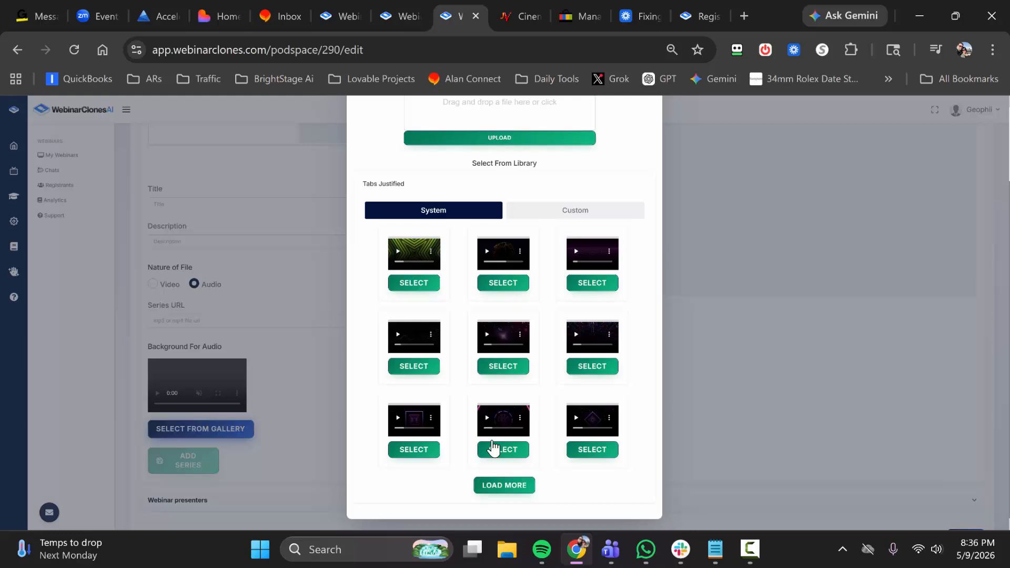
left_click(499, 485)
scroll(463, 406, "down", 2)
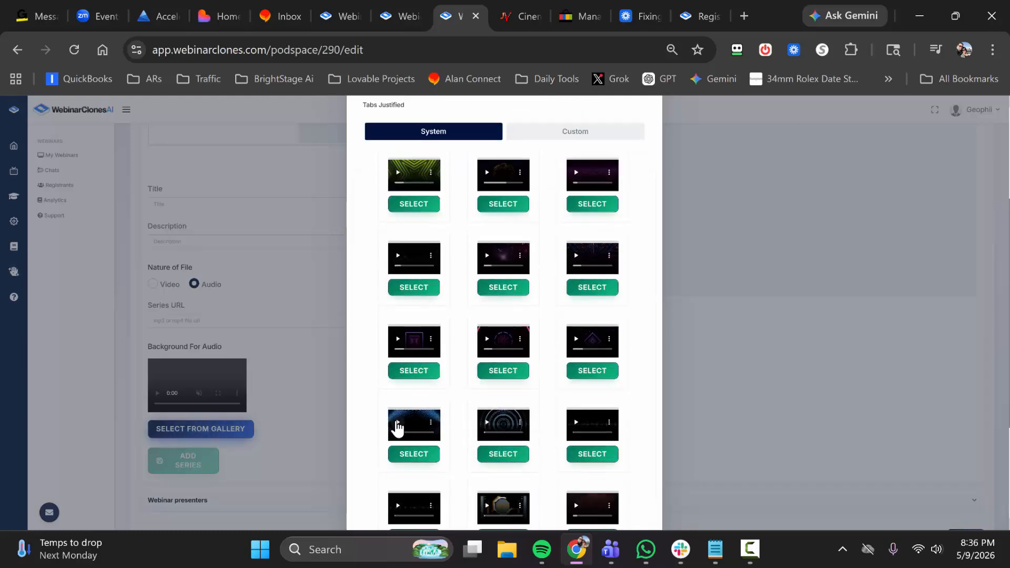
left_click(503, 453)
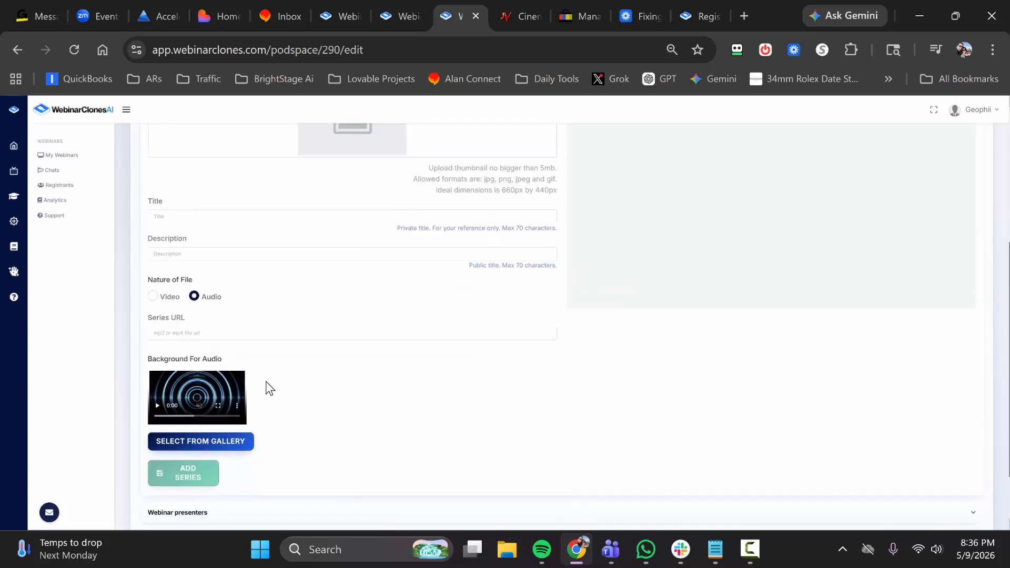
Expand the Webinar presenters settings to review the presenter form, and proceed to the webinar's Schedules.
scroll(388, 414, "up", 2)
scroll(649, 409, "down", 3)
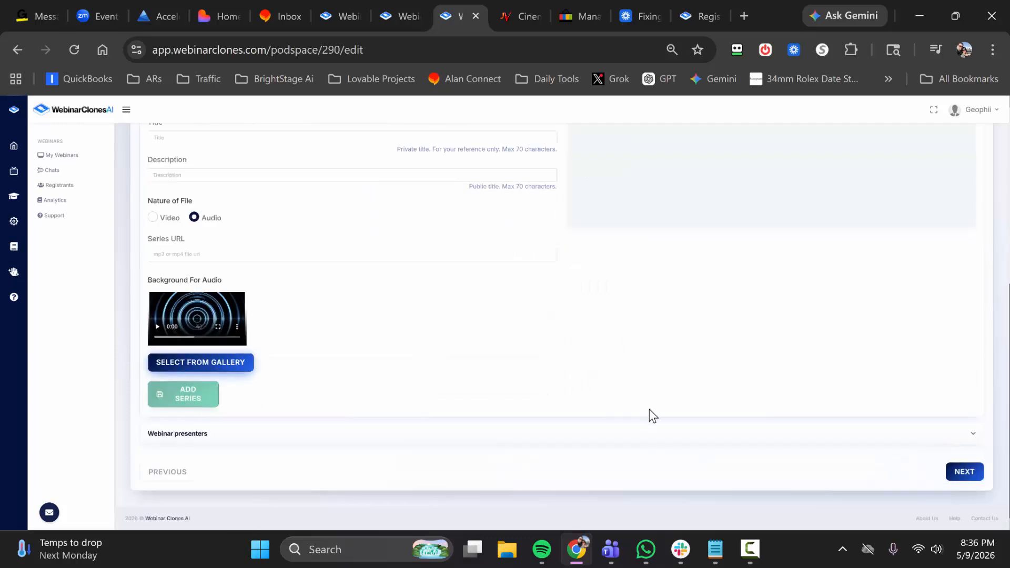
left_click(349, 435)
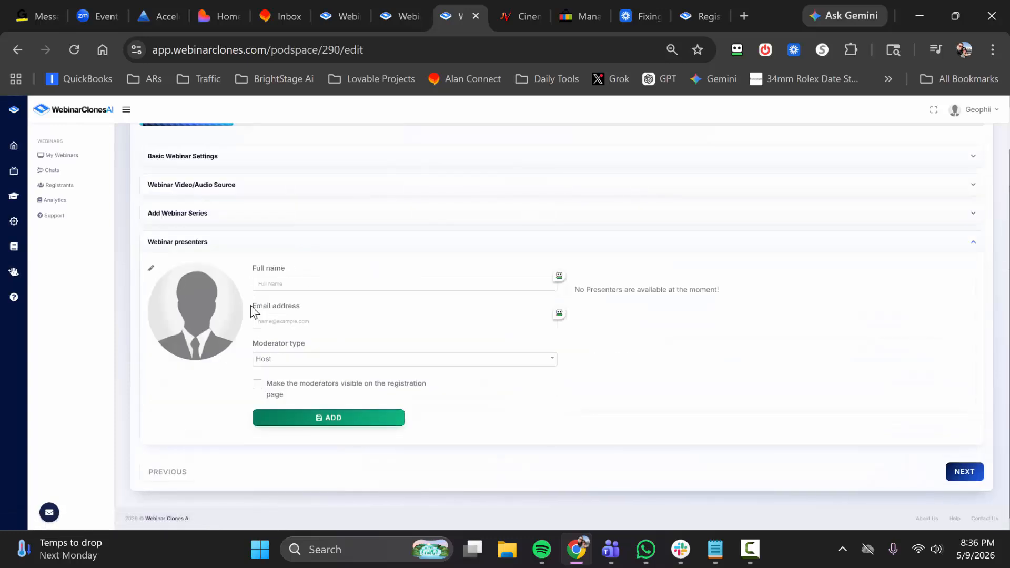
left_click(957, 473)
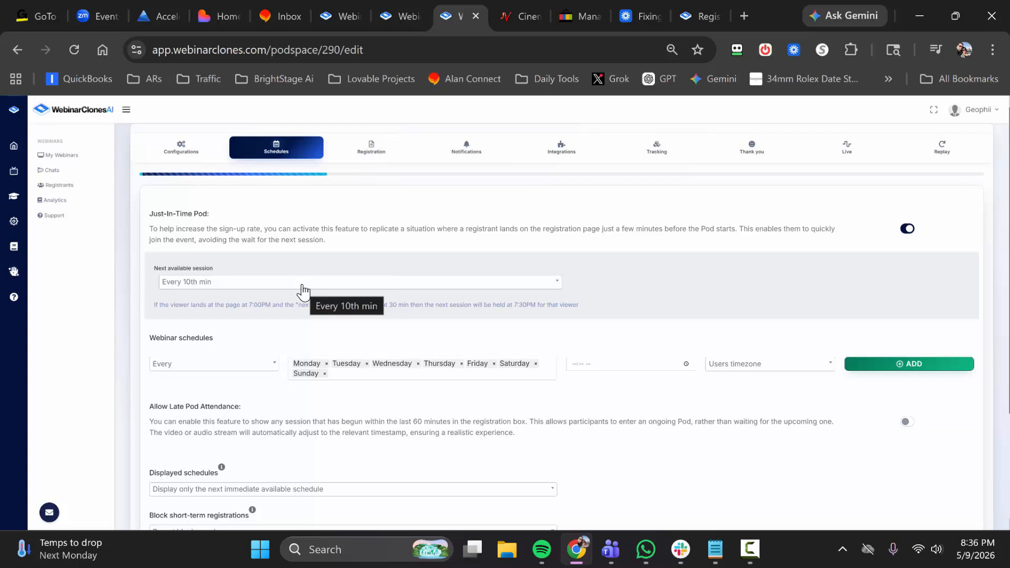
Try "Every 0th or 60th min" for the next available session and restore "Every 10th min".
left_click(302, 284)
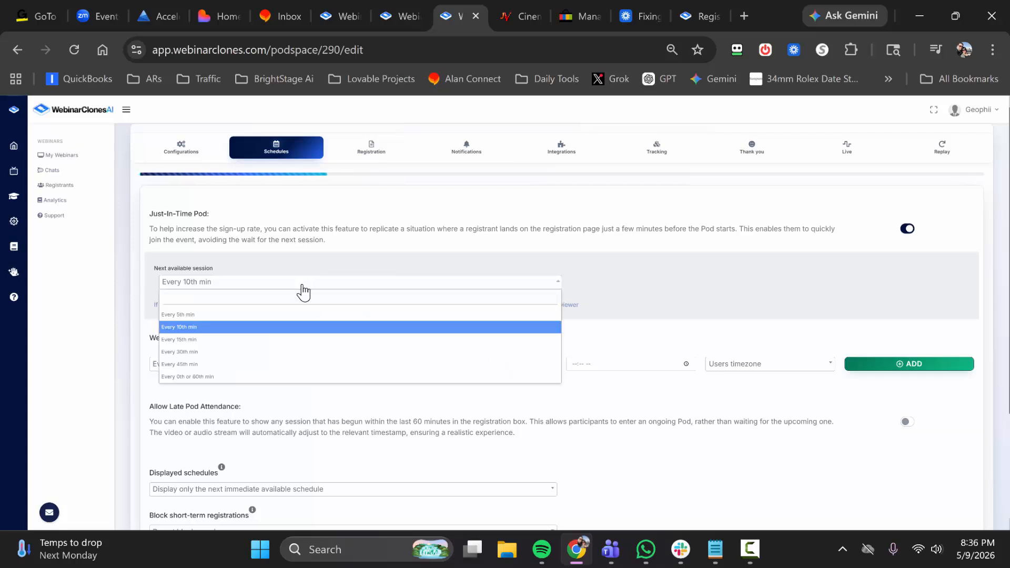
left_click(211, 376)
left_click(261, 287)
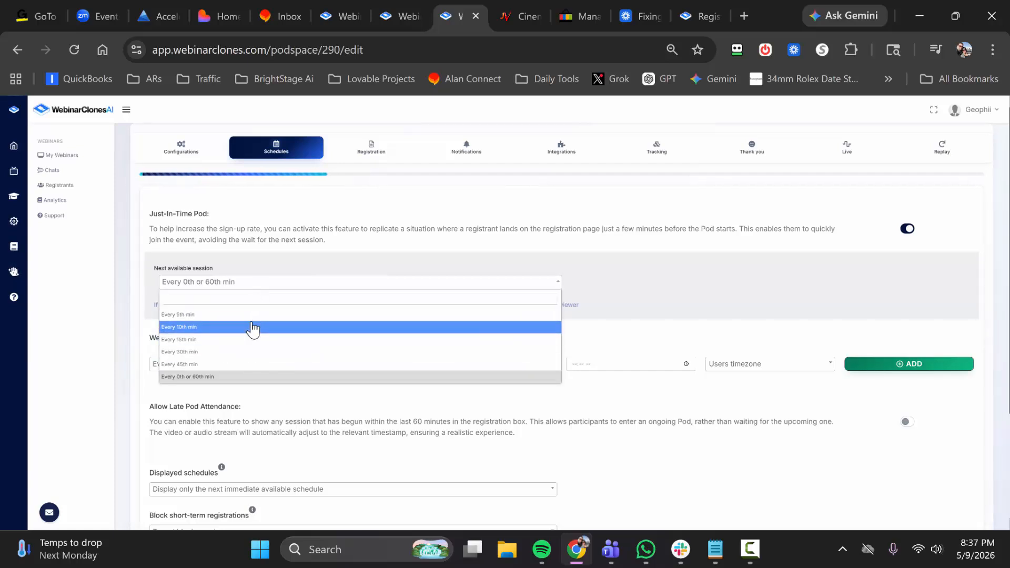
left_click(251, 327)
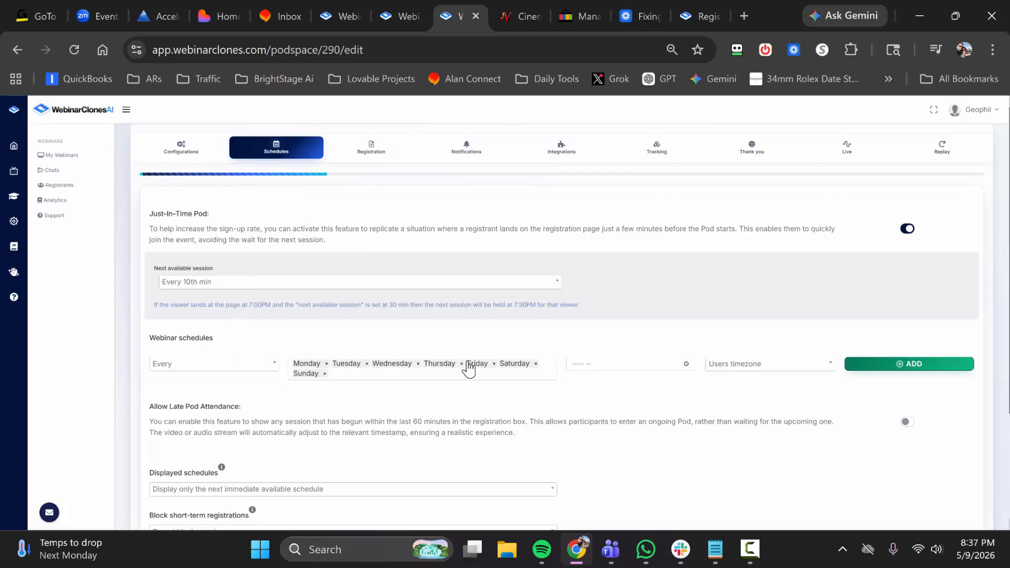
Look through the Displayed schedules options without changing the selection, and go on to the Registration settings.
scroll(501, 371, "down", 3)
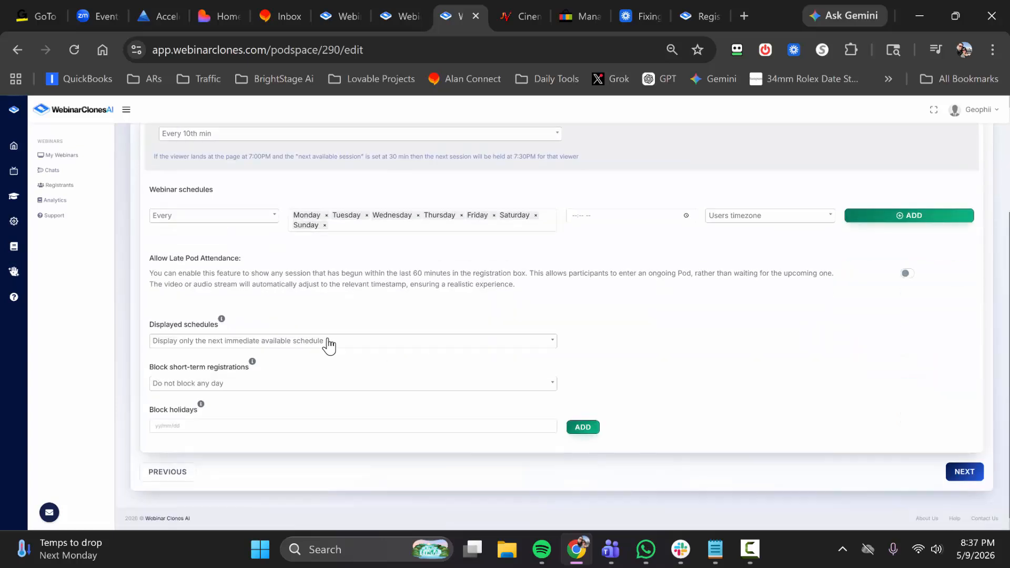
left_click(278, 344)
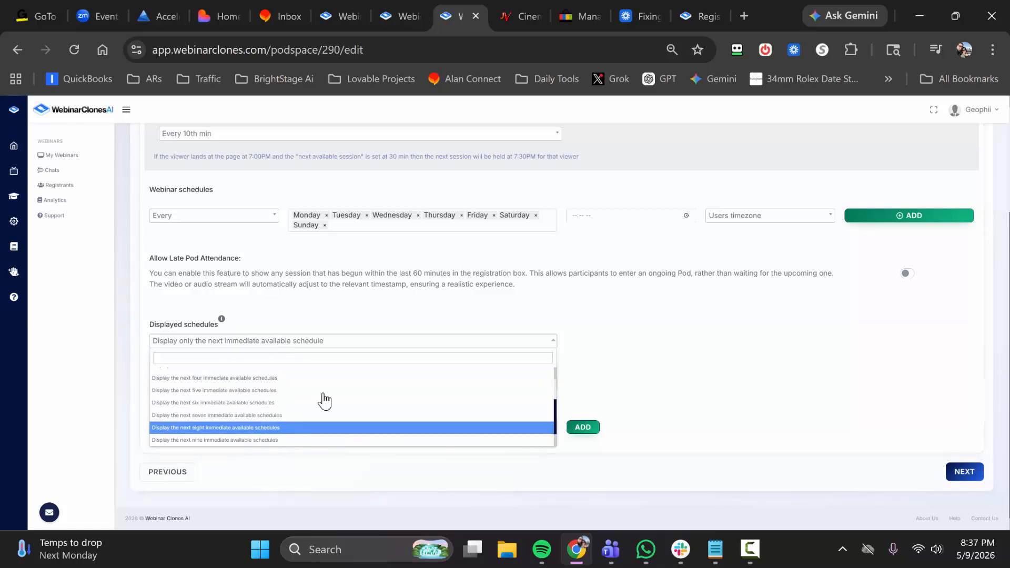
left_click(356, 330)
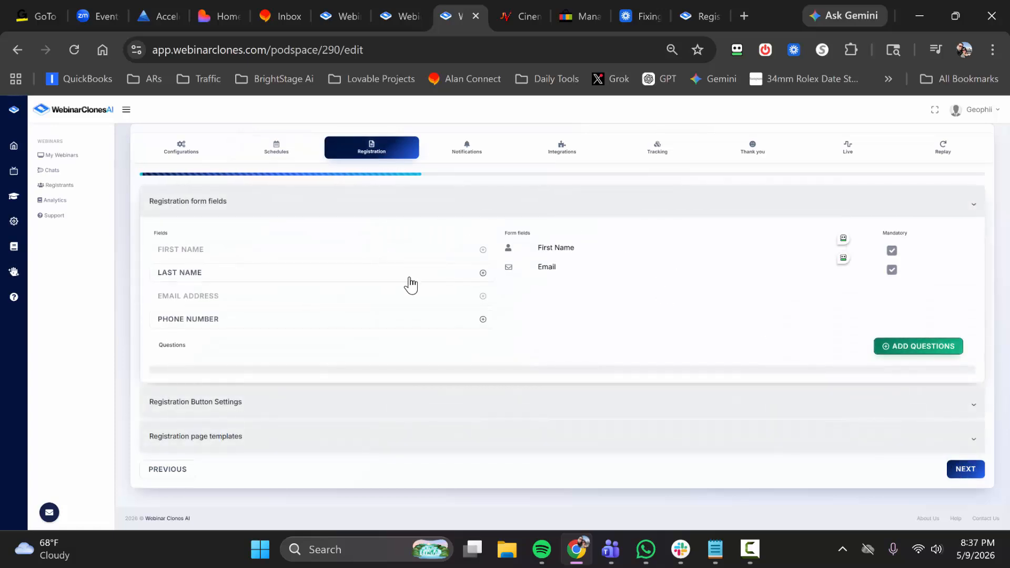
Try adding the Last Name and Phone Number fields to the registration form, and remove both again.
left_click(482, 272)
left_click(483, 319)
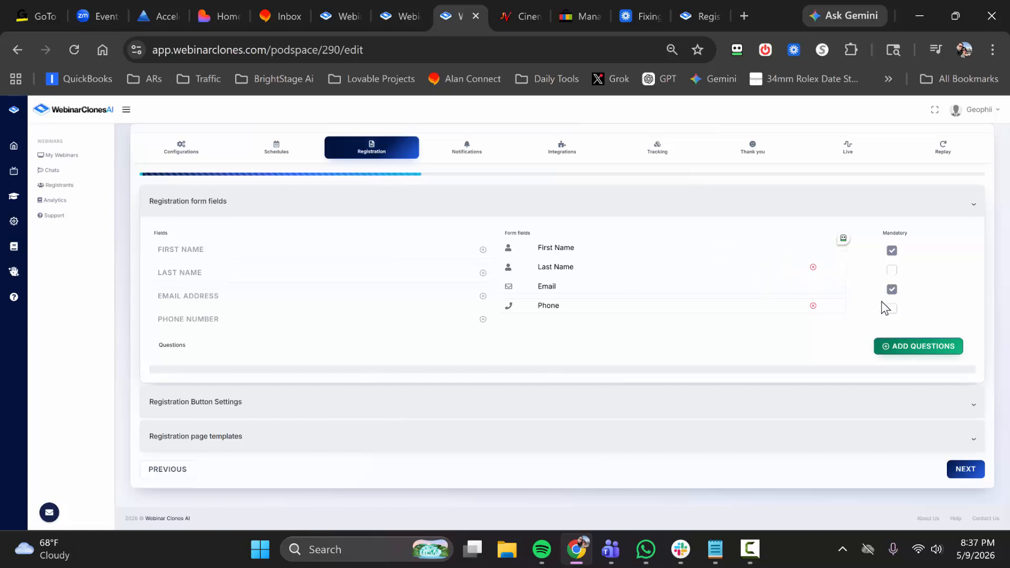
left_click(812, 267)
left_click(813, 286)
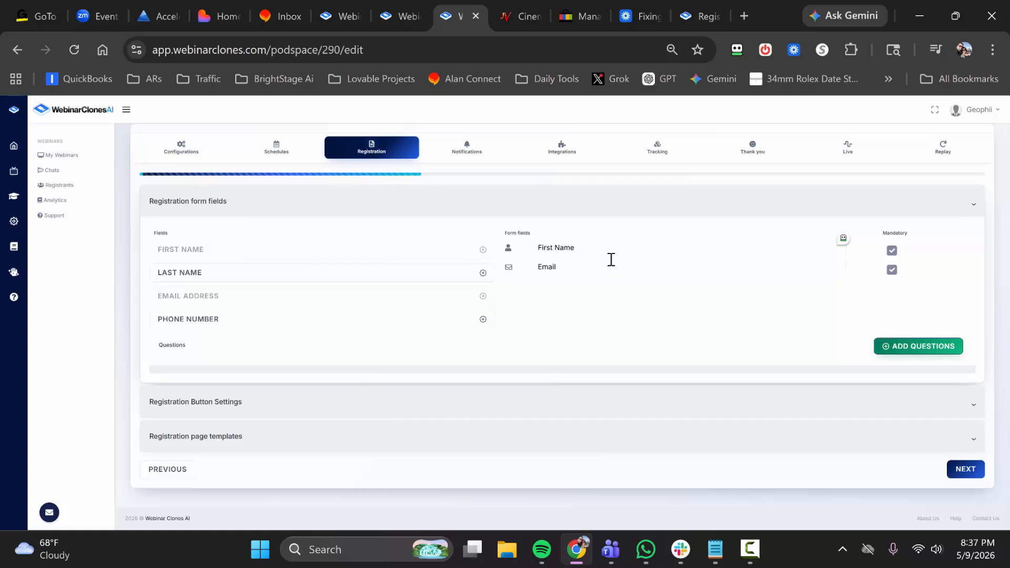
Expand the Registration Button Settings and copy the embed code of the button variation.
left_click(331, 404)
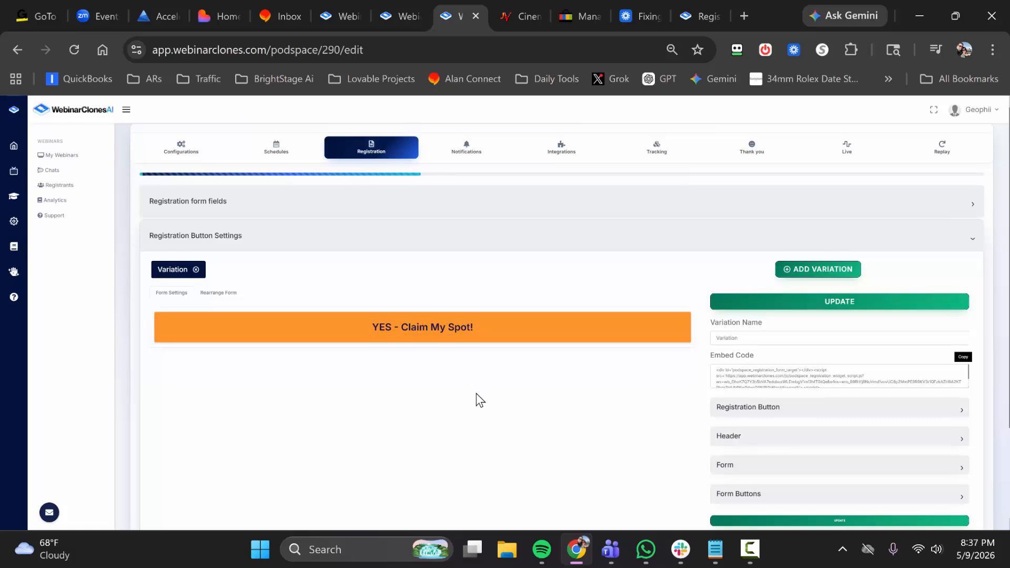
scroll(758, 367, "down", 2)
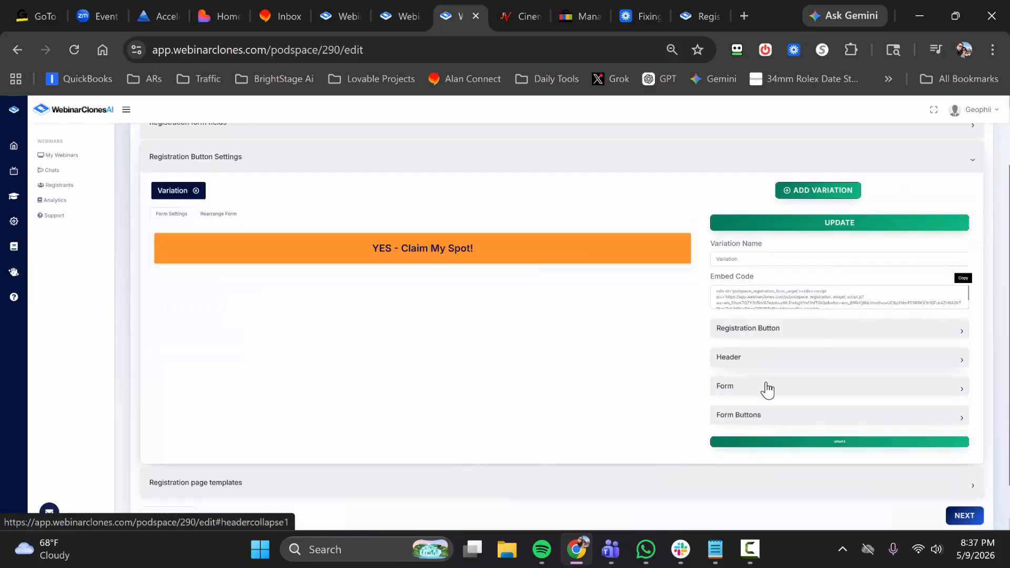
scroll(766, 388, "up", 1)
scroll(767, 389, "up", 1)
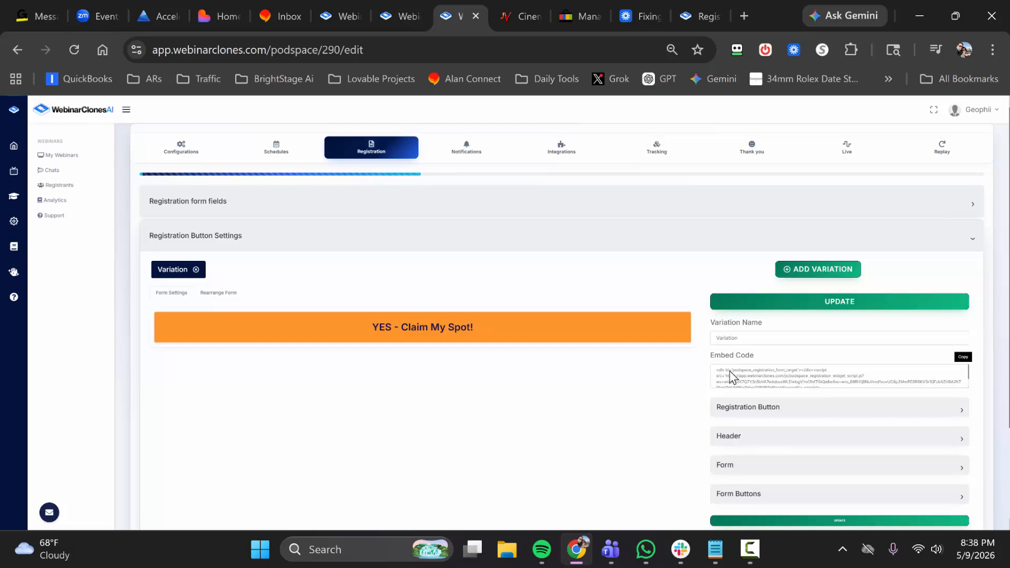
left_click(963, 358)
Expand the Registration page templates and open Variant 1 for editing.
scroll(420, 374, "down", 3)
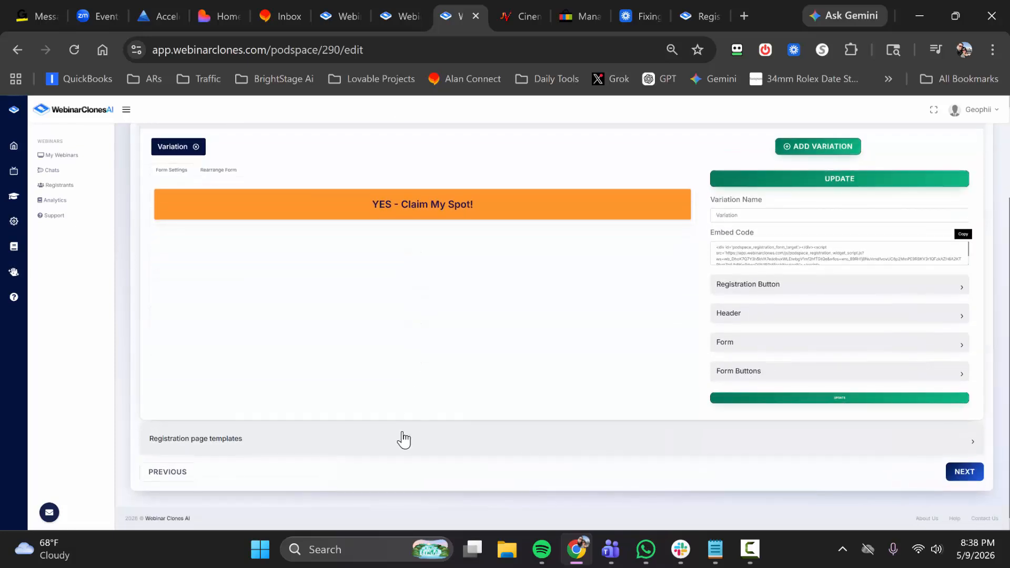
left_click(401, 442)
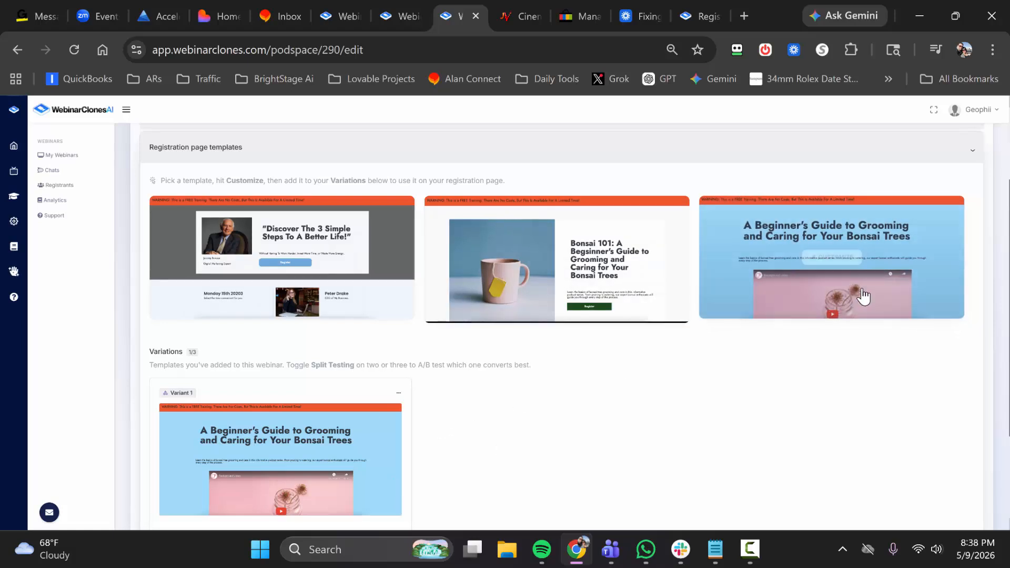
left_click(398, 392)
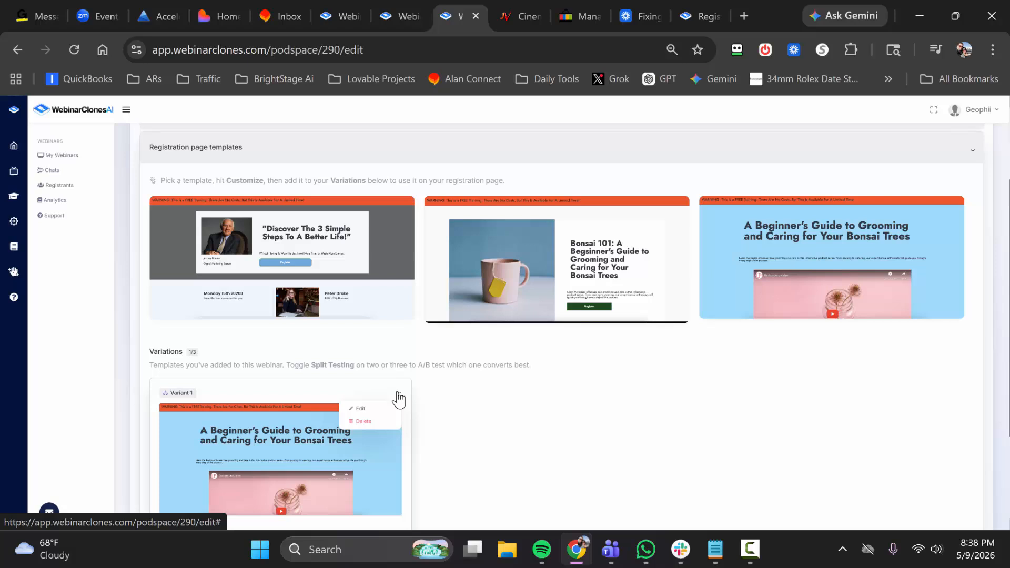
left_click(362, 408)
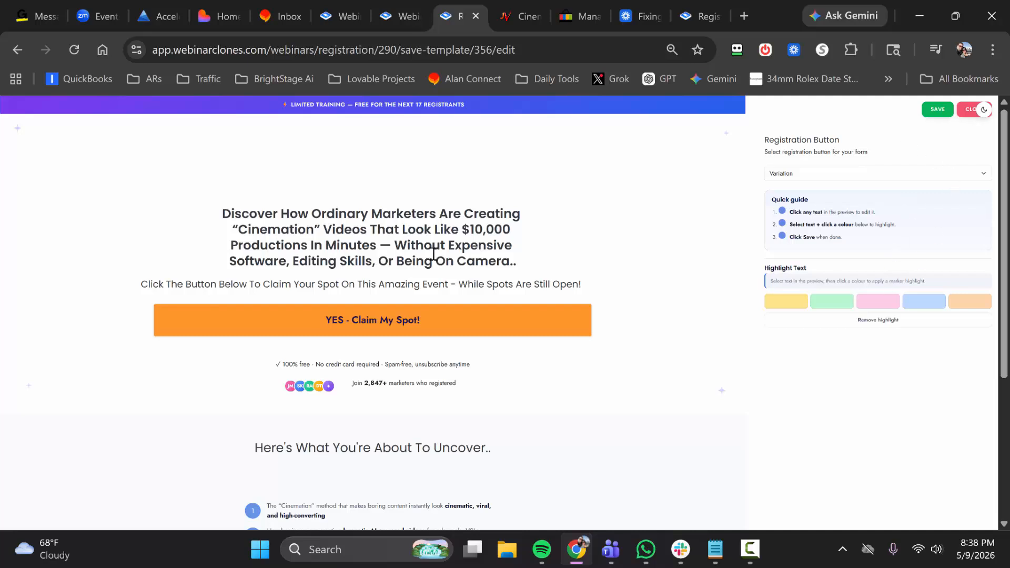
Look through the Variant 1 registration page and its editable text, and close the editor without changes.
scroll(410, 315, "down", 4)
scroll(396, 358, "up", 4)
left_click(368, 284)
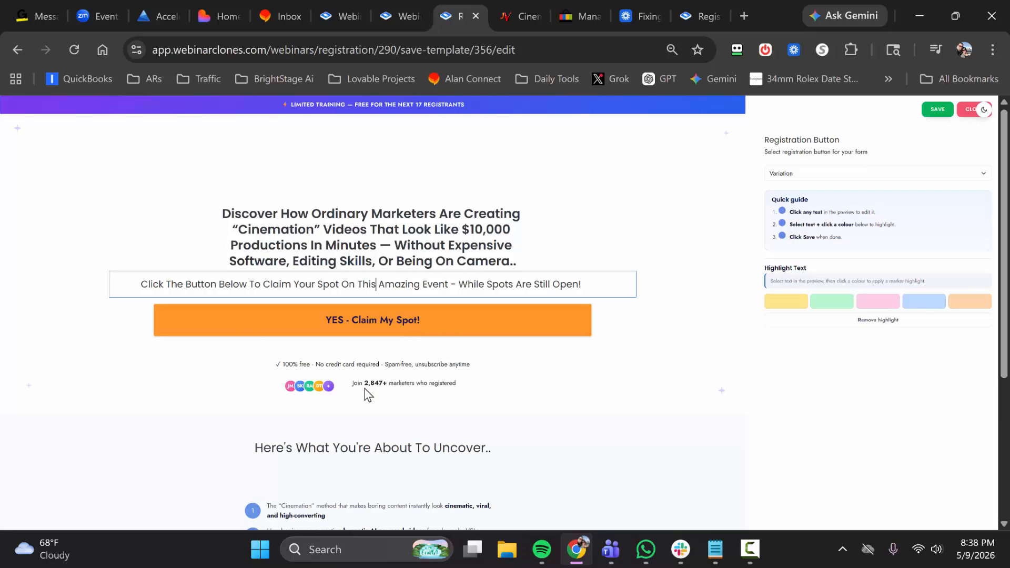
scroll(364, 388, "down", 3)
scroll(758, 415, "up", 4)
left_click(961, 115)
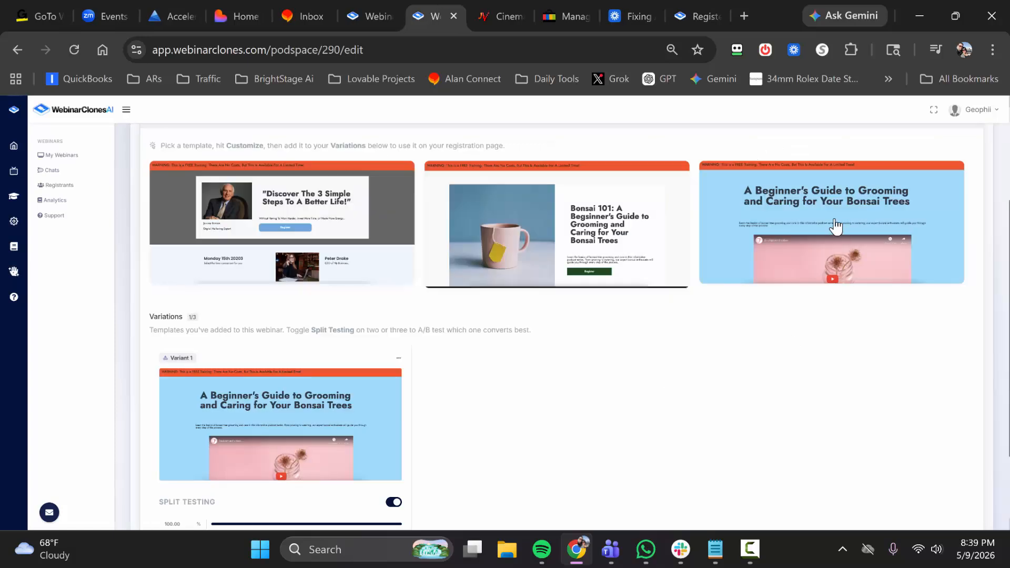
Open the "A Beginner's Guide to Grooming and Caring for Your Bonsai Trees" template for customization and look through its sections.
mouse_move(810, 234)
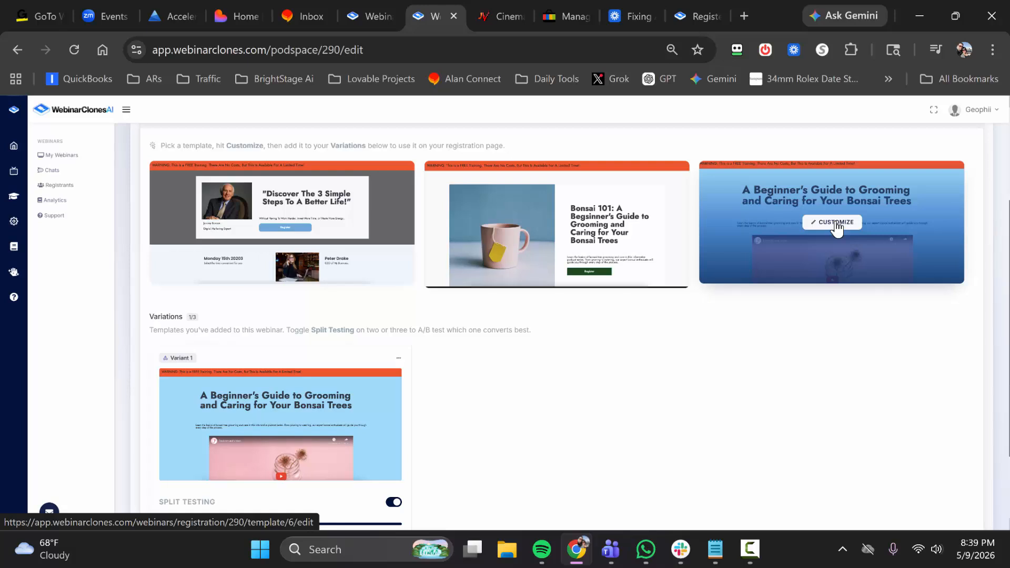
left_click(836, 225)
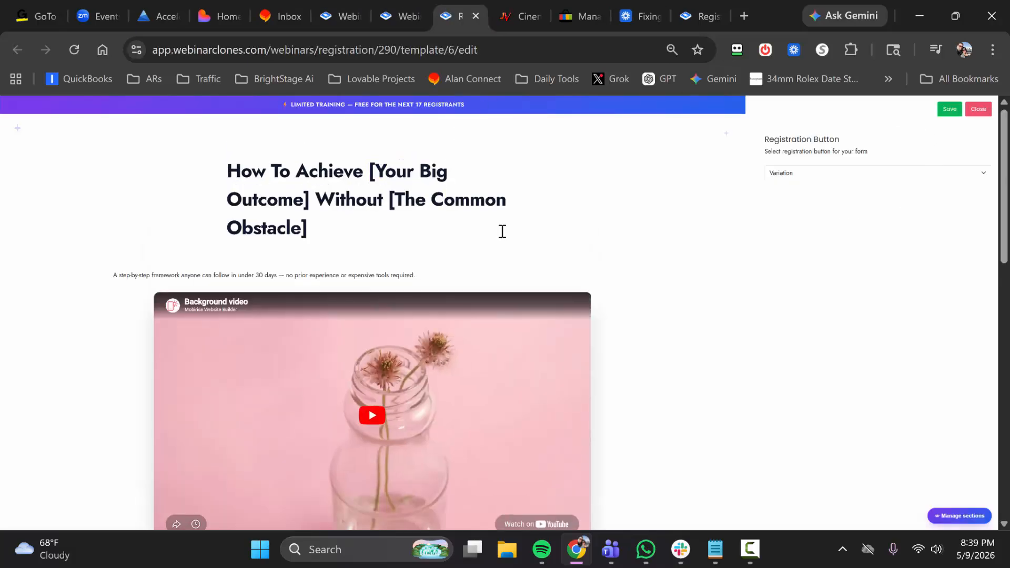
scroll(519, 258, "down", 5)
scroll(537, 271, "down", 6)
scroll(543, 286, "up", 10)
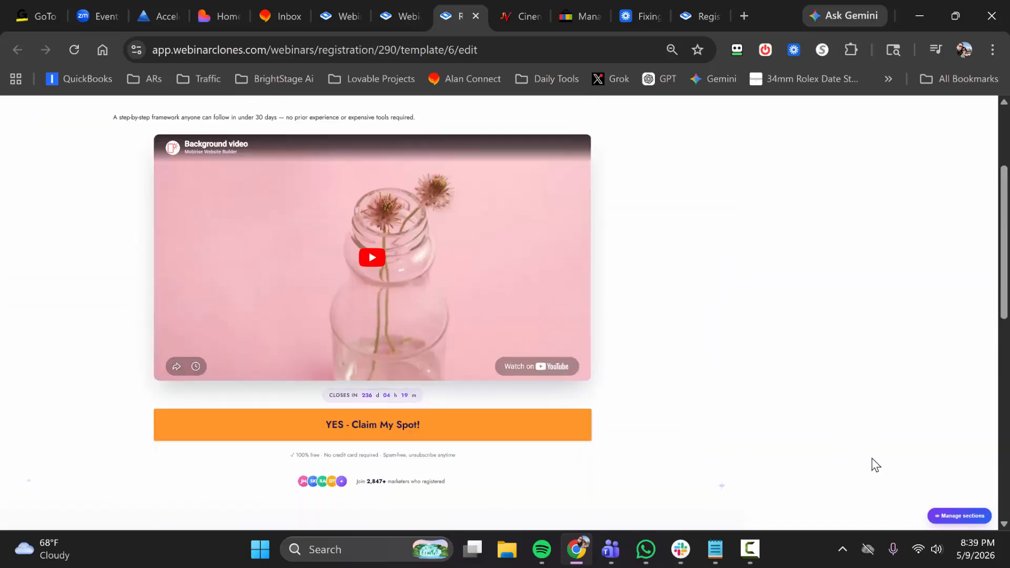
Try hiding the template's Urgency banner, Hero and Hero video sections one by one, and show each again.
left_click(958, 519)
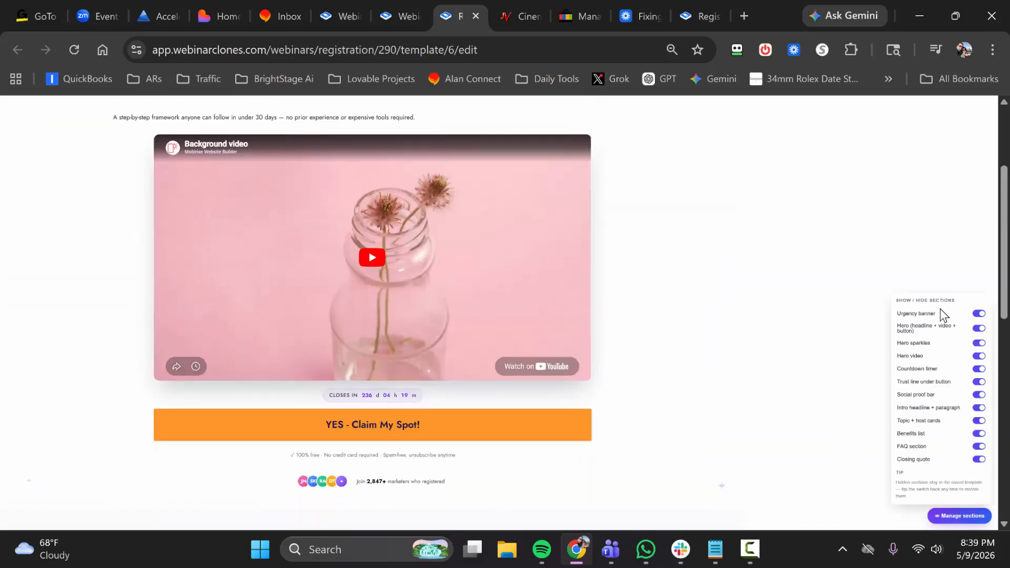
scroll(732, 279, "up", 3)
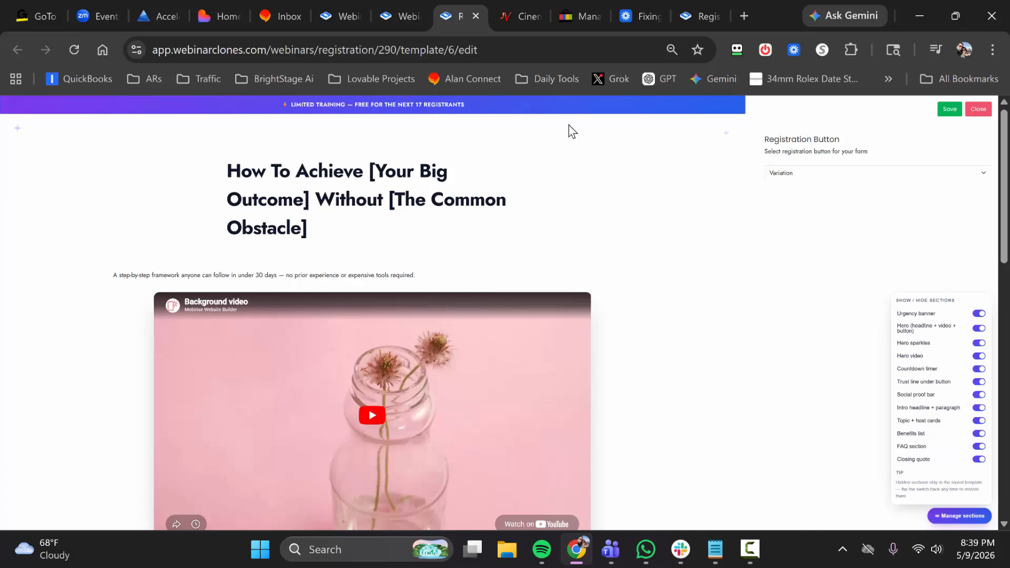
left_click(978, 314)
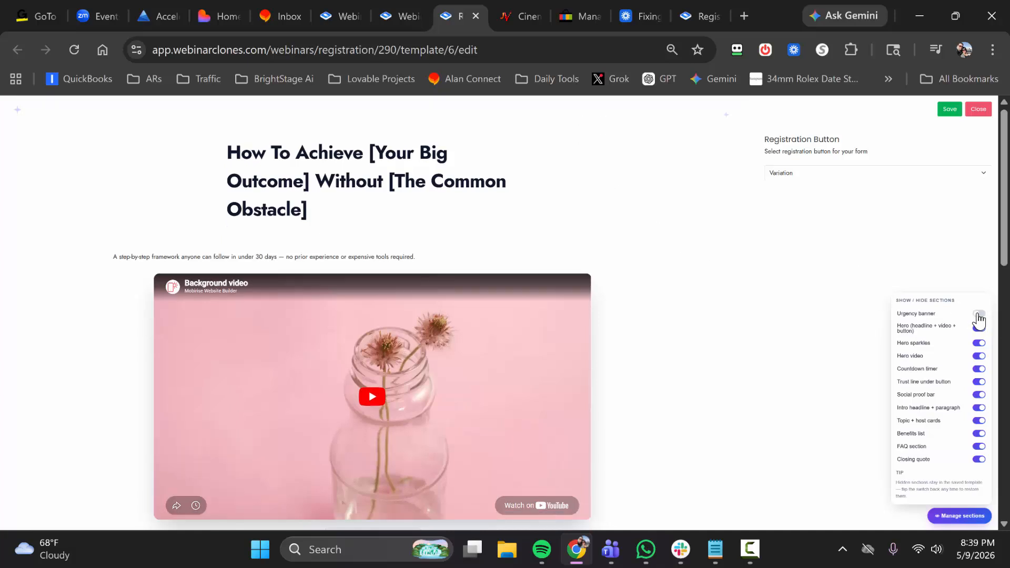
left_click(978, 314)
left_click(977, 328)
left_click(978, 329)
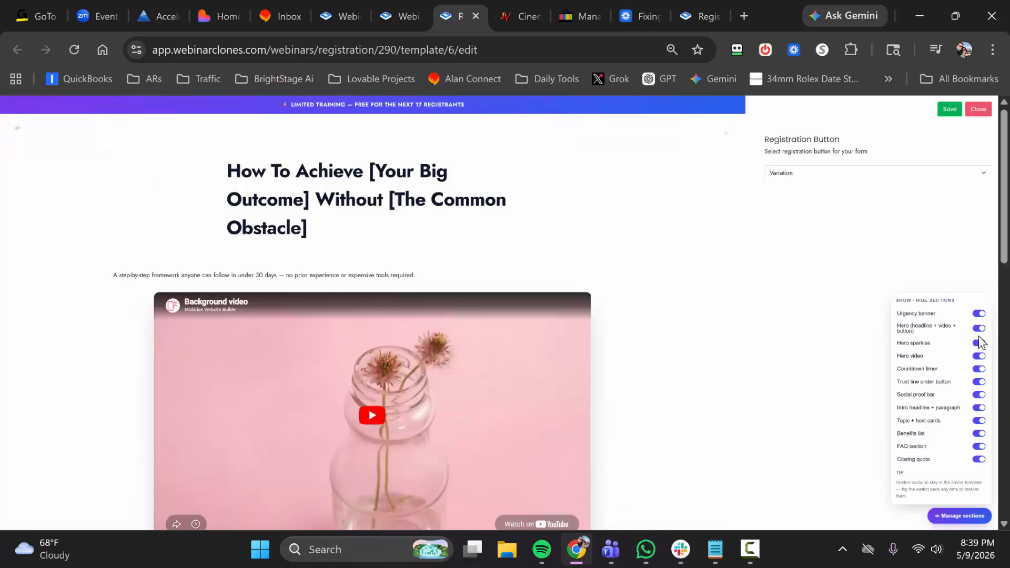
left_click(976, 357)
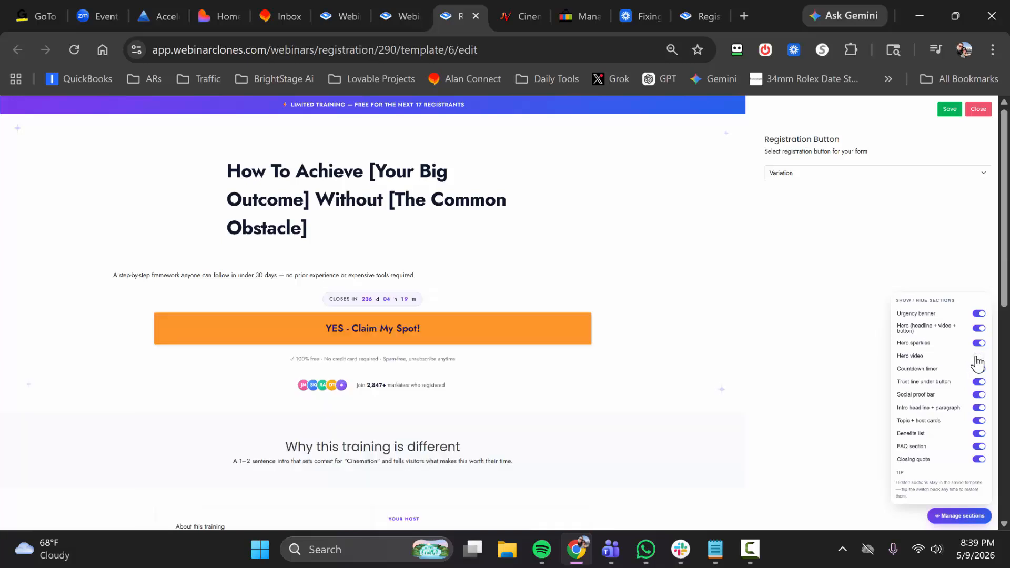
left_click(978, 357)
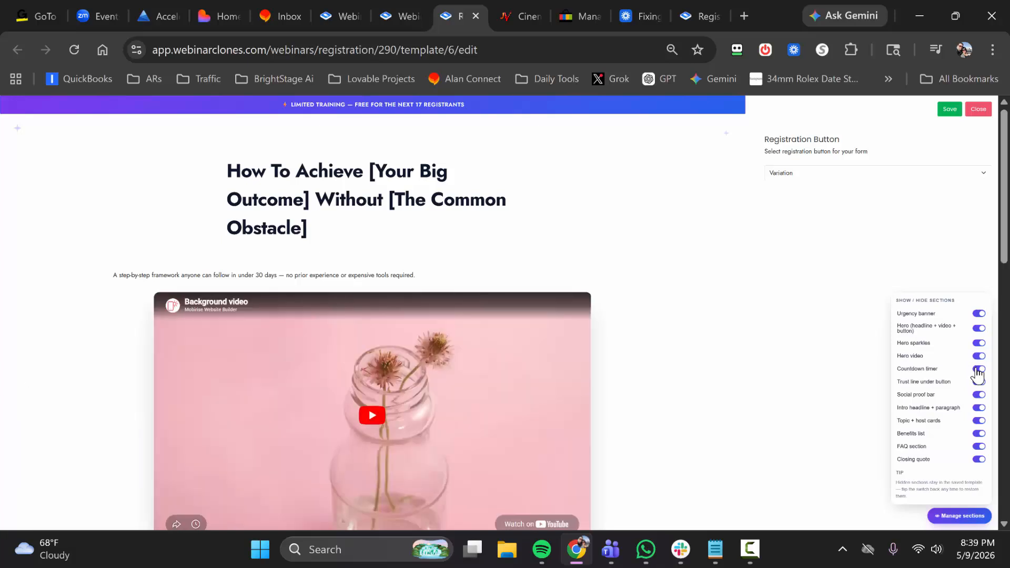
Look through the template page, check the hero video's URL setting without changing it, and close the template editor.
scroll(597, 323, "down", 12)
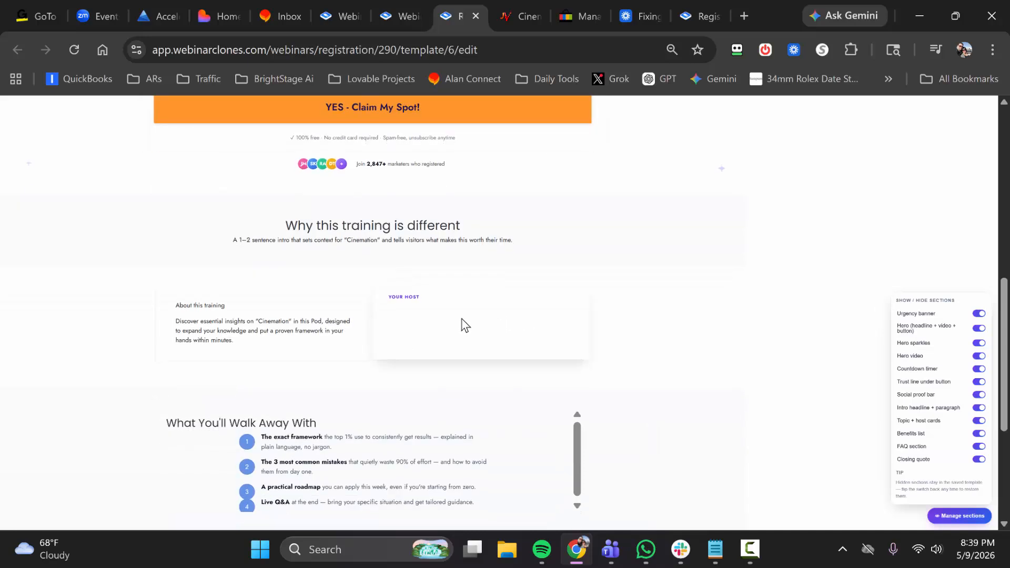
scroll(471, 326, "up", 12)
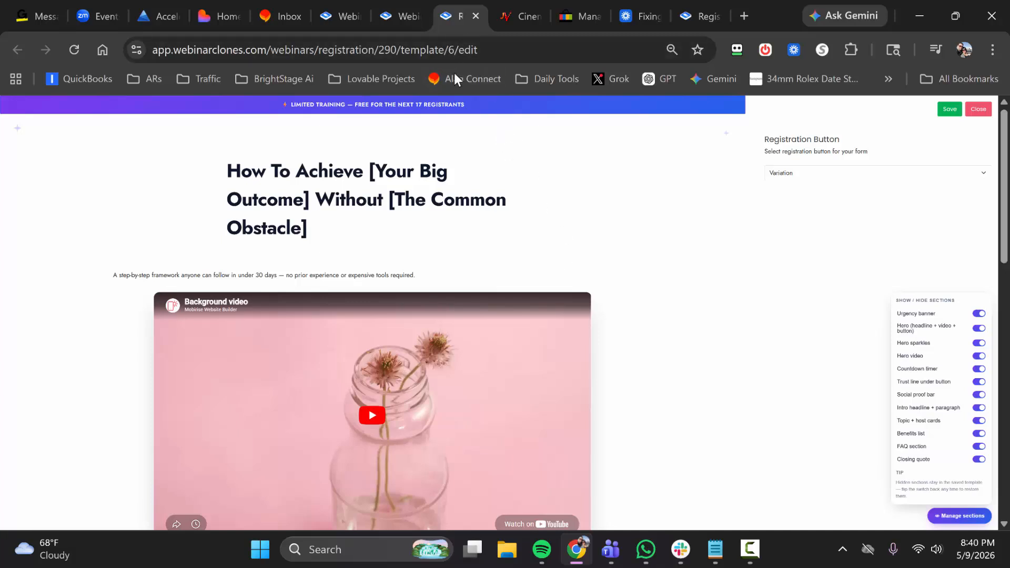
scroll(459, 257, "down", 4)
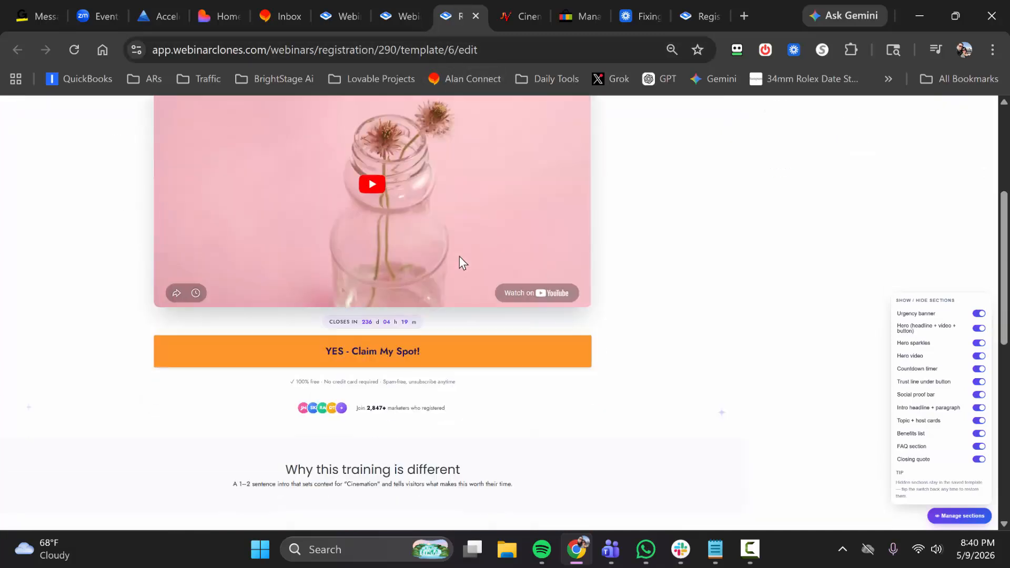
scroll(423, 313, "up", 3)
left_click(427, 312)
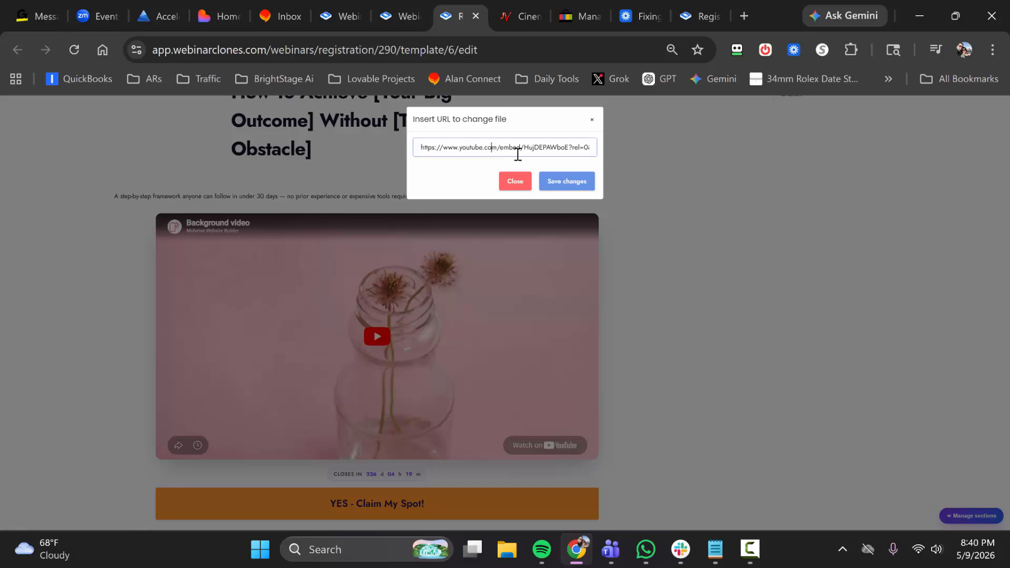
left_click(514, 181)
scroll(334, 236, "down", 5)
left_click(437, 272)
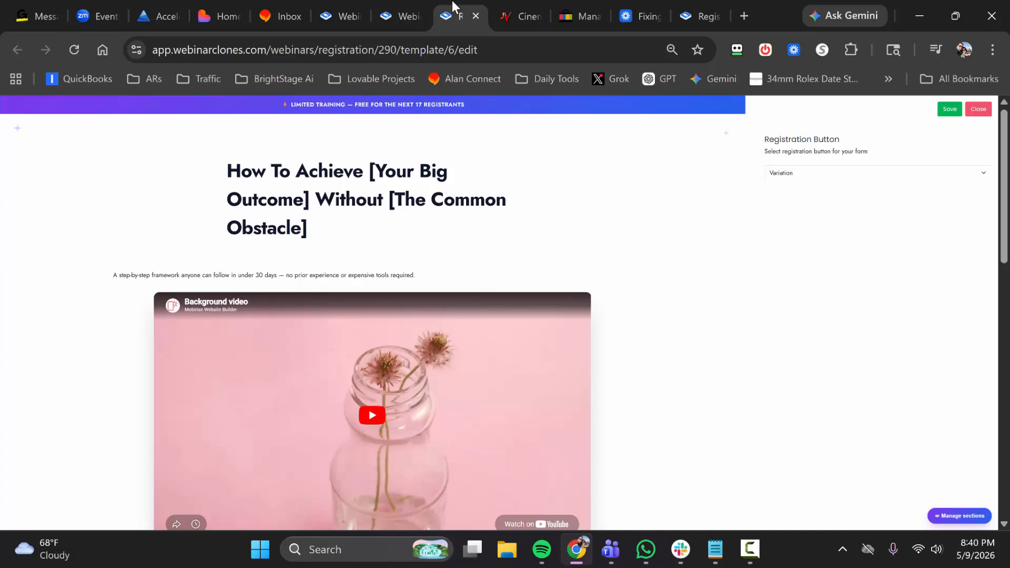
key("ctrl+w")
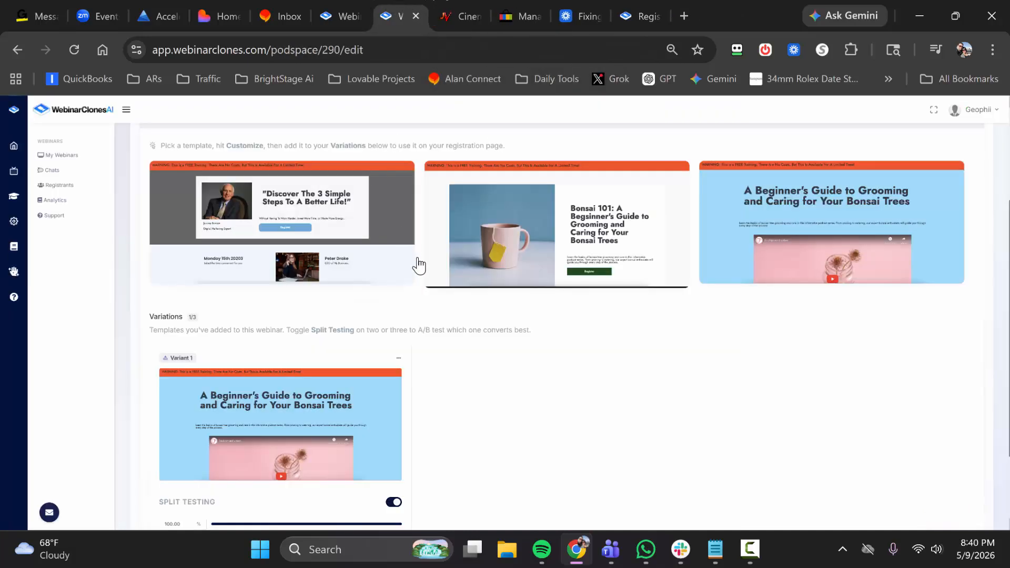
Copy the button variation's embed code again from the Registration Button Settings, and go on to the Notifications settings.
scroll(541, 311, "down", 2)
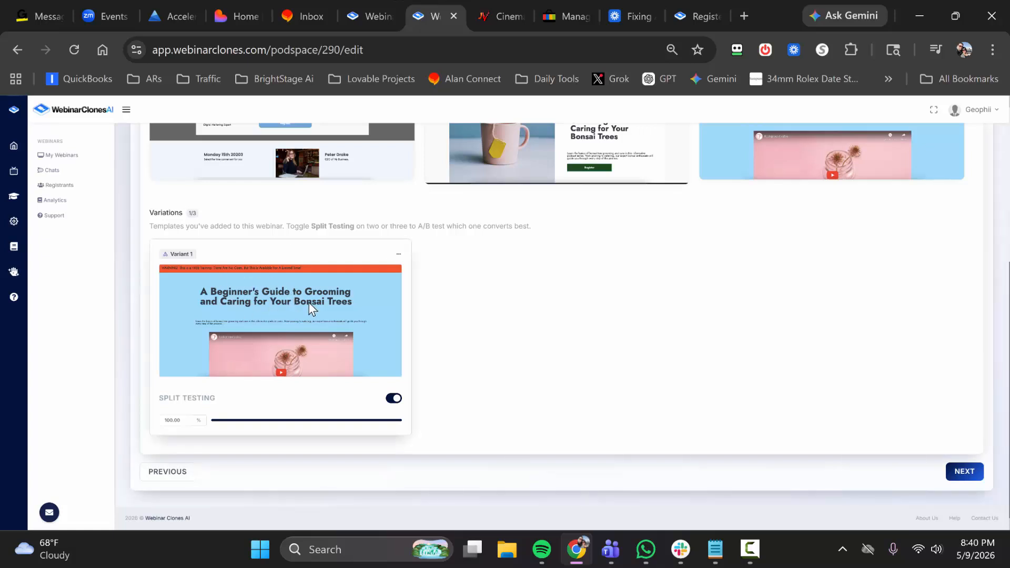
scroll(310, 302, "up", 5)
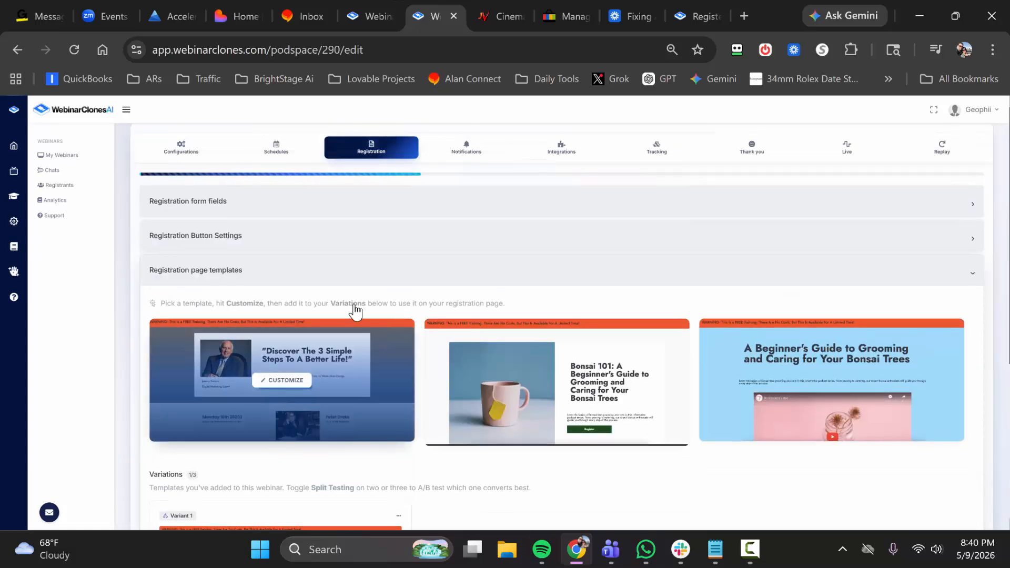
scroll(427, 332, "down", 5)
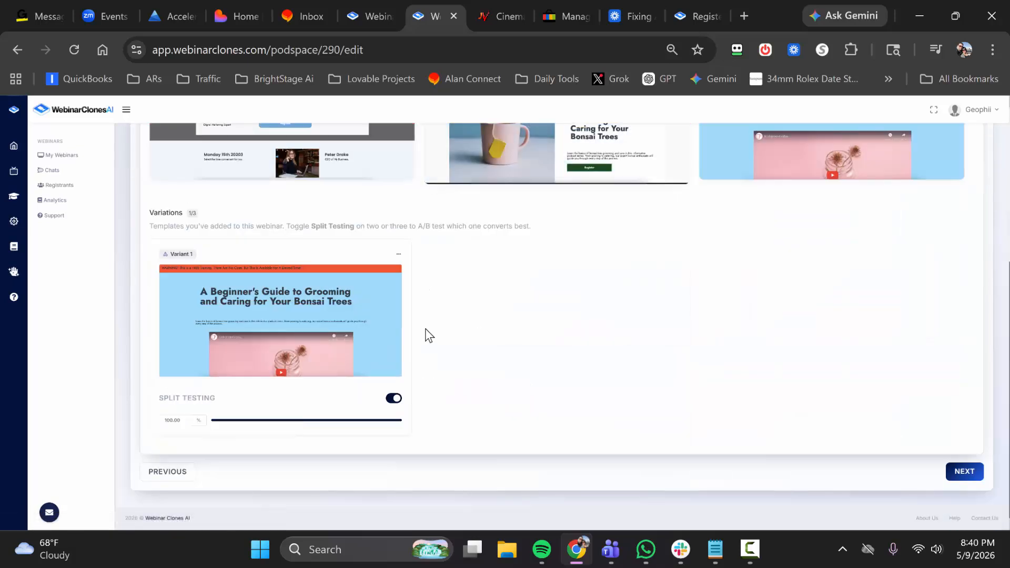
scroll(425, 328, "up", 5)
left_click(459, 238)
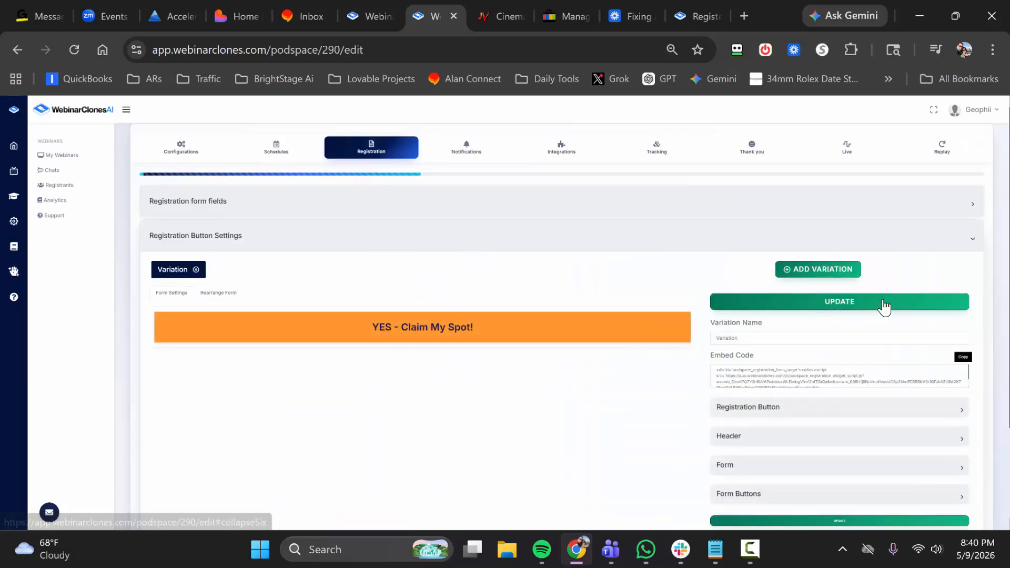
left_click(963, 356)
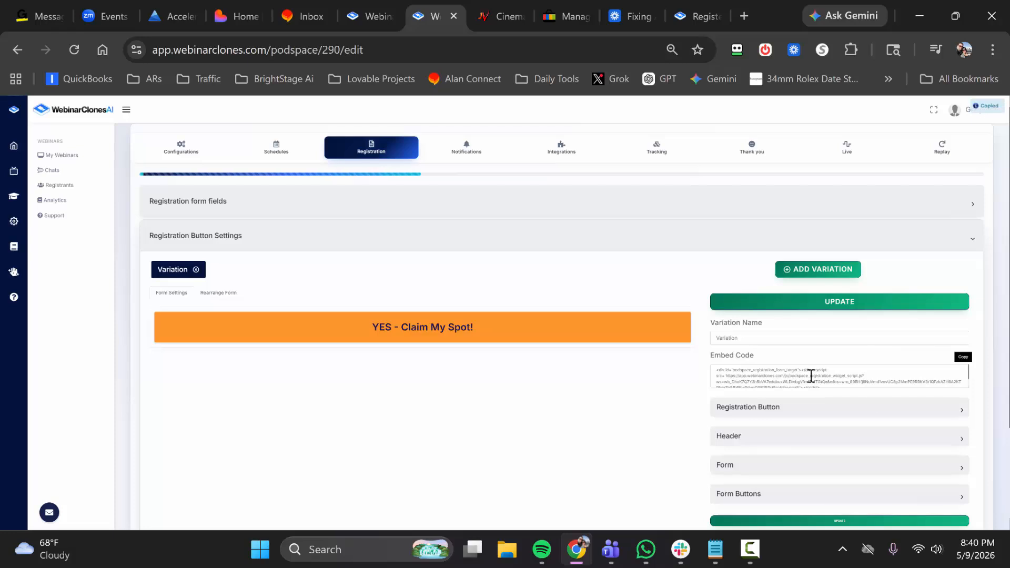
scroll(768, 376, "down", 2)
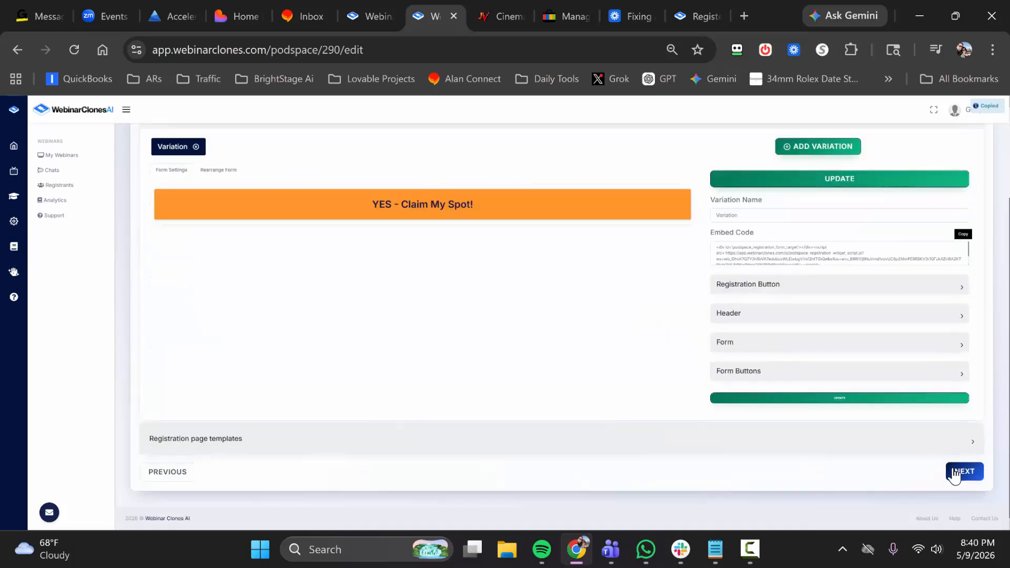
left_click(964, 471)
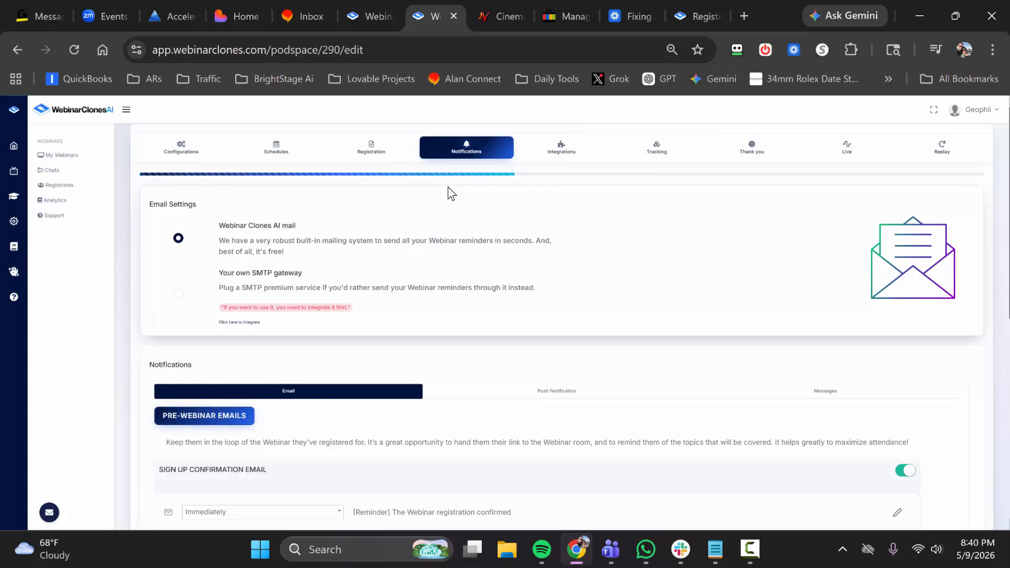
Try disabling the sign up confirmation email, and enable it again.
scroll(451, 212, "down", 3)
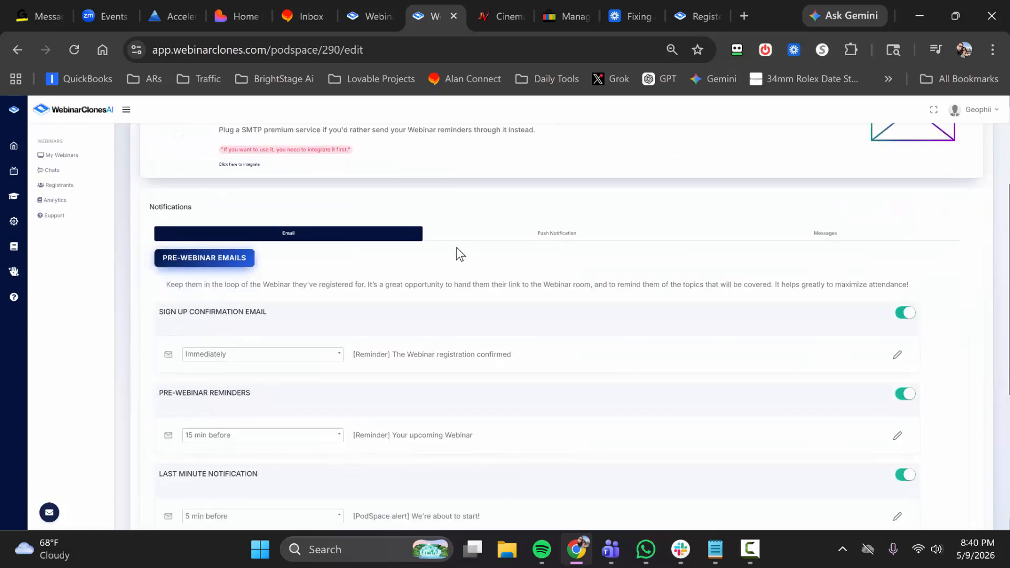
left_click(899, 314)
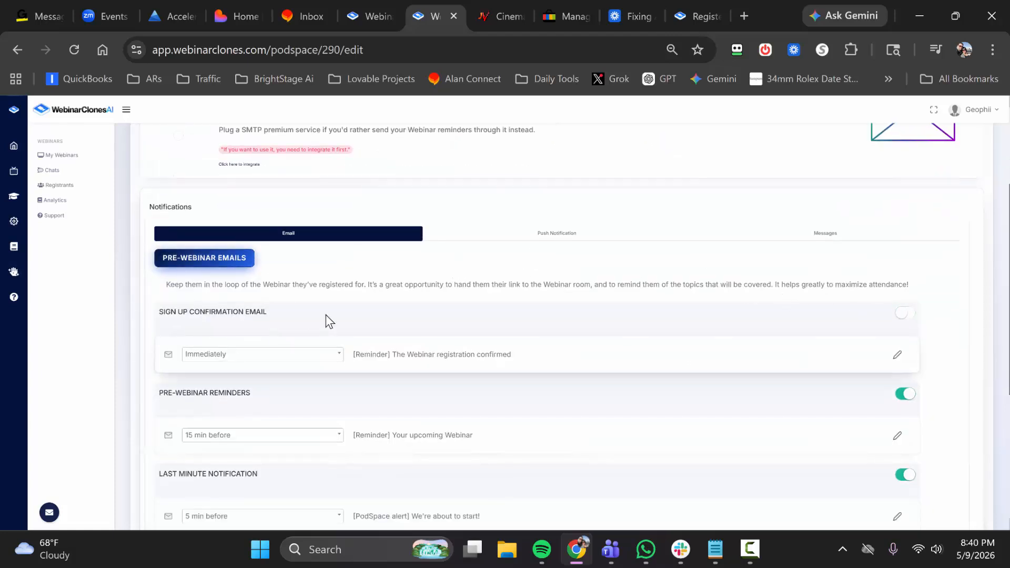
left_click(905, 314)
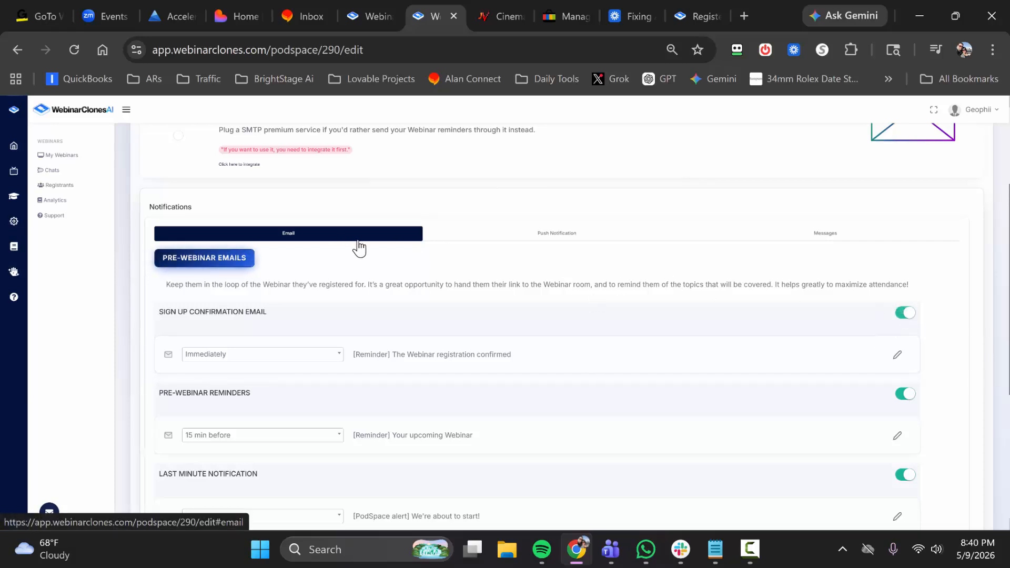
Review the pre-webinar push and SMS notifications, and return to the email notifications to examine the reminders and post-webinar follow-ups.
left_click(542, 240)
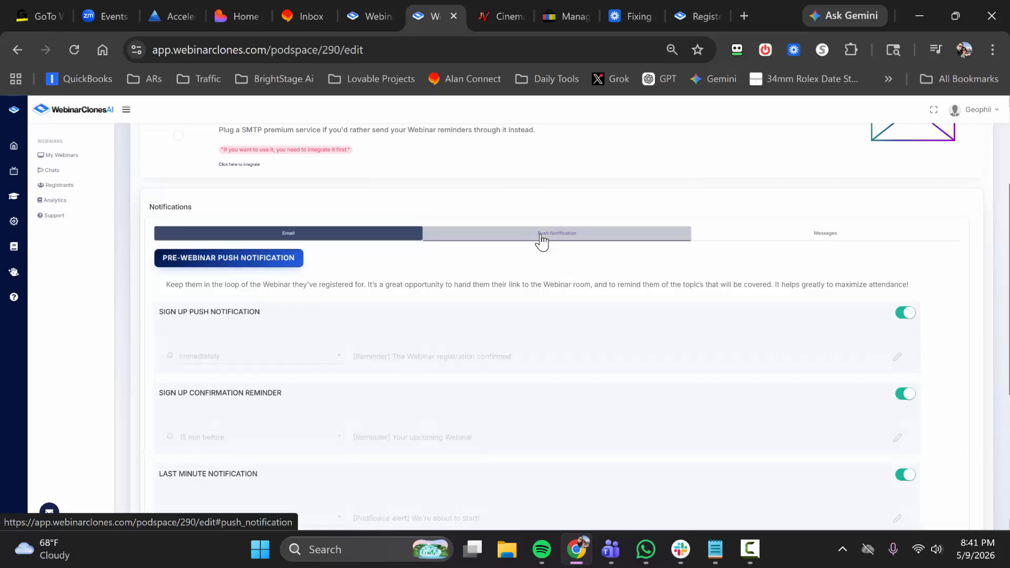
left_click(834, 241)
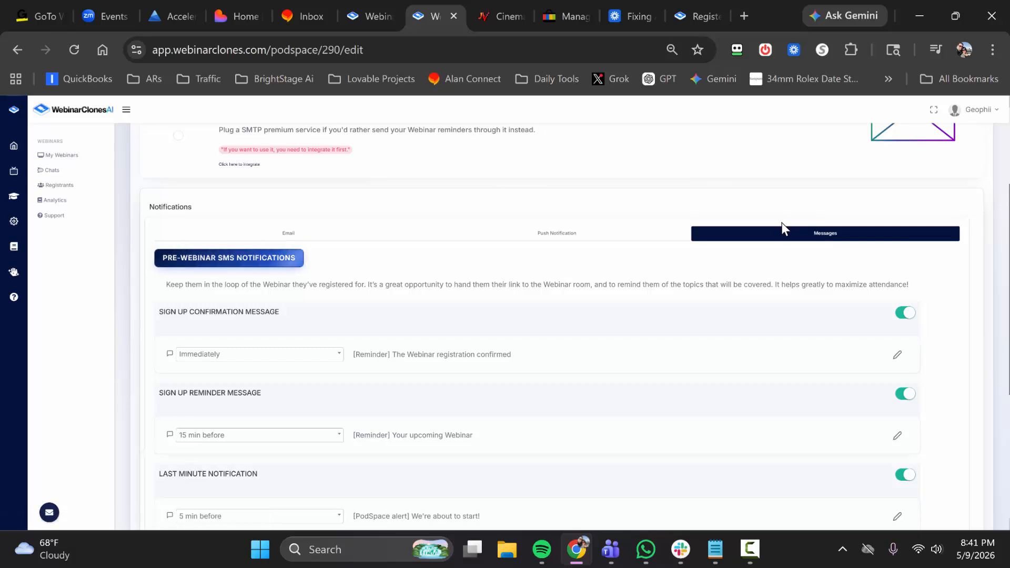
left_click(335, 242)
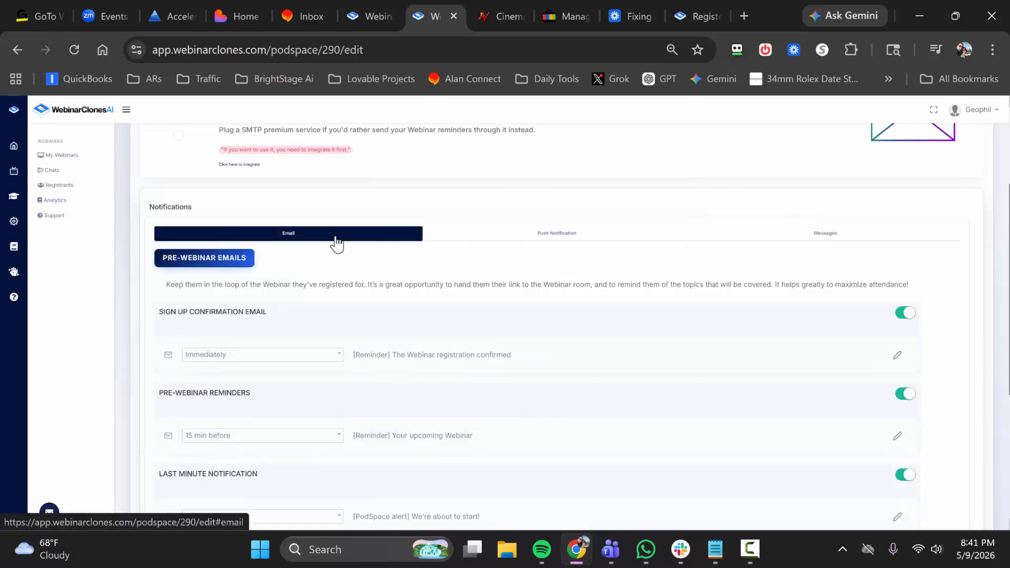
scroll(266, 315, "down", 3)
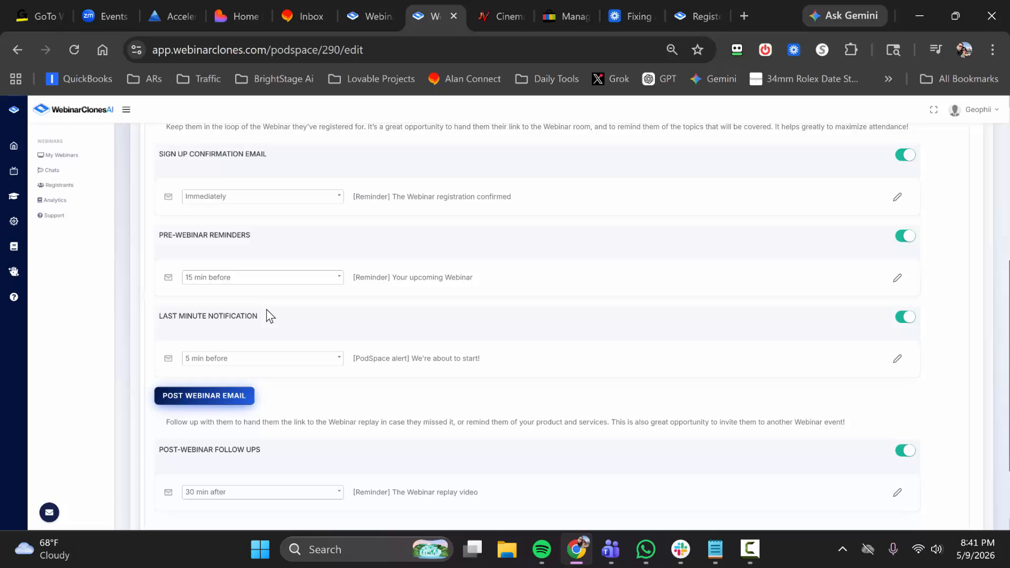
Check the timing options for the pre-webinar reminders and the post-webinar follow-ups without changing either one.
left_click(256, 281)
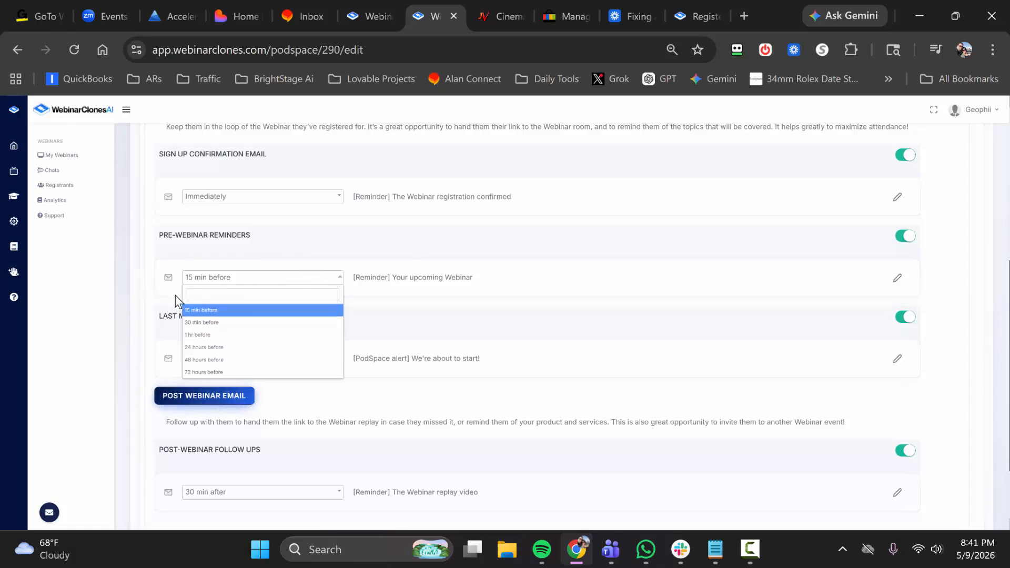
left_click(129, 324)
scroll(224, 373, "down", 2)
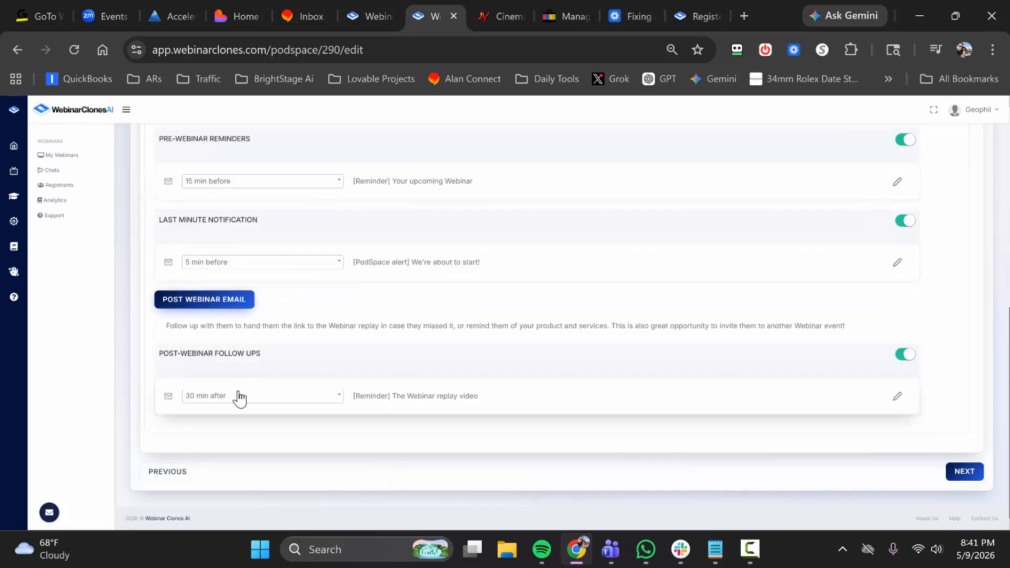
left_click(272, 408)
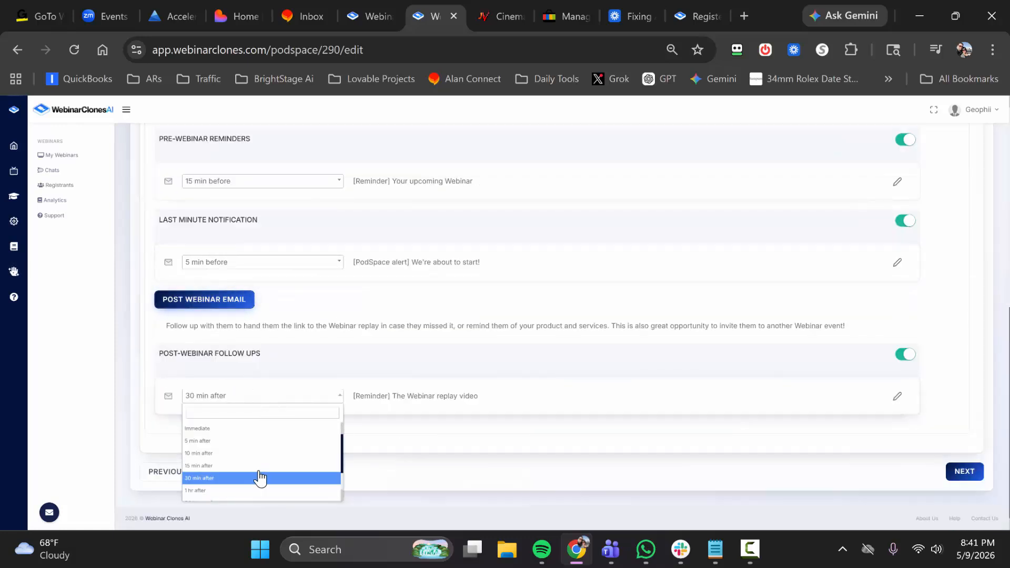
scroll(259, 478, "down", 3)
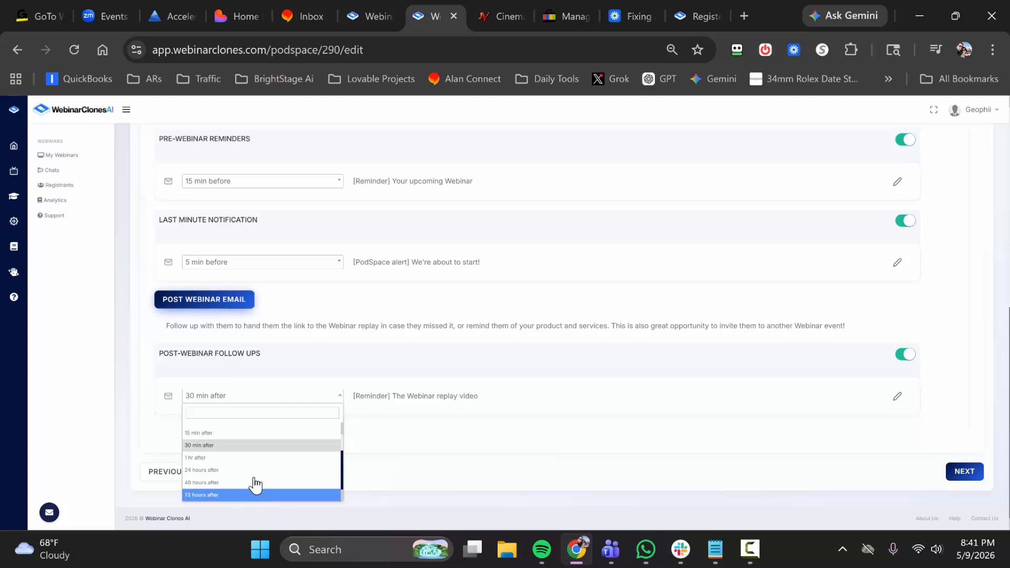
left_click(439, 468)
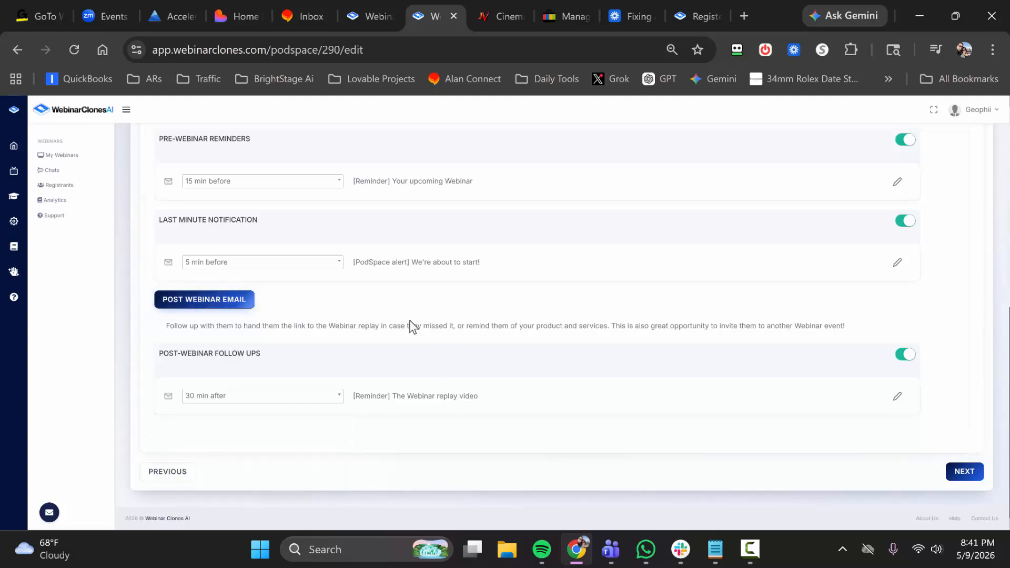
Review the mail service choice and the email notification list, and go on to the Integrations settings.
scroll(410, 326, "up", 6)
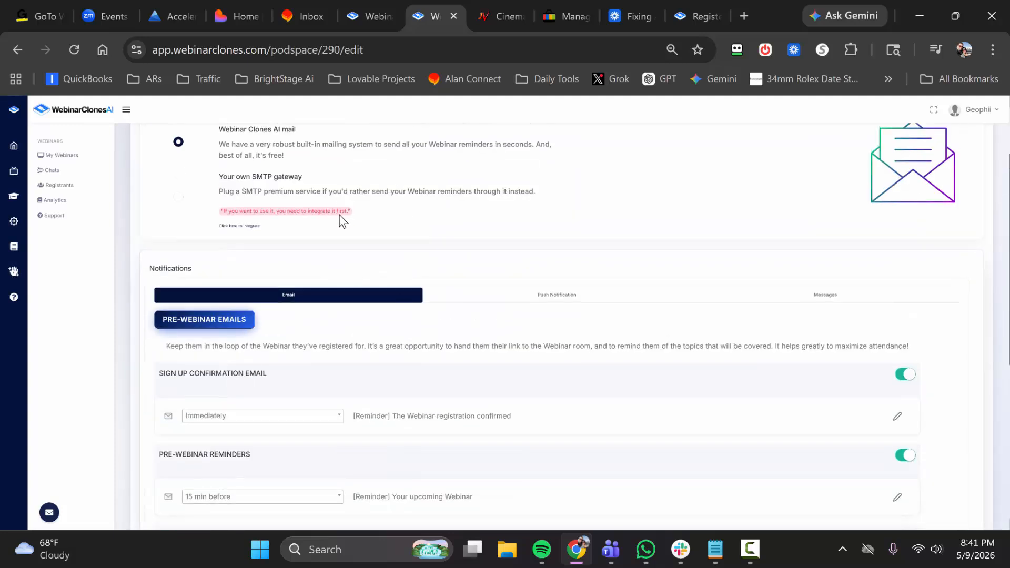
scroll(409, 235, "up", 2)
scroll(402, 215, "down", 6)
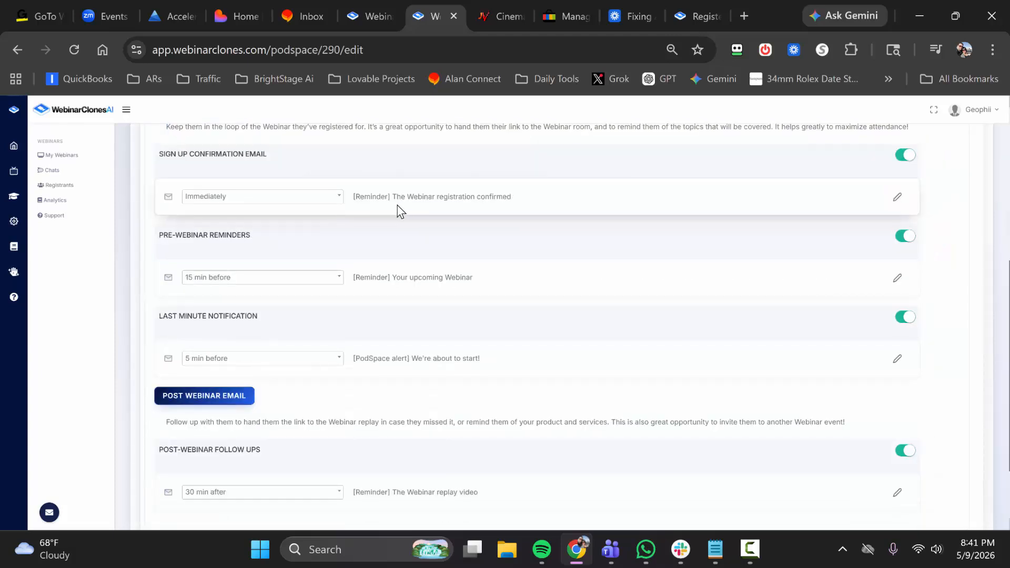
scroll(398, 245, "down", 2)
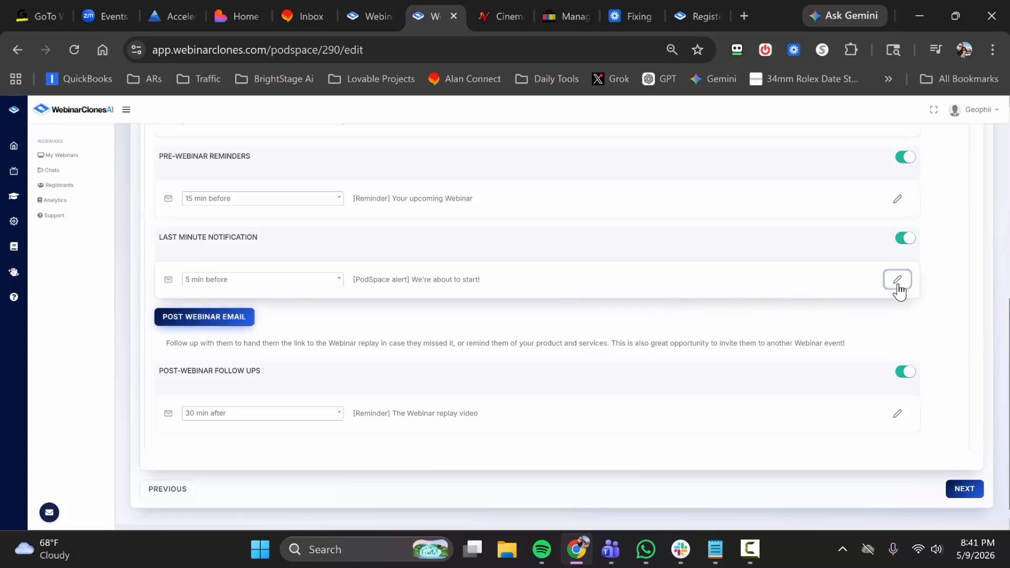
scroll(584, 242, "up", 6)
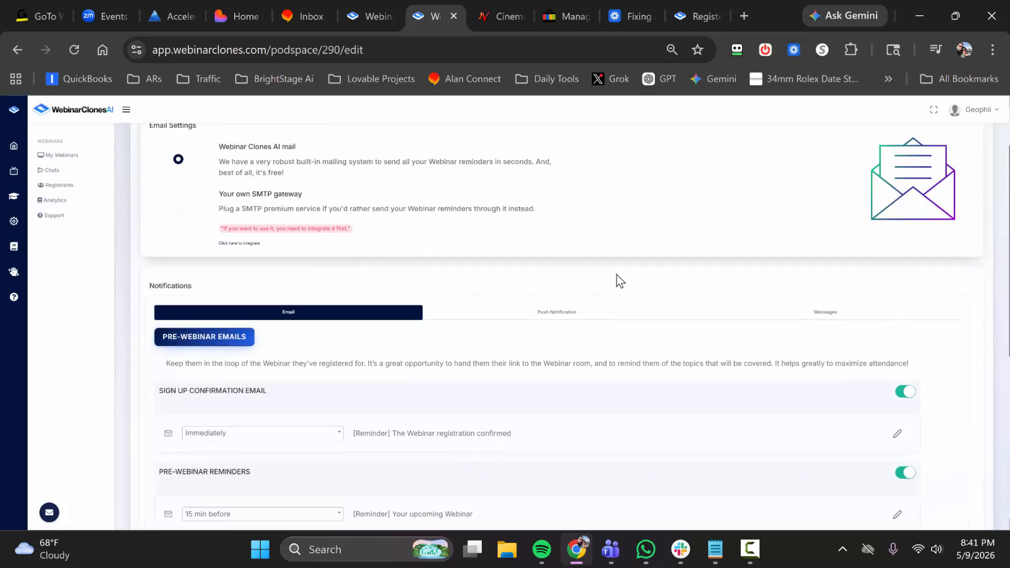
scroll(616, 276, "down", 6)
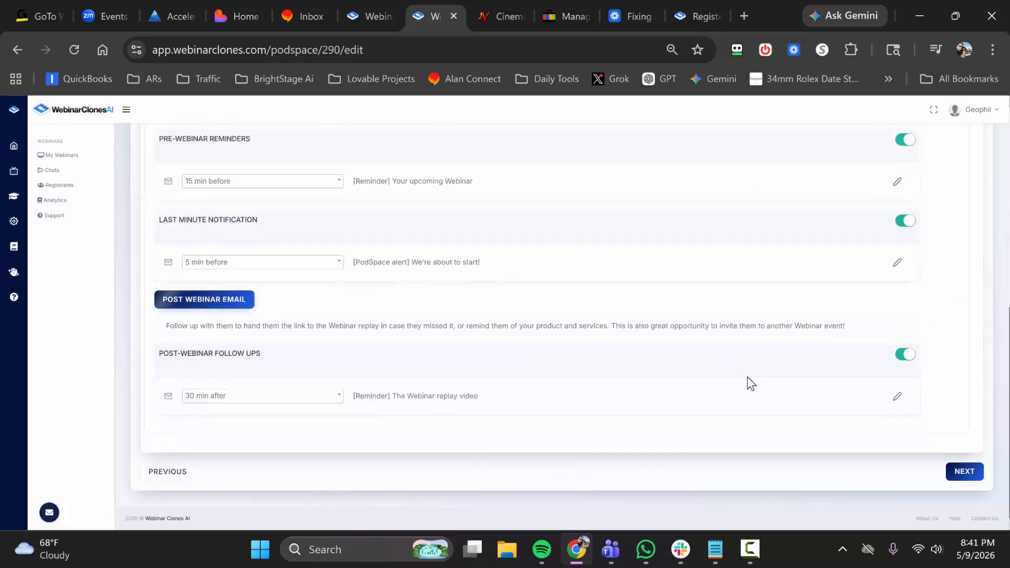
left_click(957, 476)
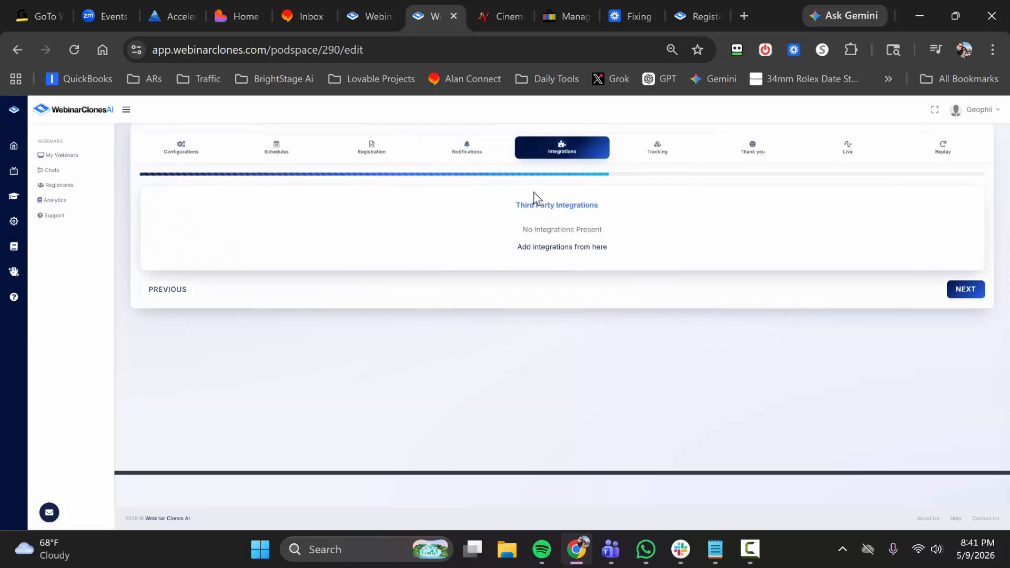
Look through the third-party services available for integration, return to the webinar editor, and go on to the Tracking settings.
left_click(555, 247)
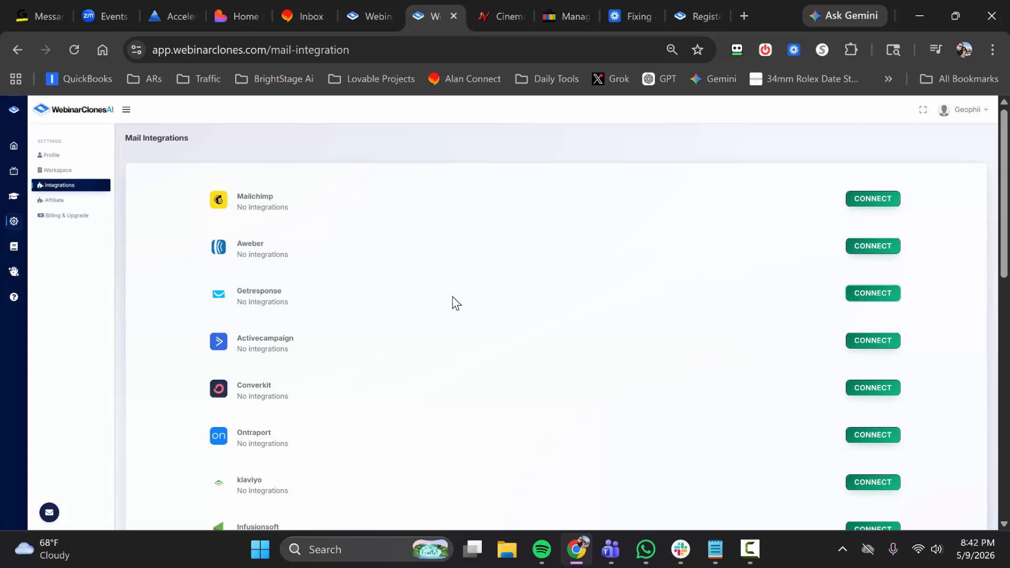
scroll(374, 286, "down", 10)
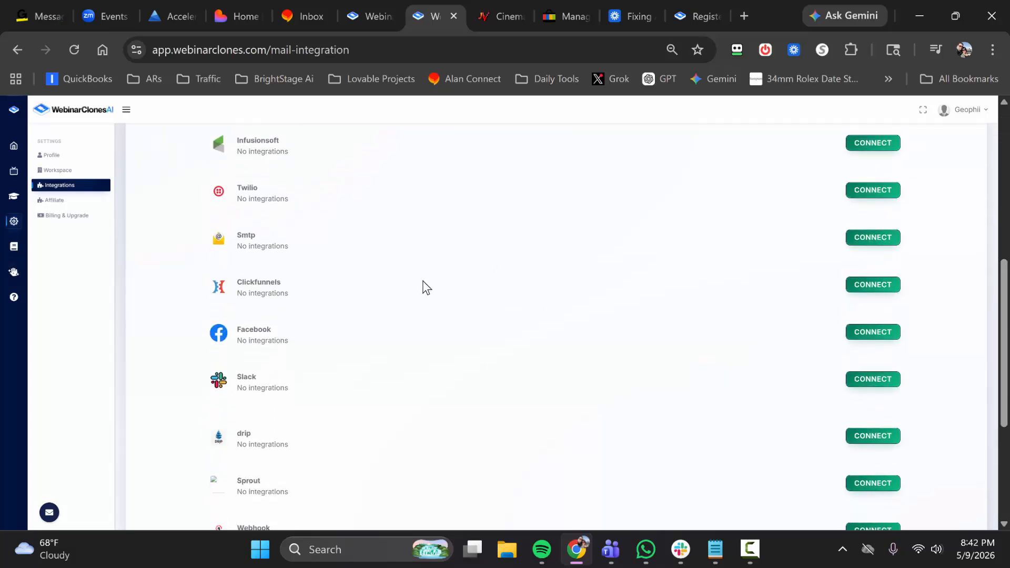
scroll(426, 284, "up", 10)
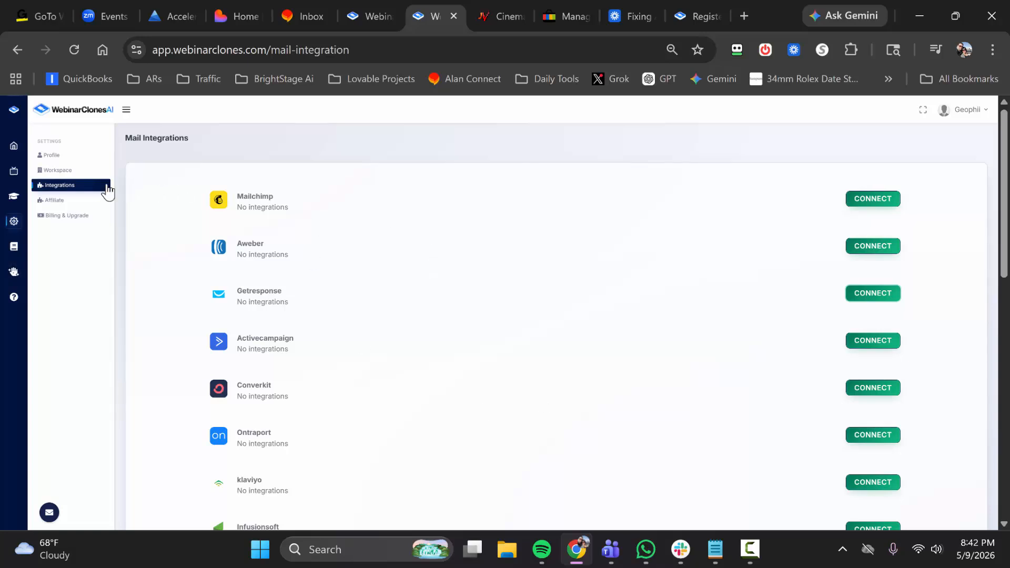
key("alt+Left")
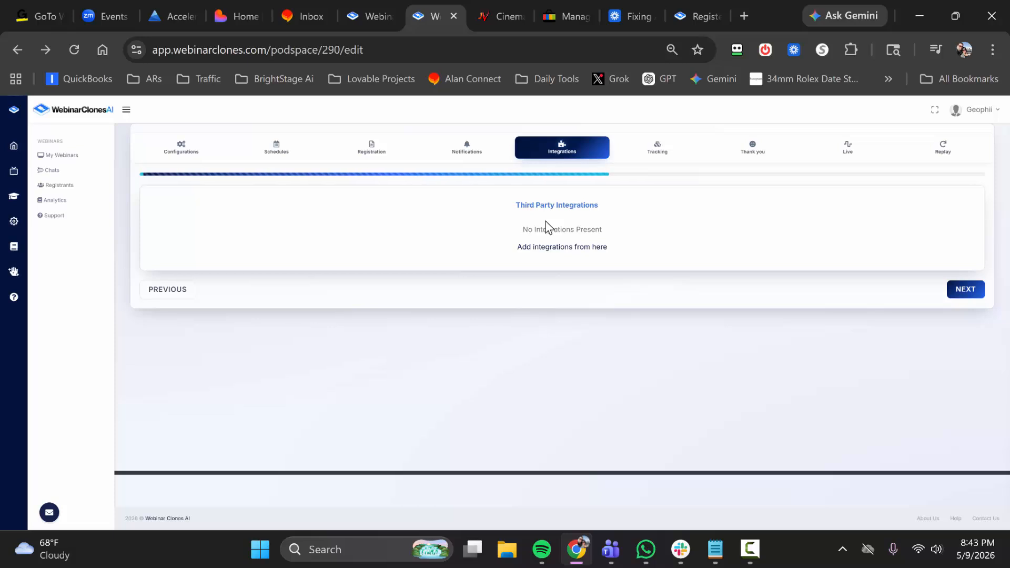
left_click(552, 154)
left_click(981, 289)
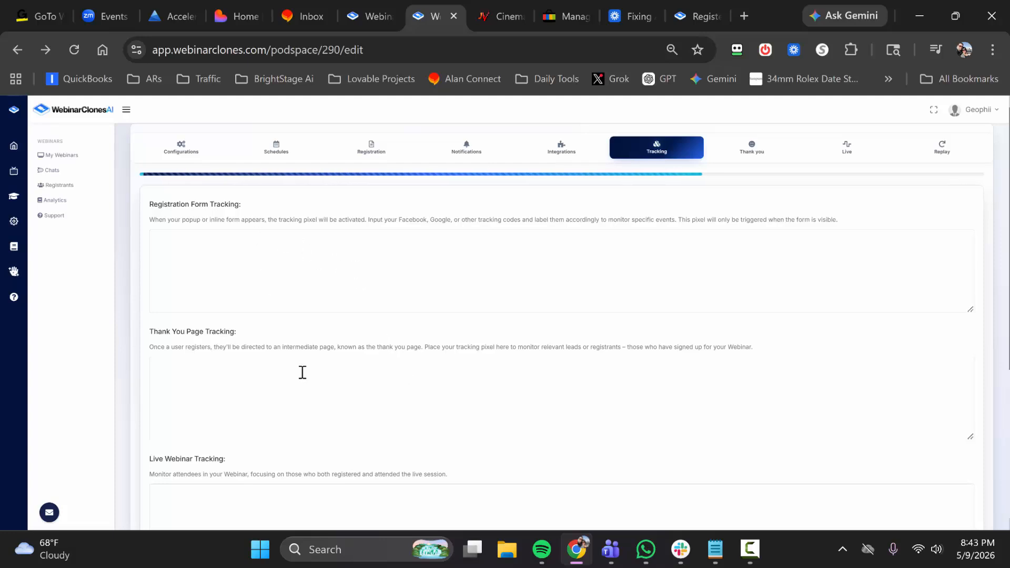
Review the tracking code fields for the registration form, thank you page, live webinar and replay page, and go on to the Thank You settings.
scroll(309, 358, "down", 2)
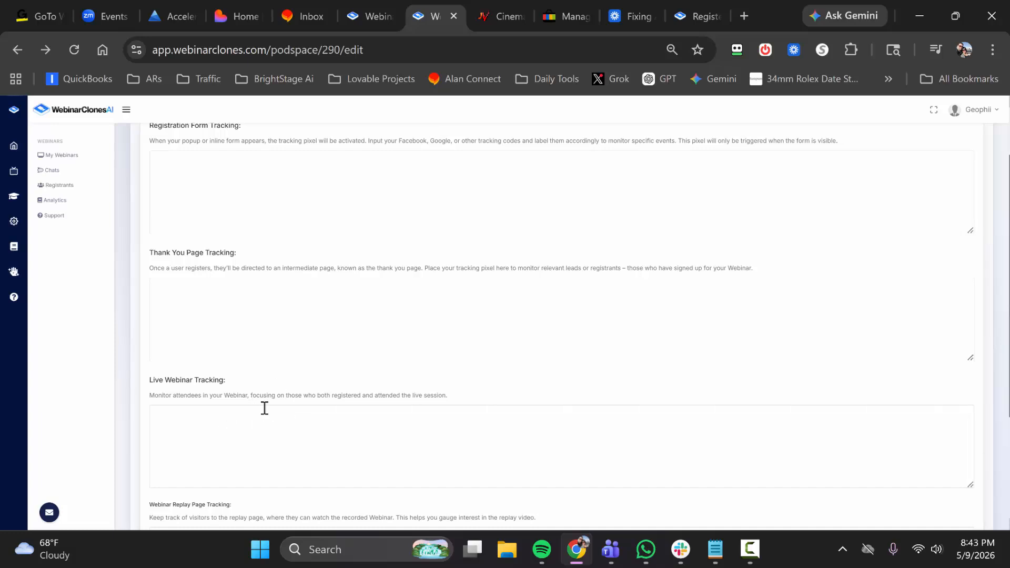
scroll(243, 383, "down", 2)
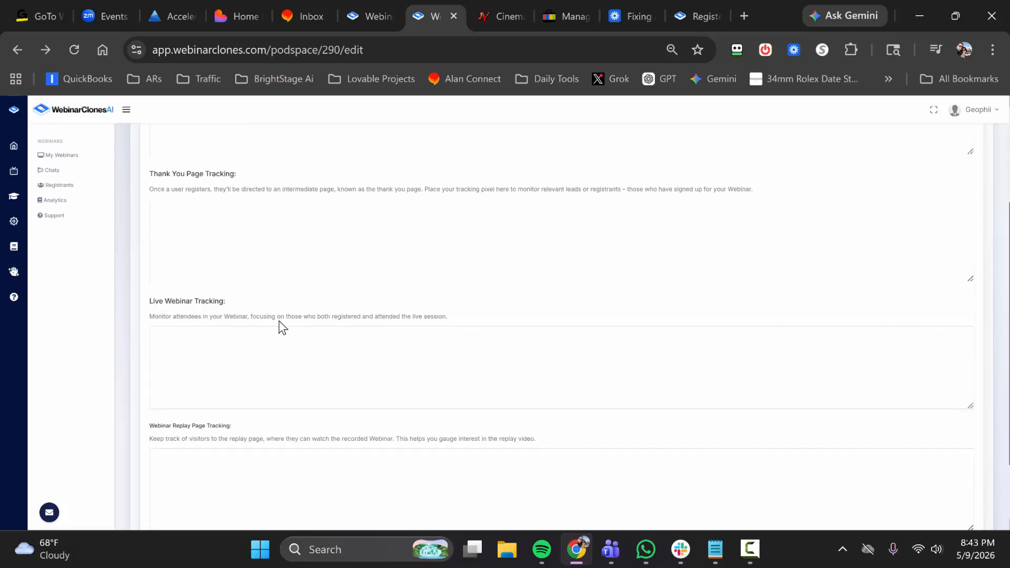
scroll(401, 338, "down", 2)
scroll(411, 338, "up", 5)
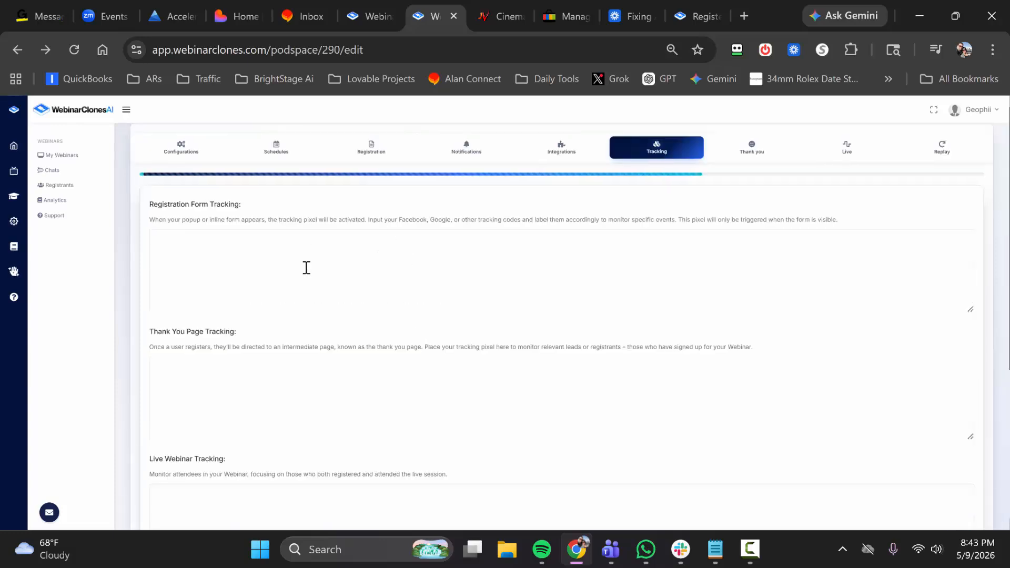
scroll(526, 358, "down", 6)
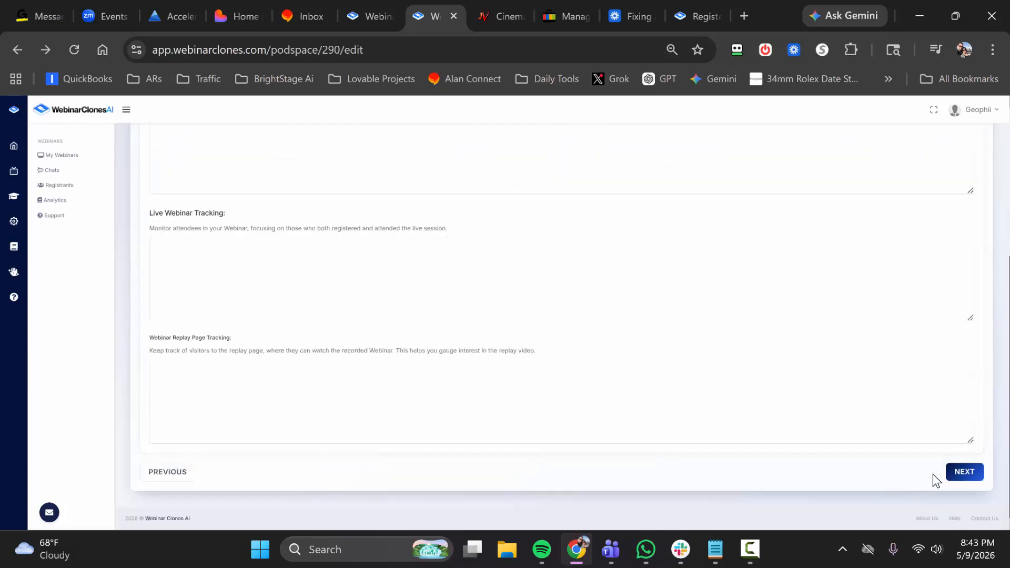
left_click(963, 472)
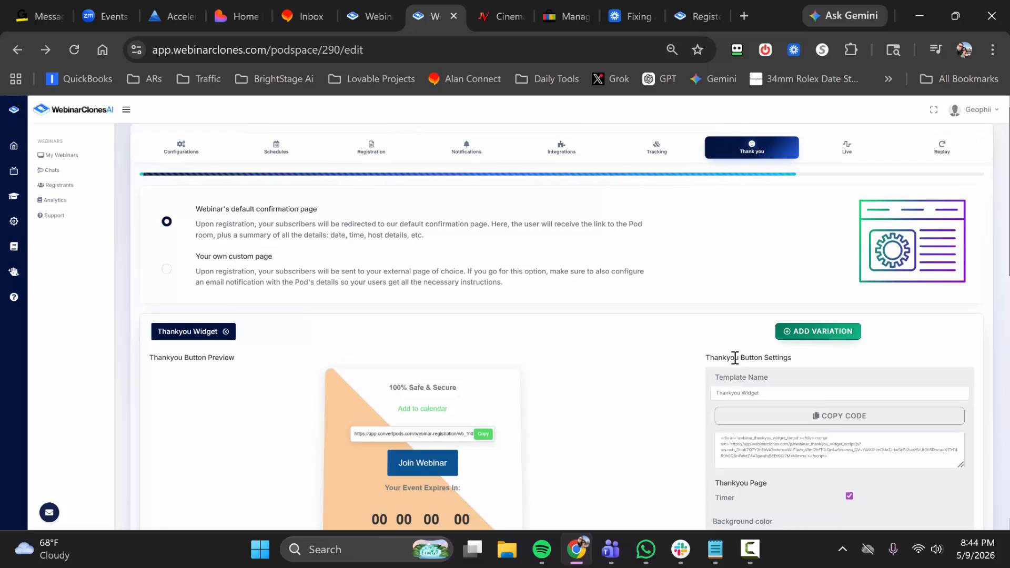
Try the custom page option for post-registration confirmation, and switch back to the webinar's default confirmation page.
left_click(167, 269)
scroll(321, 289, "down", 2)
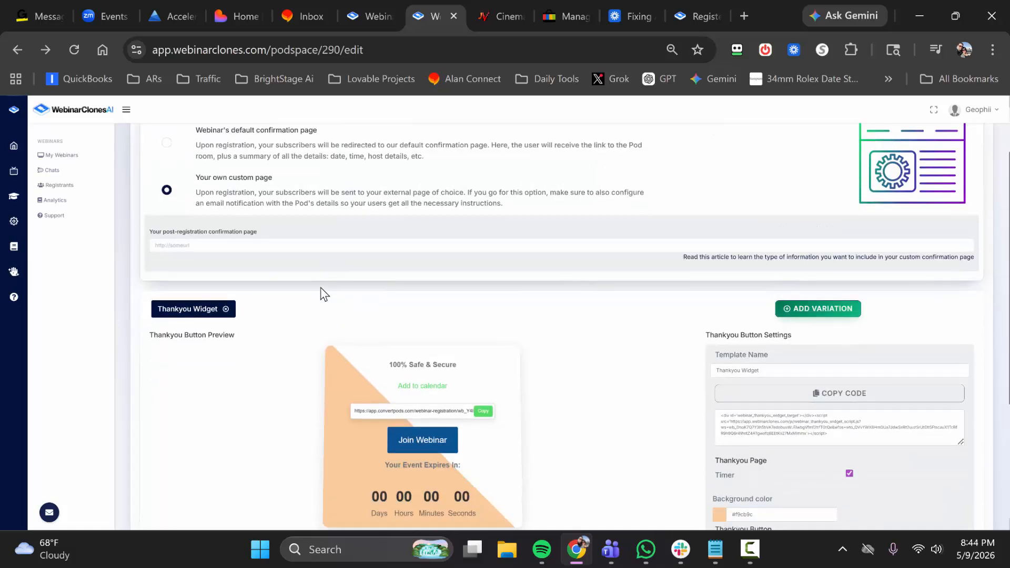
left_click(253, 246)
scroll(291, 298, "up", 2)
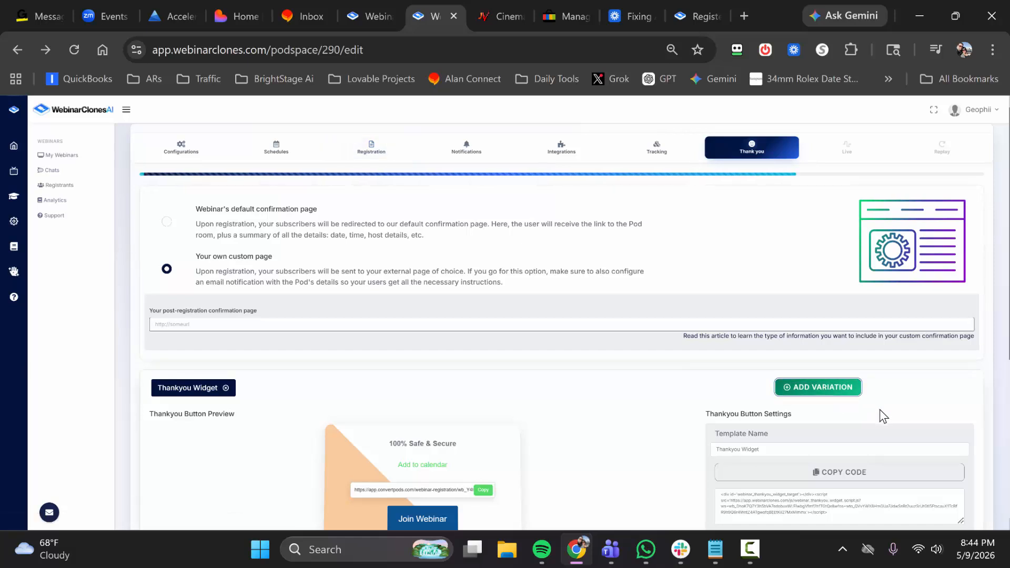
scroll(822, 380, "down", 2)
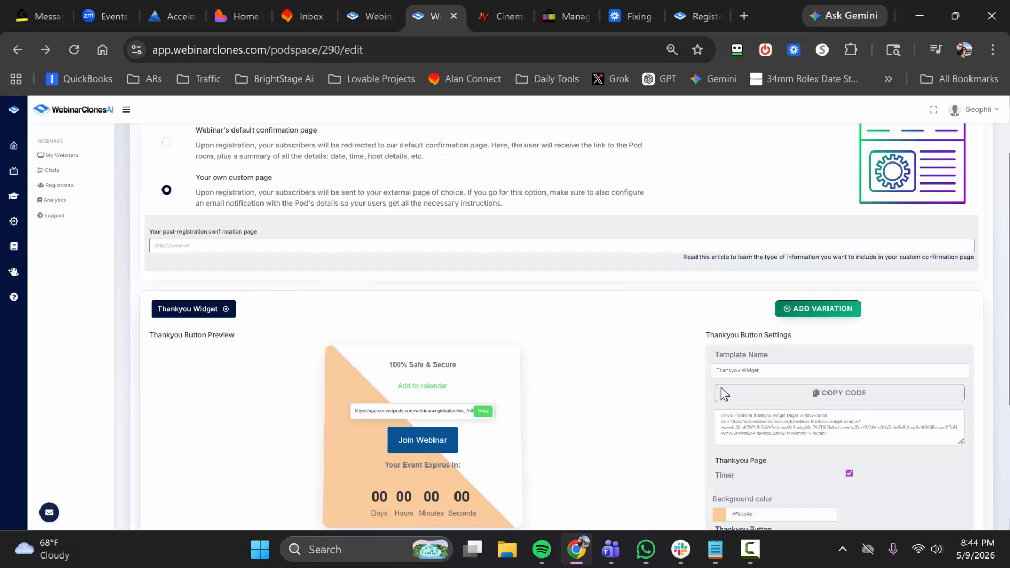
scroll(171, 231, "up", 2)
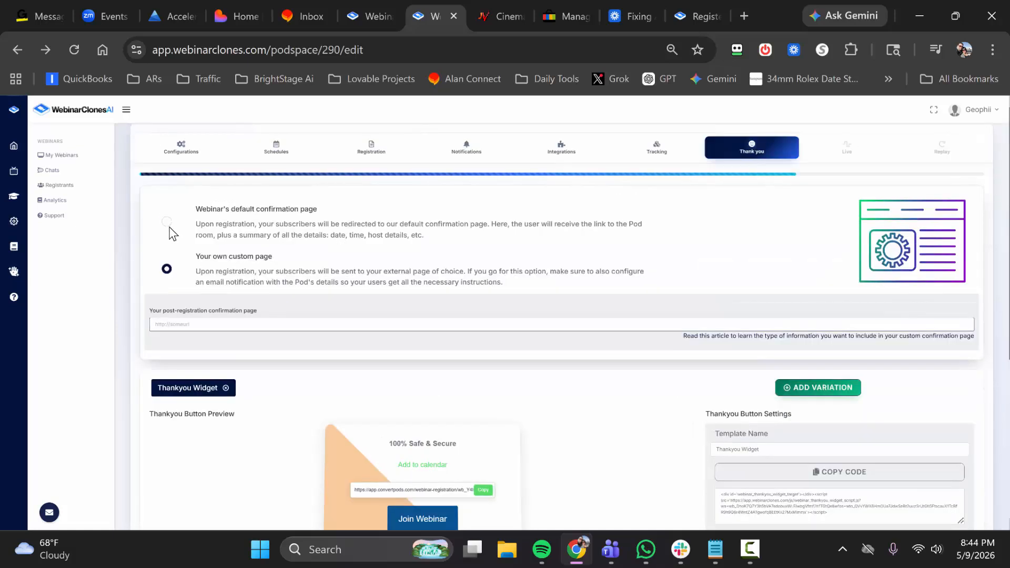
left_click(166, 223)
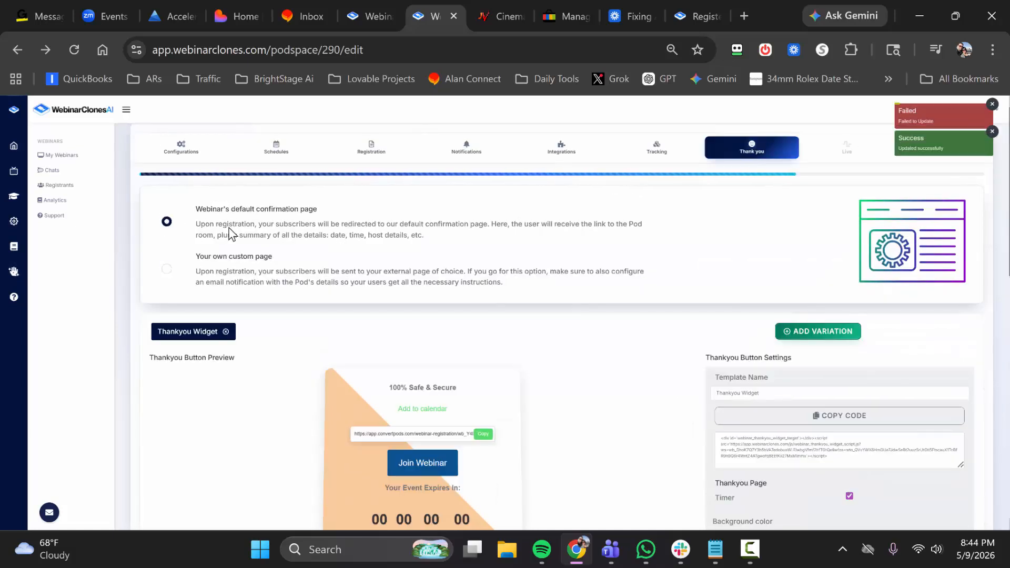
Look through the thank you widget settings, page templates and split-testing variation, and go on to the Live settings.
scroll(464, 277, "down", 6)
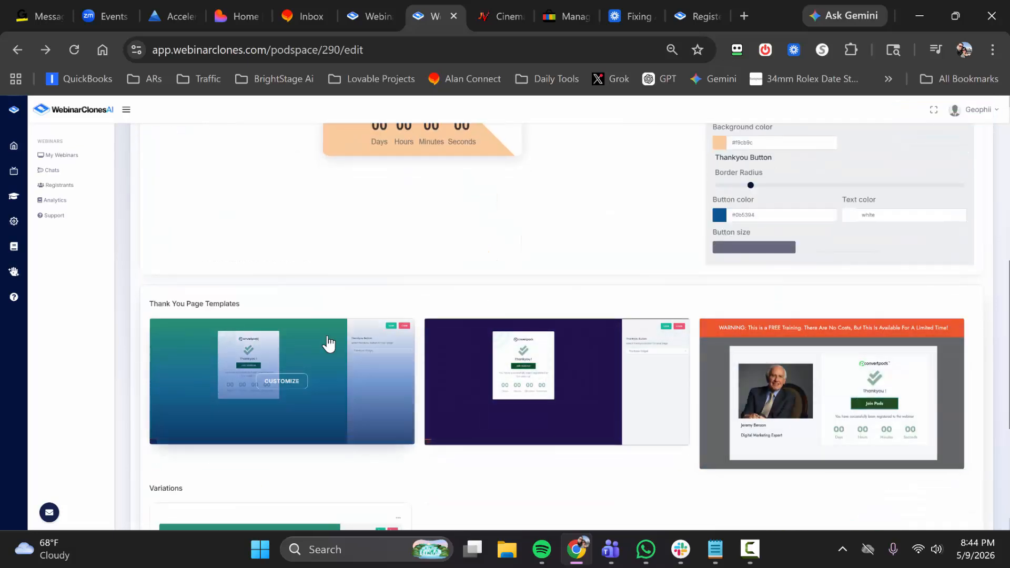
scroll(395, 351, "down", 2)
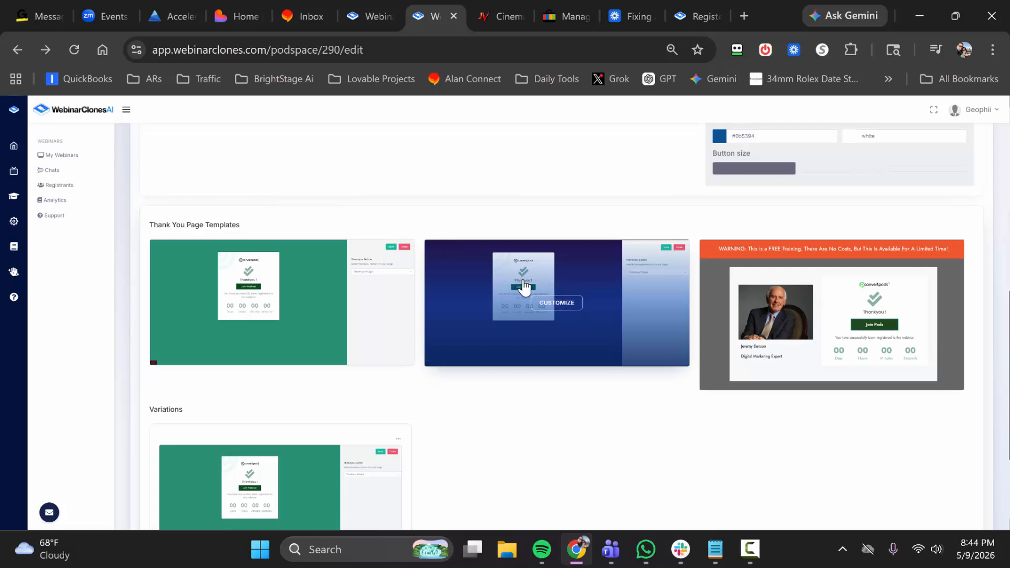
scroll(524, 288, "down", 3)
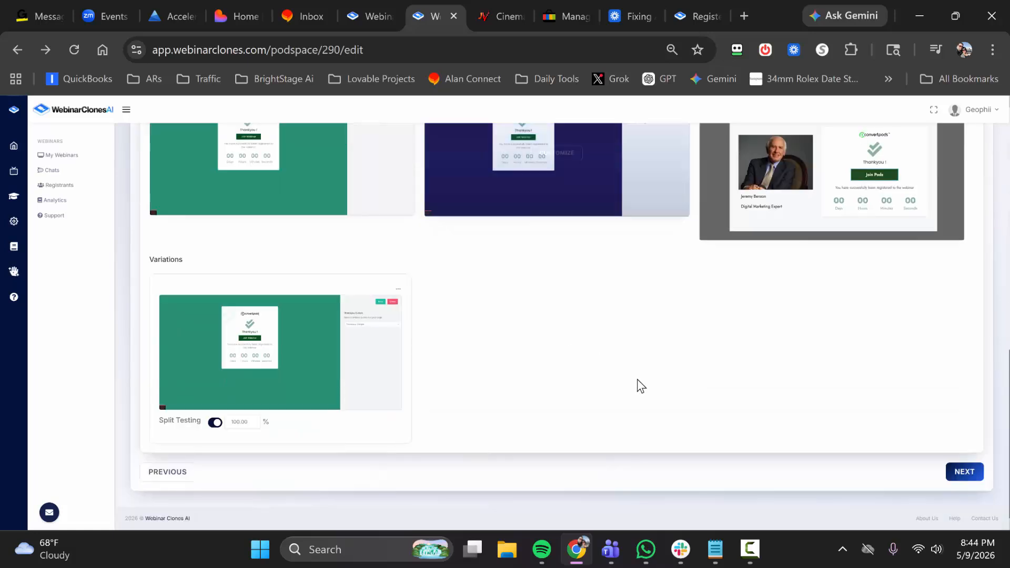
left_click(963, 472)
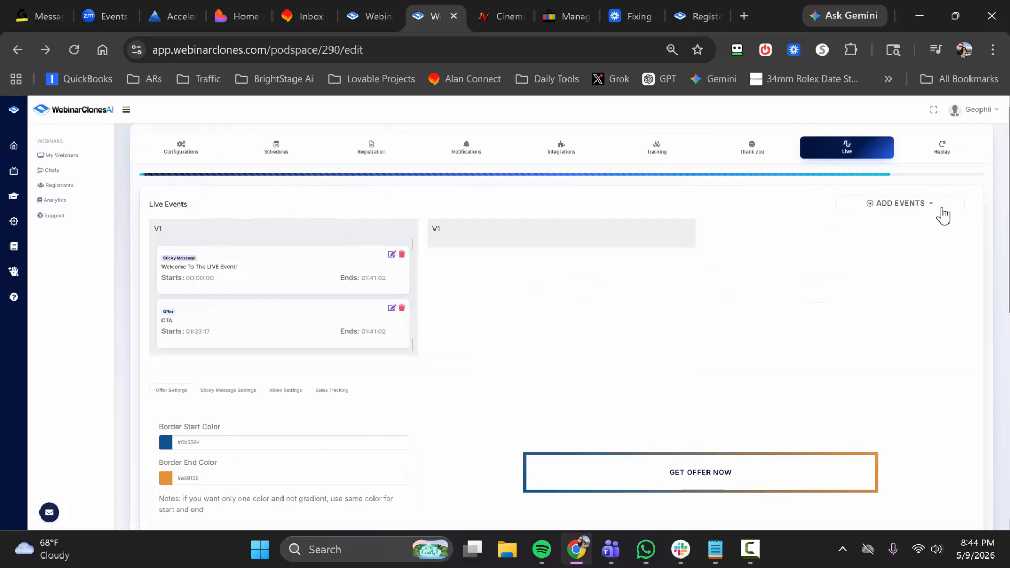
Examine the event types that can be added to the live webinar and the sticky message border color settings.
left_click(921, 207)
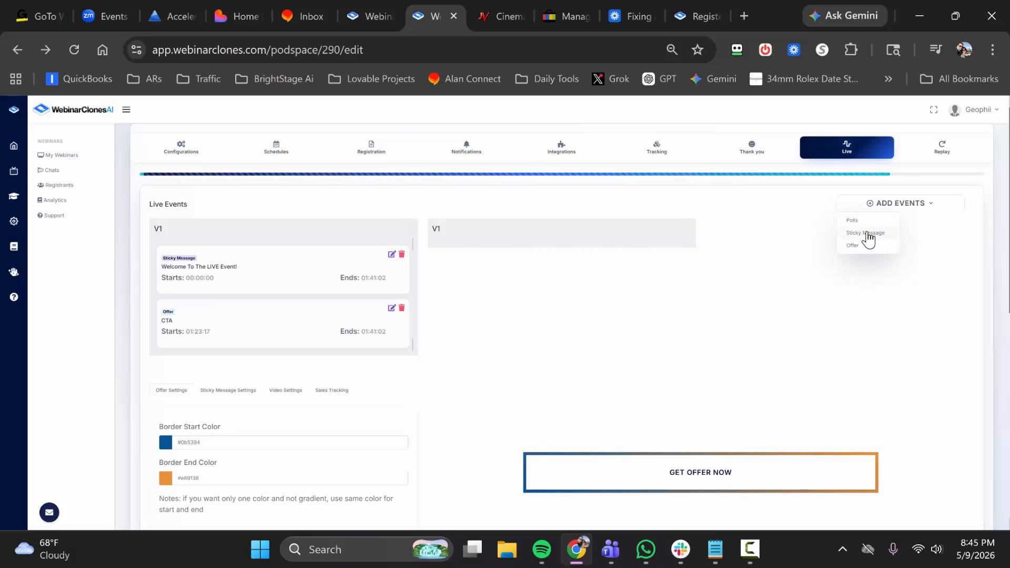
left_click(230, 392)
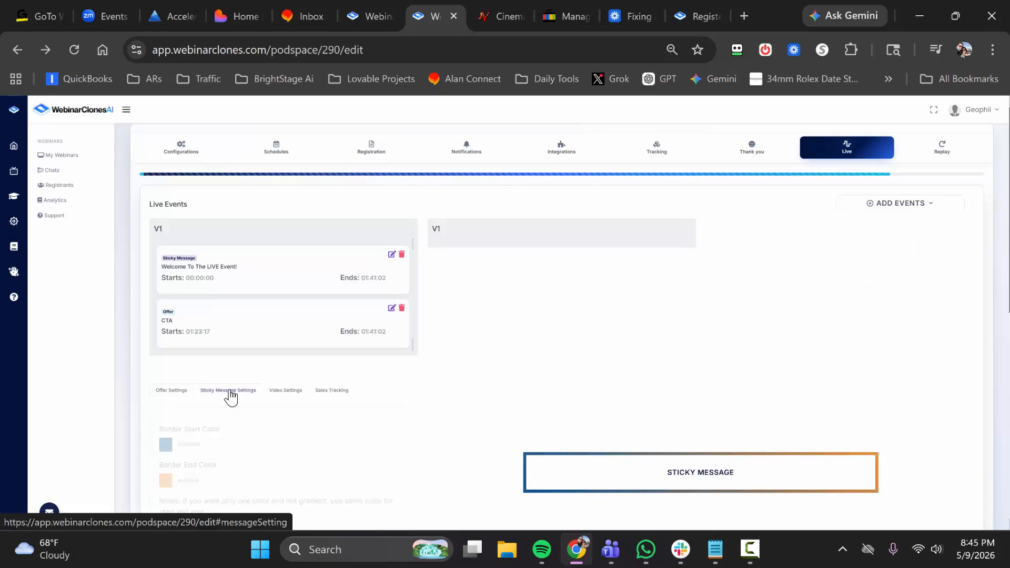
scroll(605, 378, "down", 1)
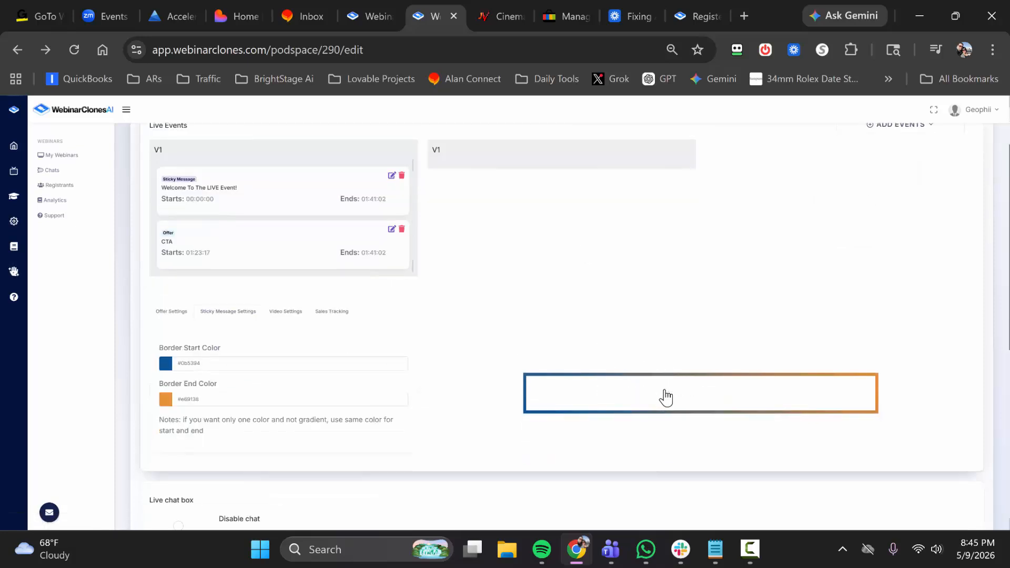
scroll(622, 338, "up", 2)
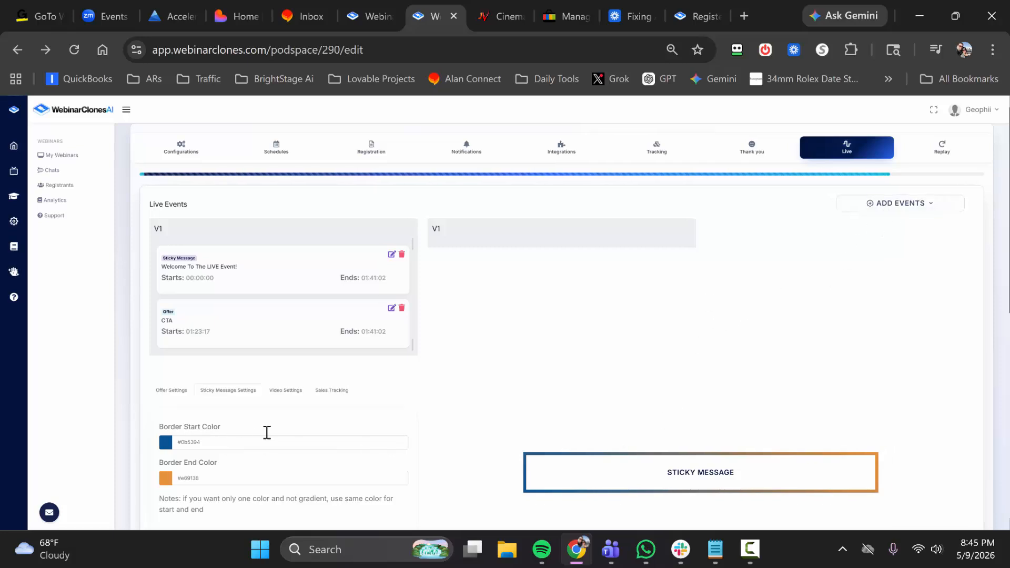
left_click(912, 205)
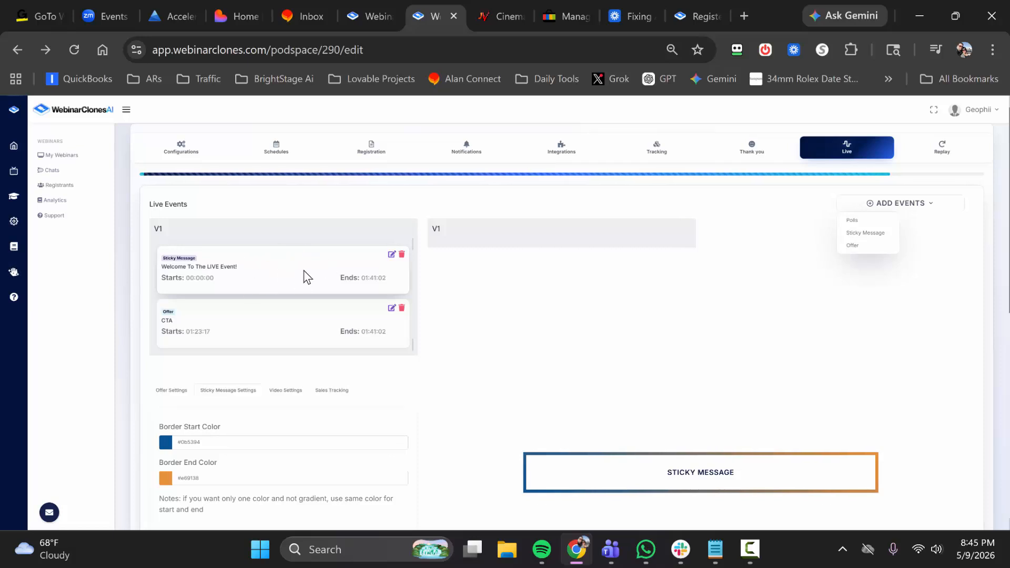
Open the "Welcome To The LIVE Event!" sticky message to examine its redirect URL and timing settings, and close it without changes.
left_click(391, 256)
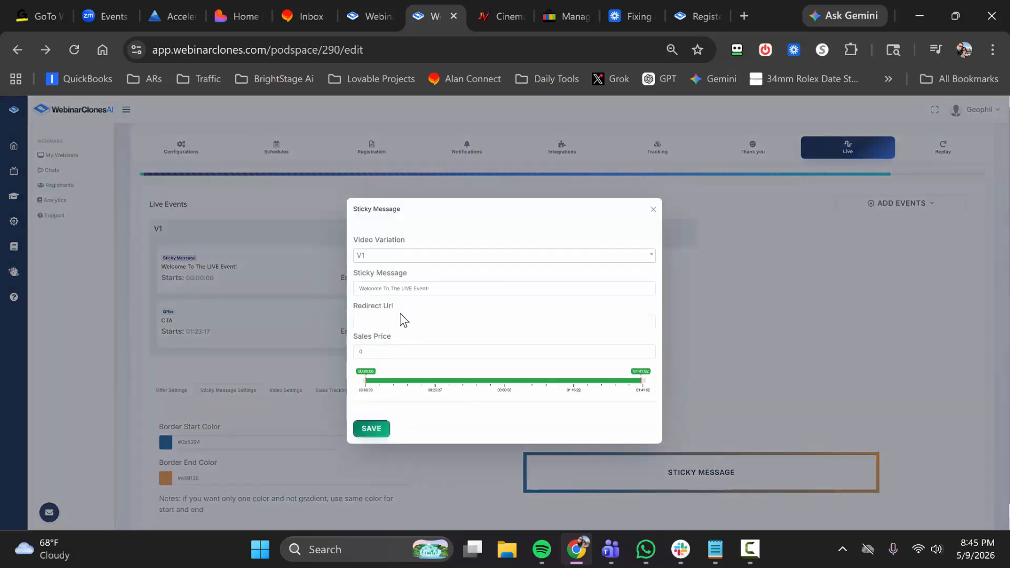
left_click(405, 317)
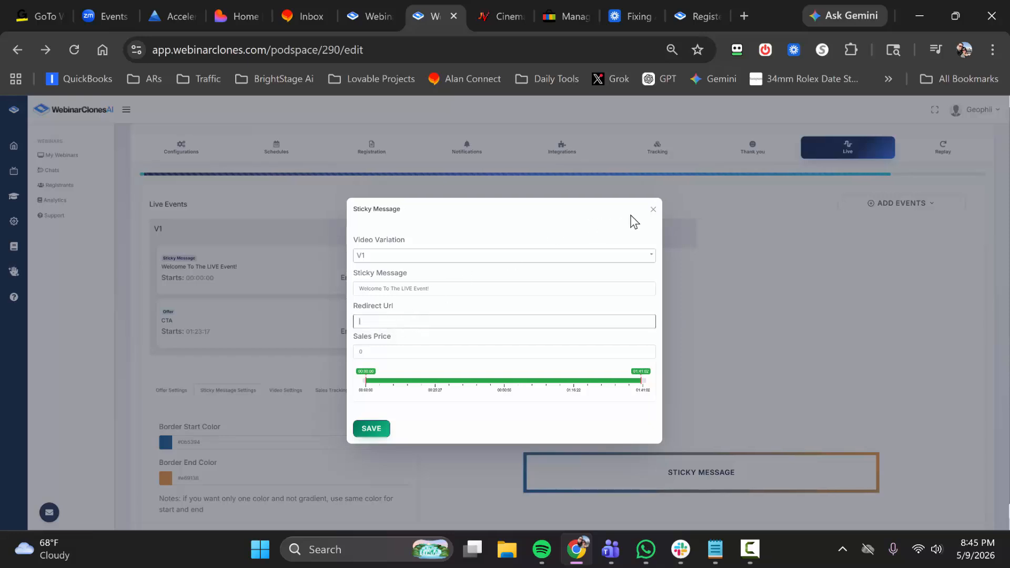
left_click(653, 209)
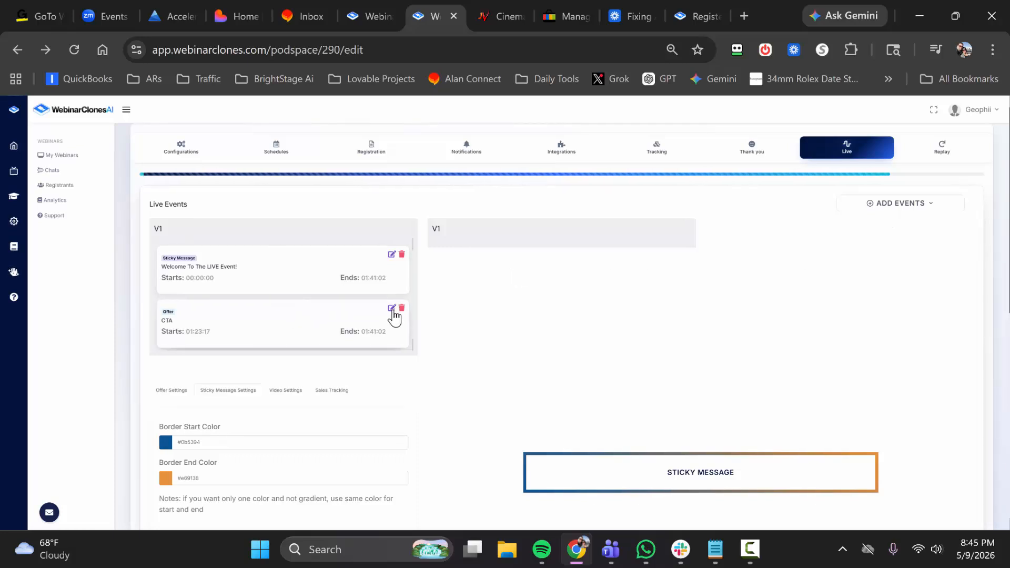
Open the CTA offer for editing, copy the Cinemation affiliate link from JVZoo, and return to the offer.
left_click(391, 308)
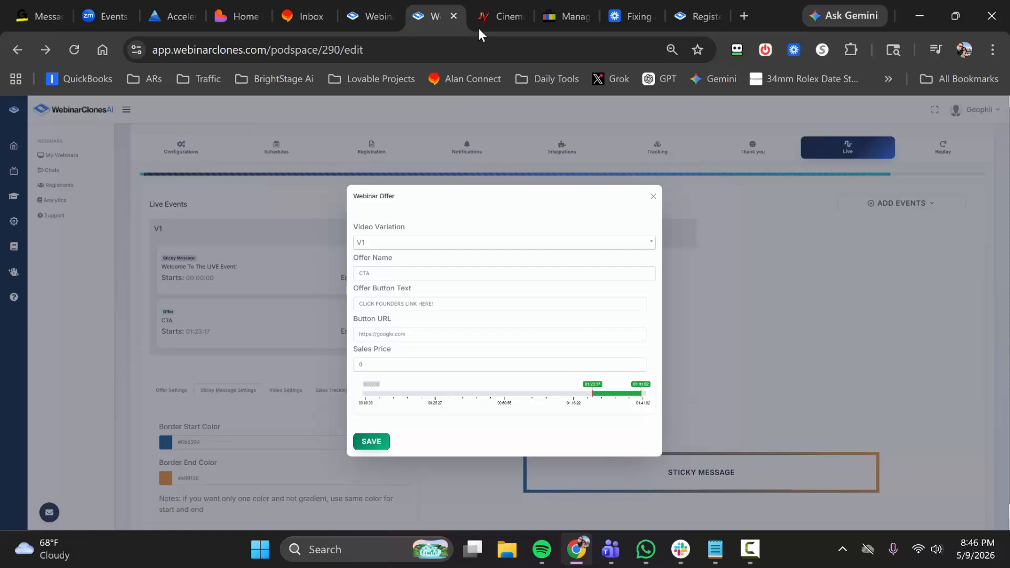
left_click(483, 6)
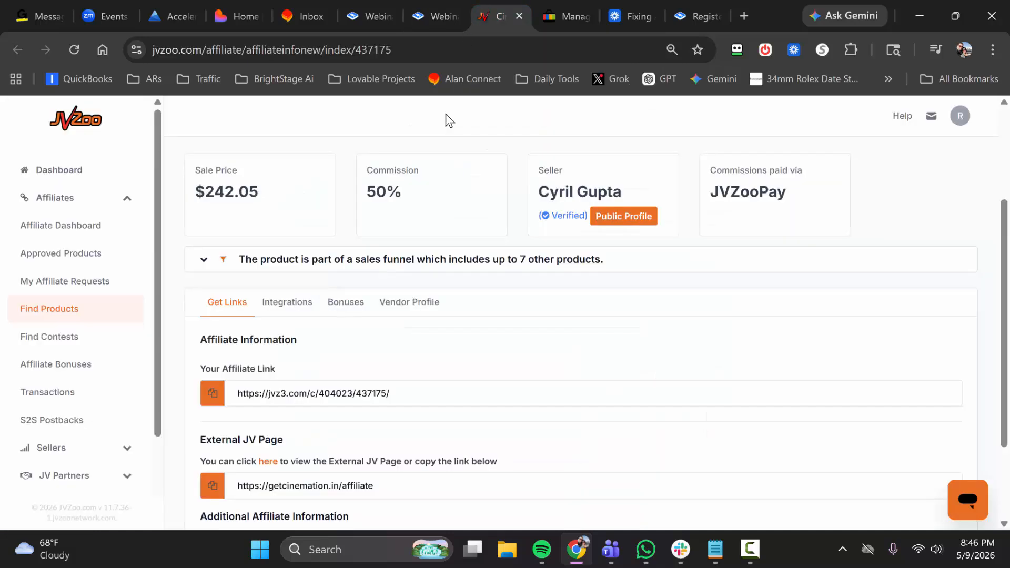
left_click_drag(416, 395, 210, 394)
left_click(209, 394)
left_click(434, 8)
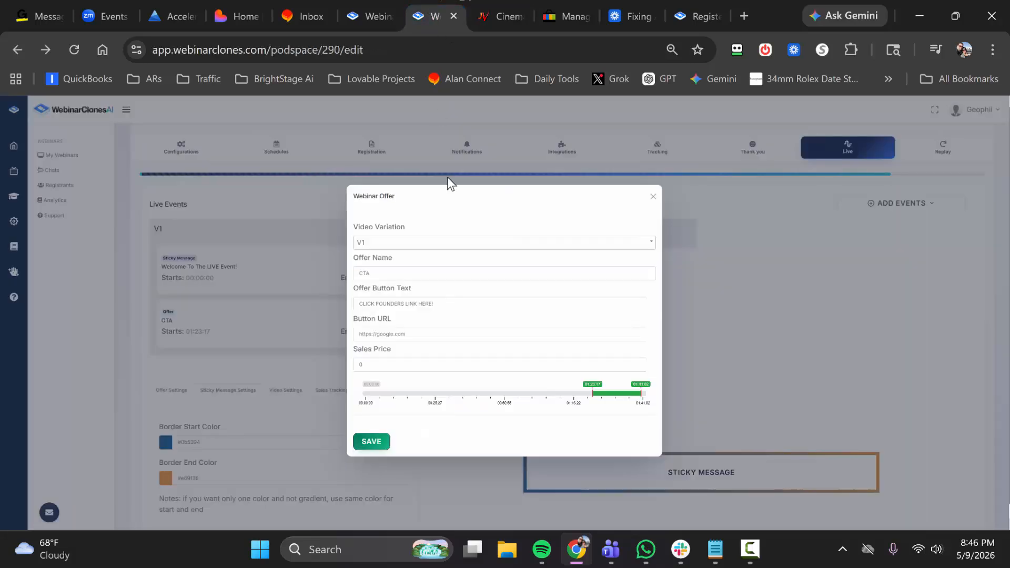
Replace the CTA offer's Button URL with the copied JVZoo affiliate link.
left_click_drag(413, 334, 329, 336)
triple_click(419, 336)
left_click(420, 336)
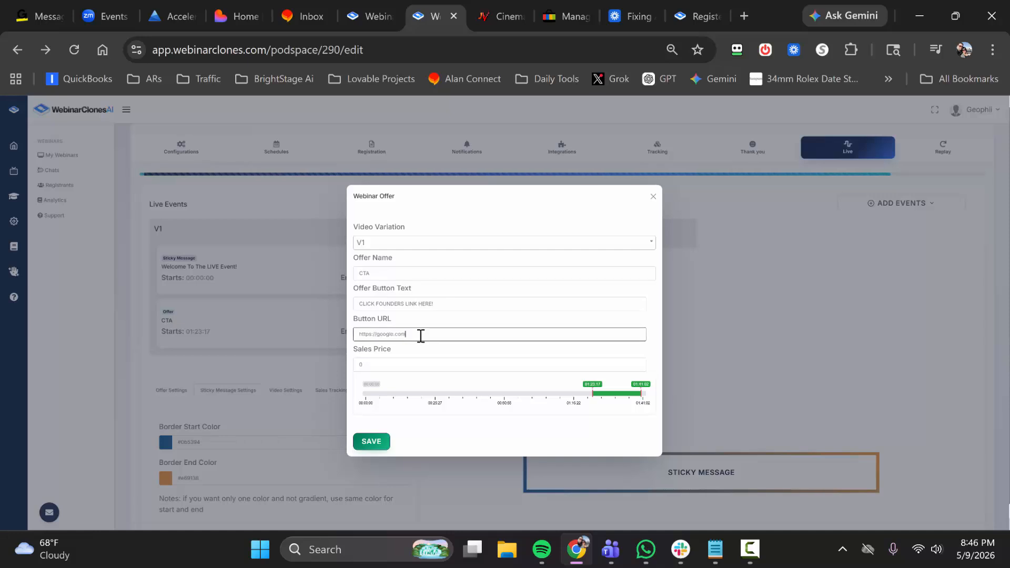
triple_click(421, 336)
key("ctrl+v")
Load the copied affiliate link in a new browser tab and look over the Cinemation sales page.
left_click(748, 1)
key("ctrl+v")
key("Return")
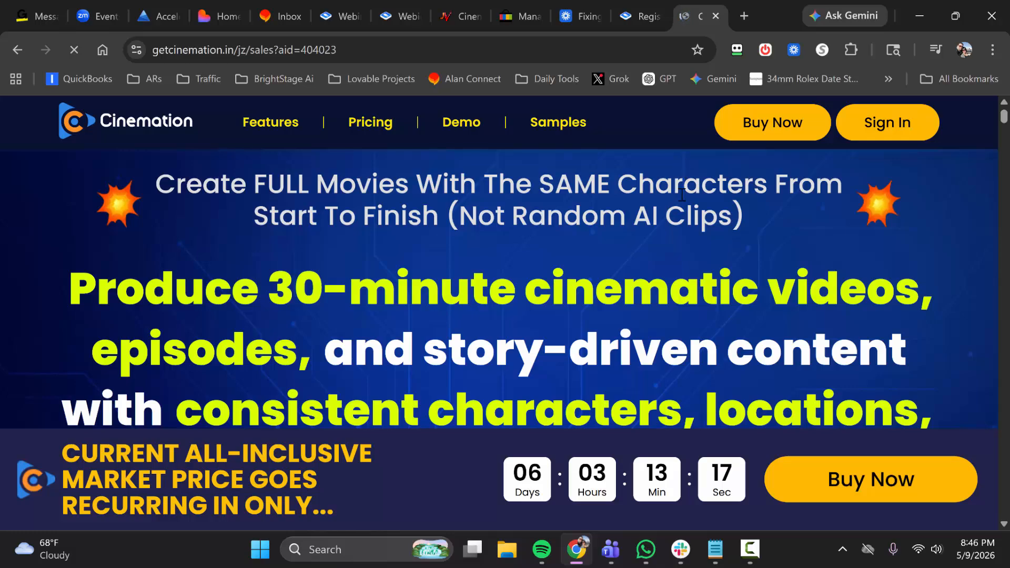
scroll(680, 200, "down", 6)
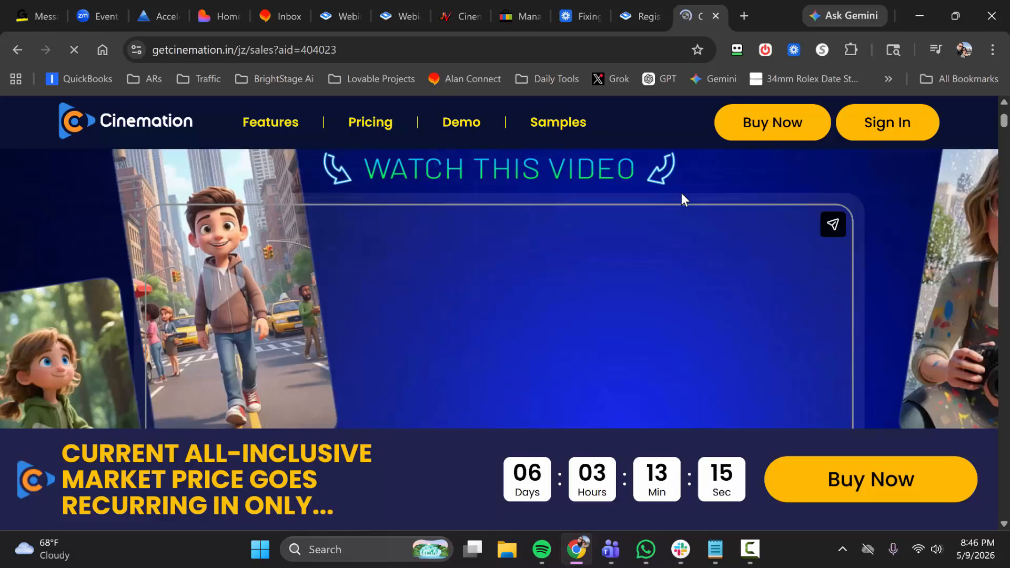
scroll(684, 200, "down", 10)
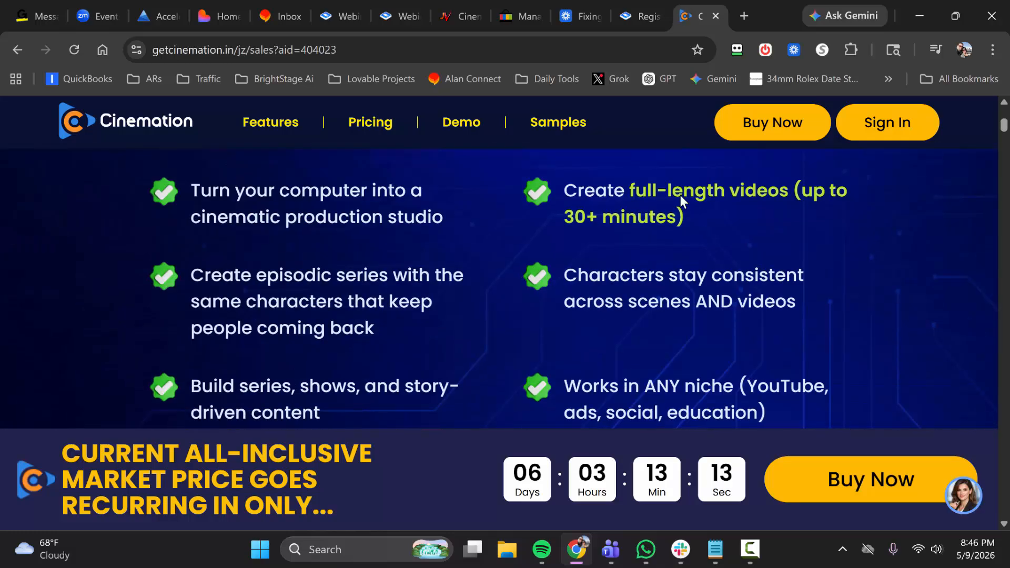
scroll(645, 269, "down", 9)
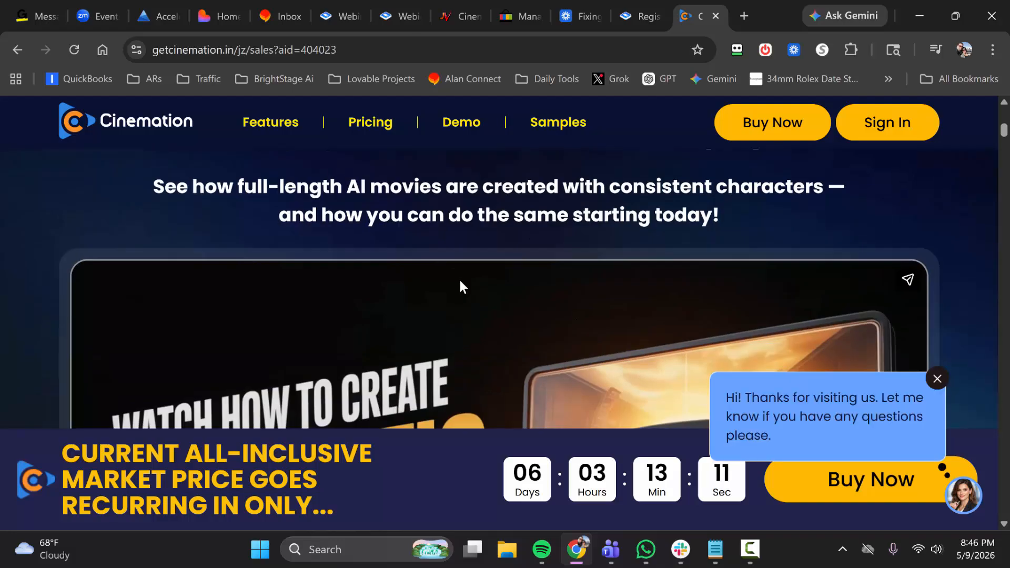
scroll(467, 267, "up", 10)
scroll(488, 265, "up", 12)
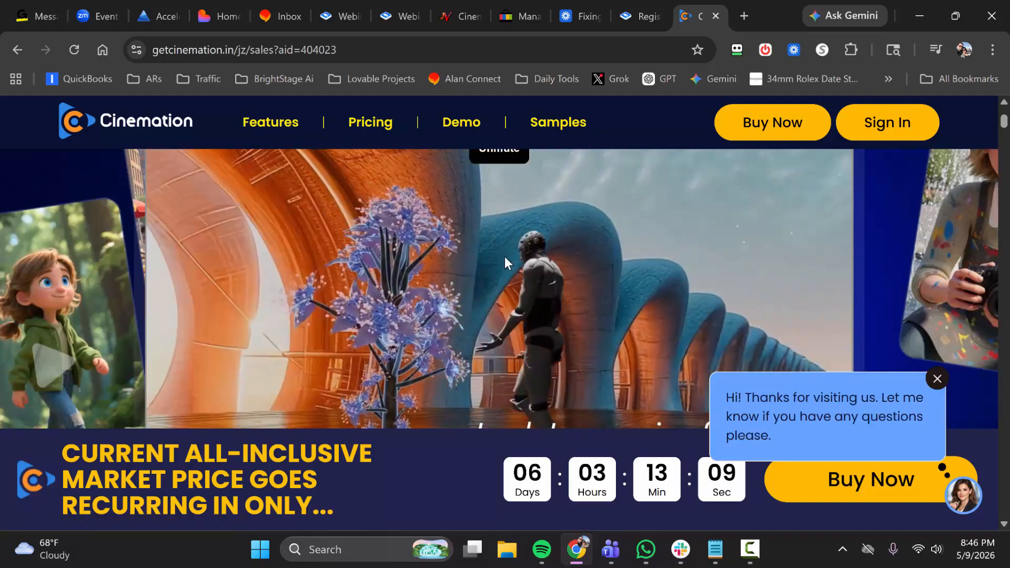
scroll(611, 205, "up", 5)
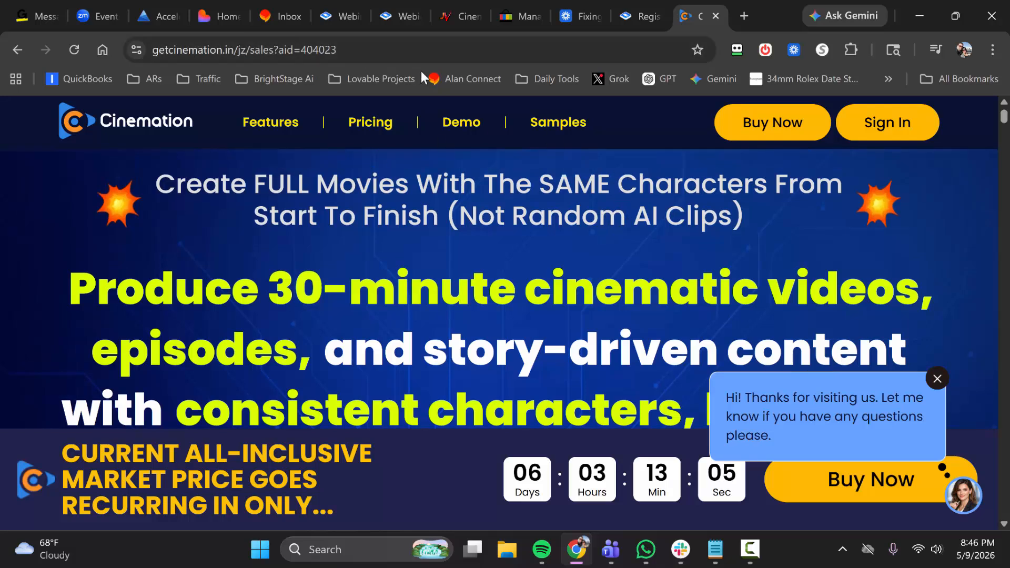
Copy the affiliate ID parameter, including its question mark, from the end of the sales page address.
left_click_drag(273, 49, 351, 49)
key("ctrl+c")
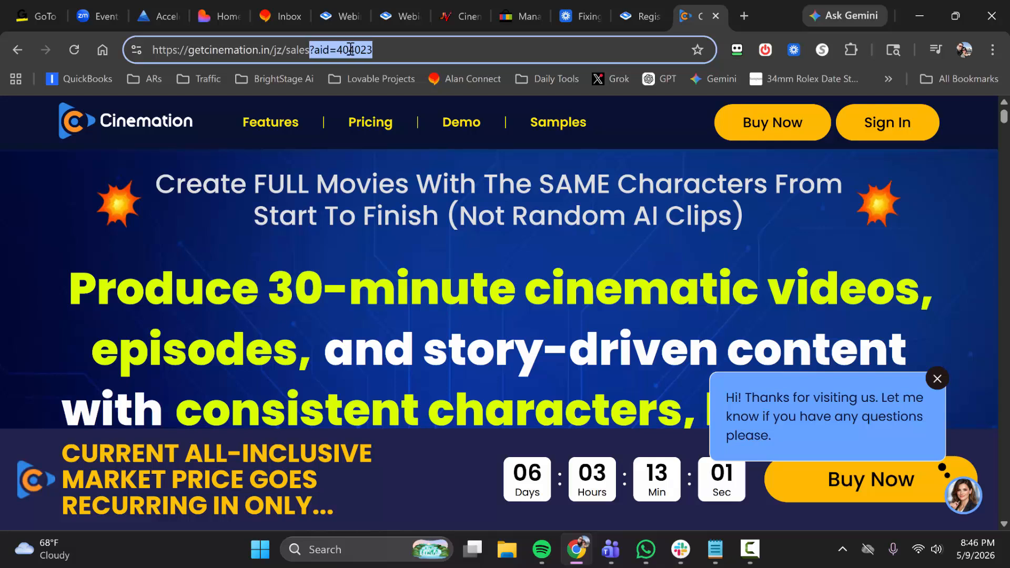
right_click(349, 48)
left_click(394, 175)
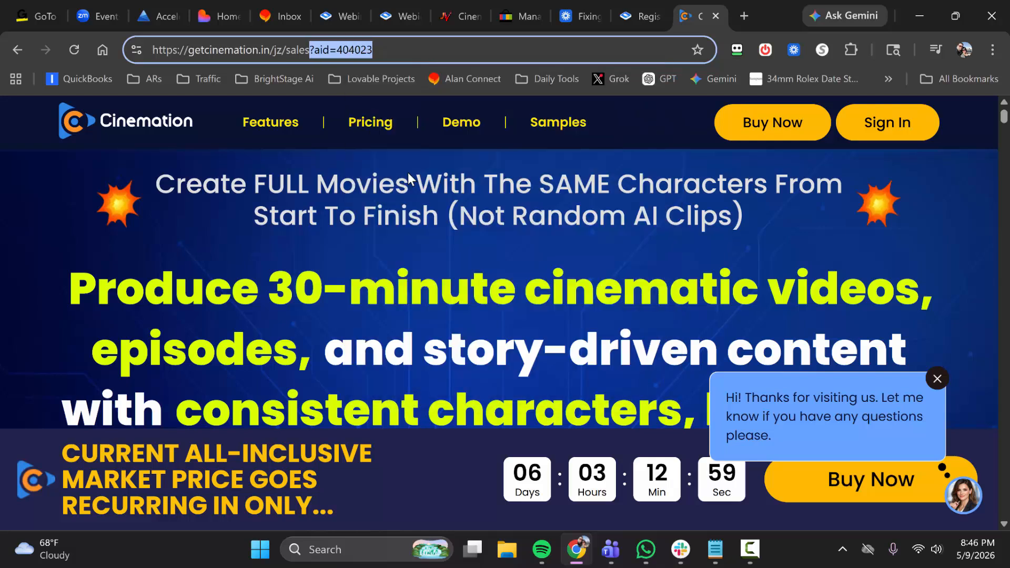
Go to the sales page's pricing section and open the checkout for the $242.05 Cinemation All-Inclusive offer.
left_click(770, 122)
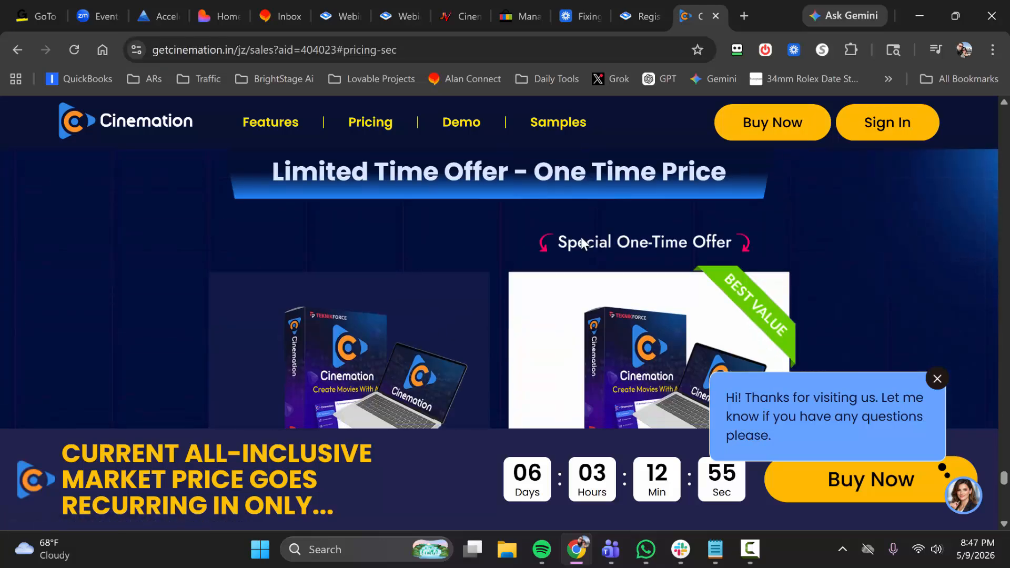
scroll(361, 182, "down", 5)
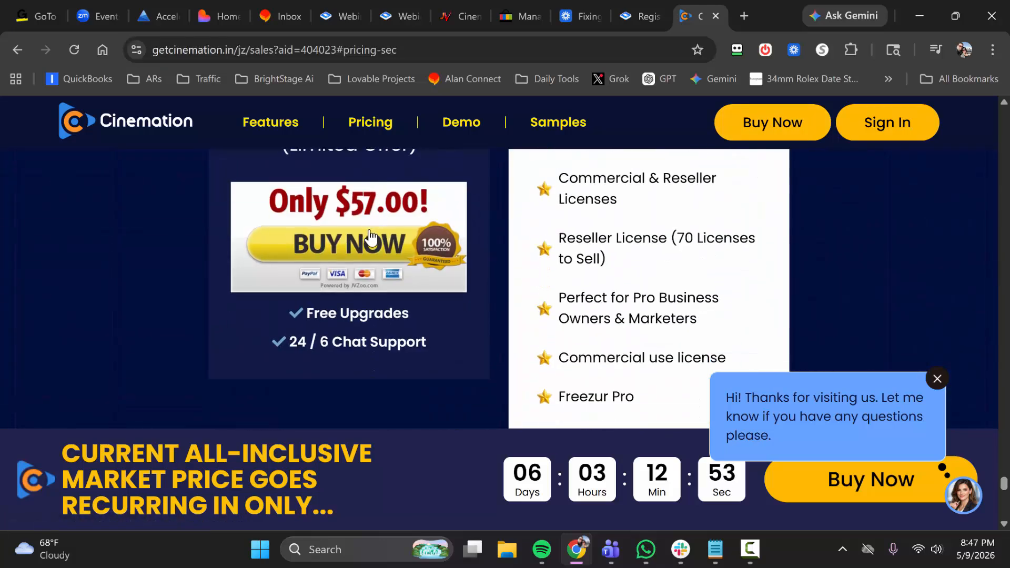
scroll(585, 233, "down", 8)
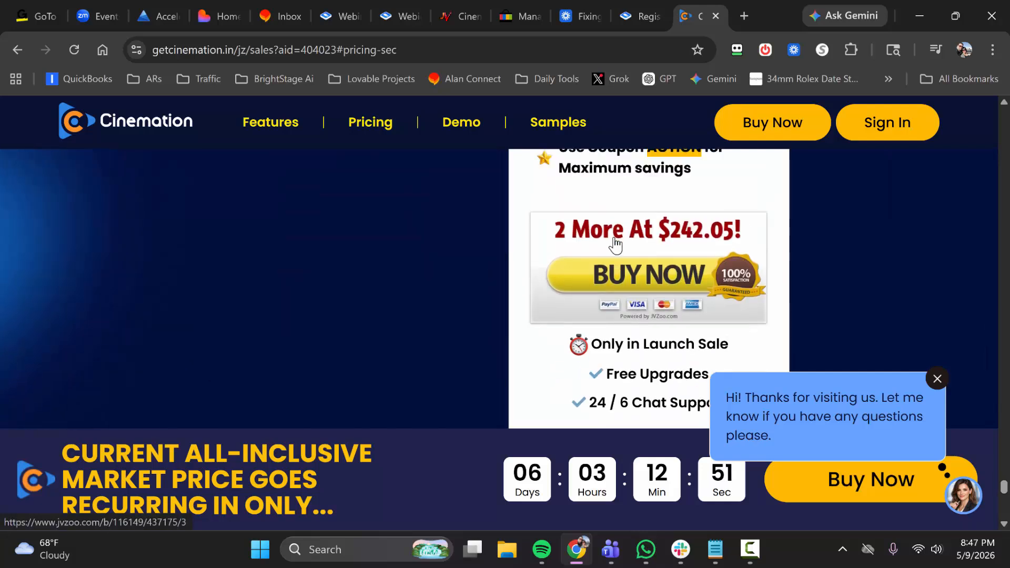
scroll(608, 275, "up", 1)
left_click(613, 309)
Append the copied affiliate ID parameter to the JVZoo checkout address, put the full link on the clipboard, and load it.
left_click(331, 48)
left_click(390, 49)
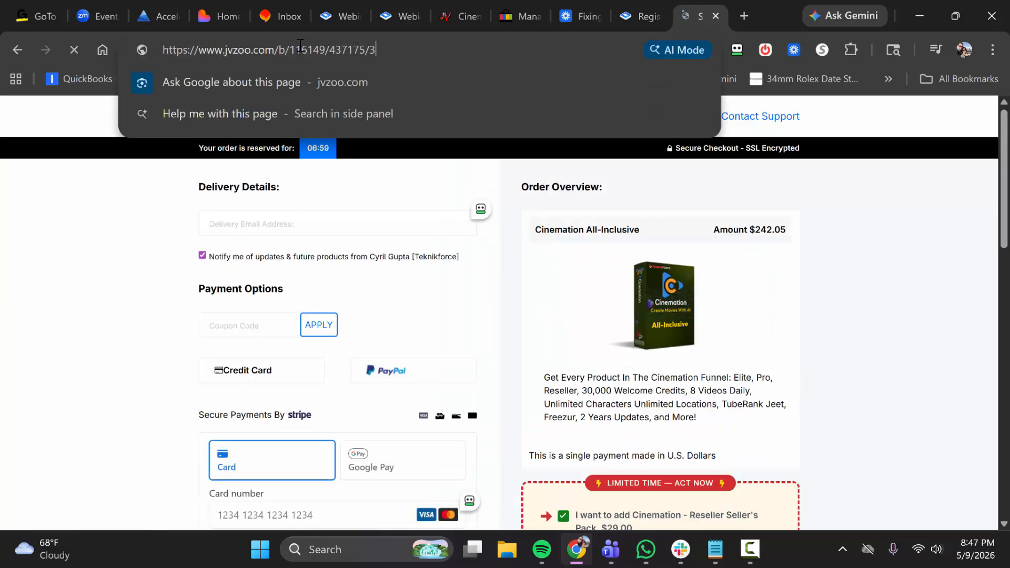
right_click(390, 49)
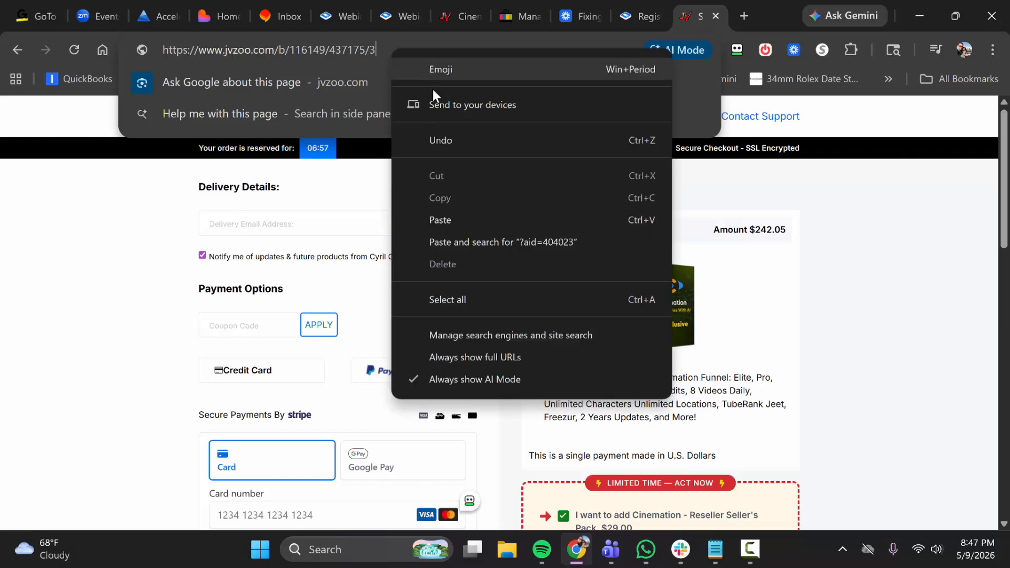
left_click(457, 219)
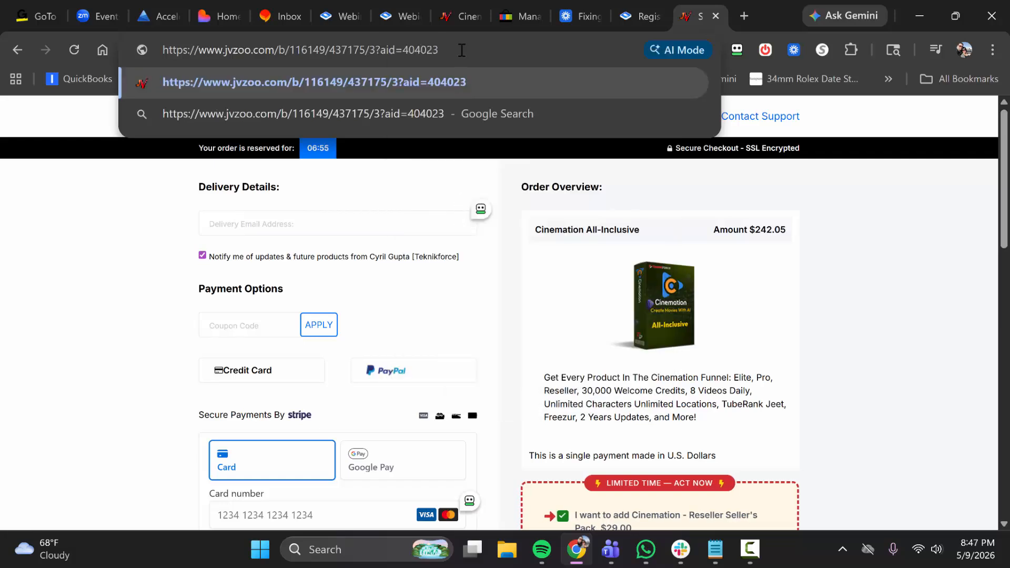
left_click_drag(439, 50, 165, 51)
key("ctrl+x")
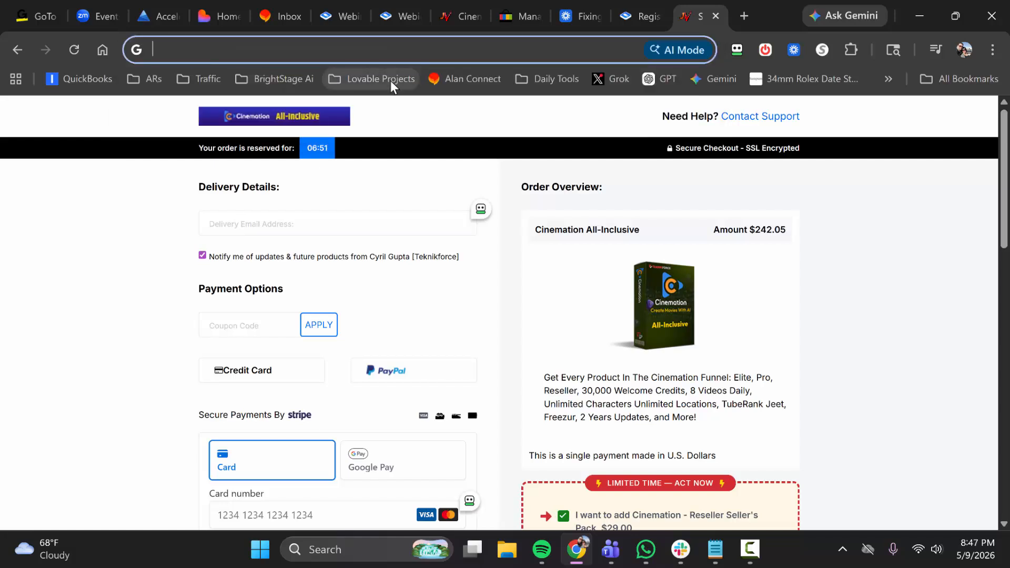
key("ctrl+v")
key("Return")
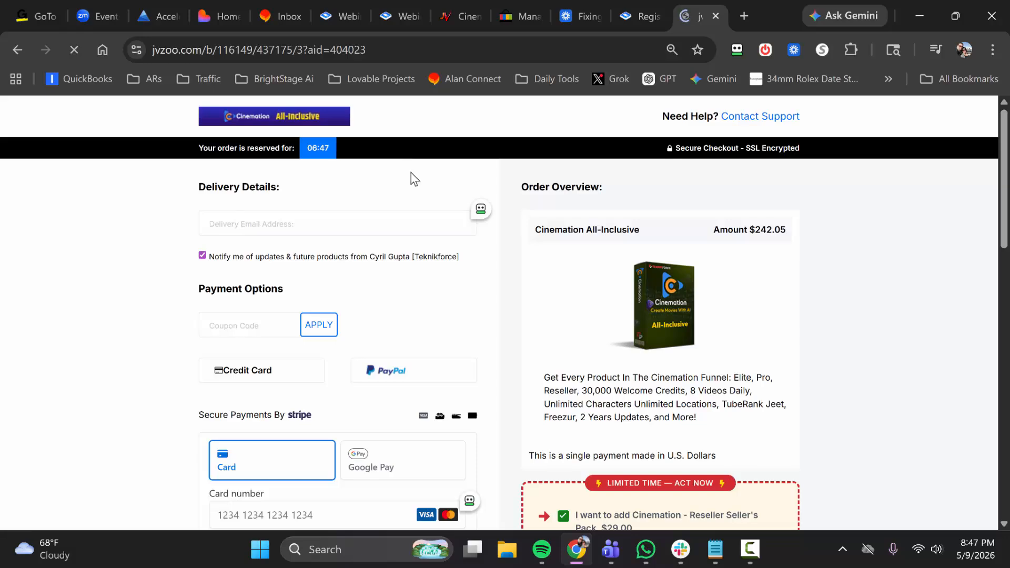
Check the referring affiliate named in the checkout page's Terms of sale.
scroll(415, 206, "down", 10)
scroll(407, 204, "down", 4)
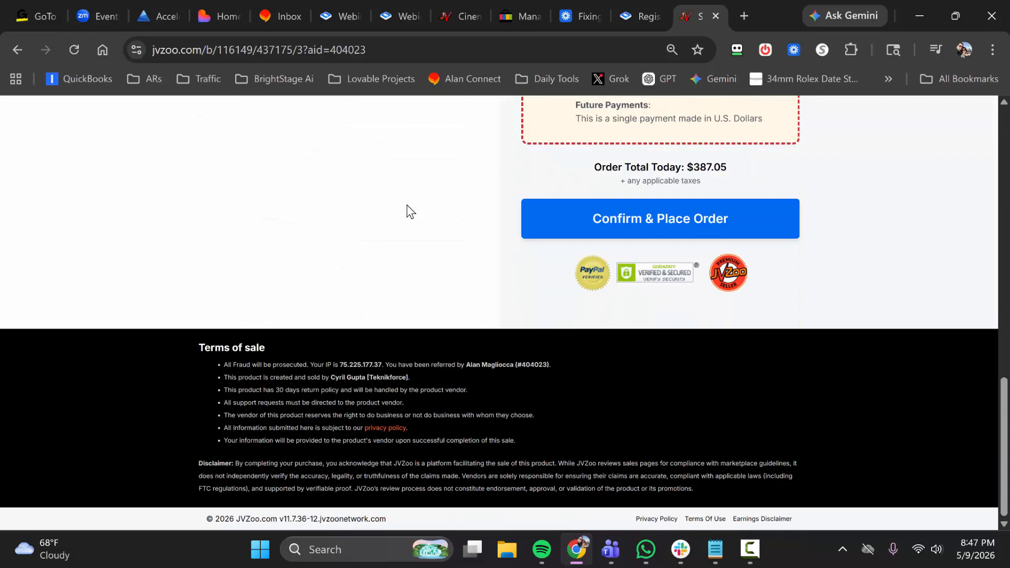
left_click_drag(467, 364, 547, 364)
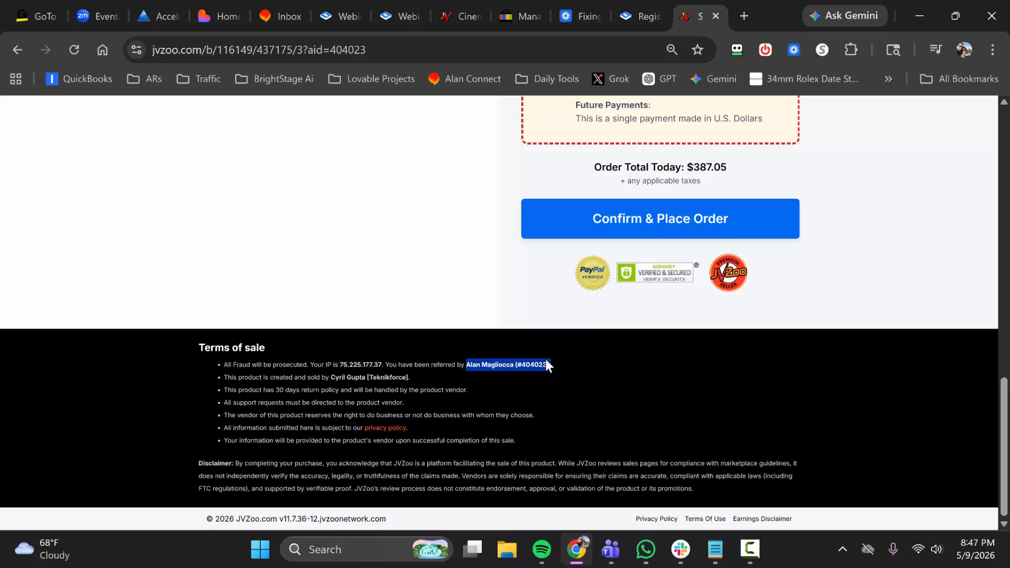
left_click(470, 296)
scroll(470, 295, "up", 15)
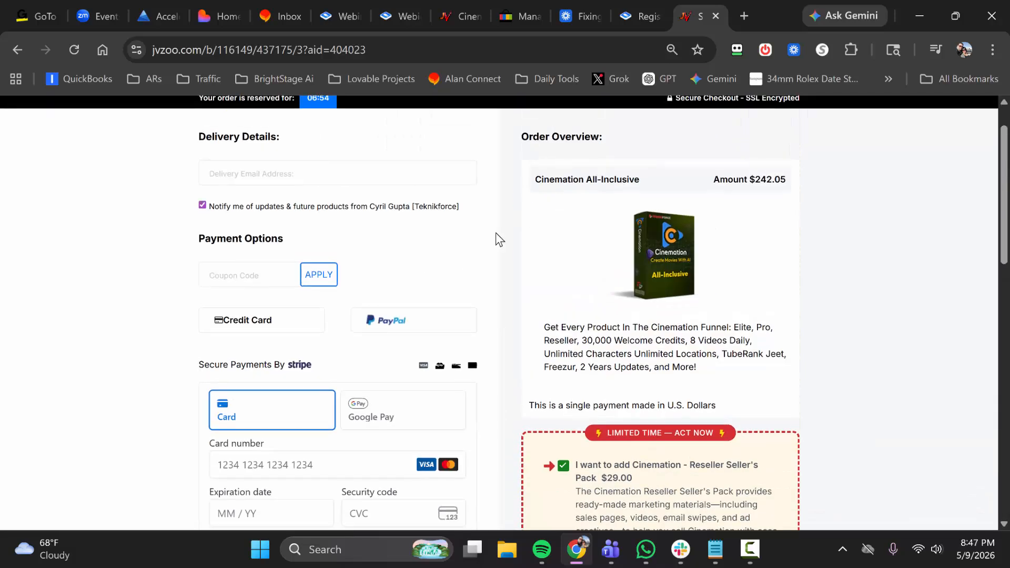
Return to the webinar's CTA offer, set its Button URL to the JVZoo checkout link with the affiliate ID, and save it.
left_click(403, 21)
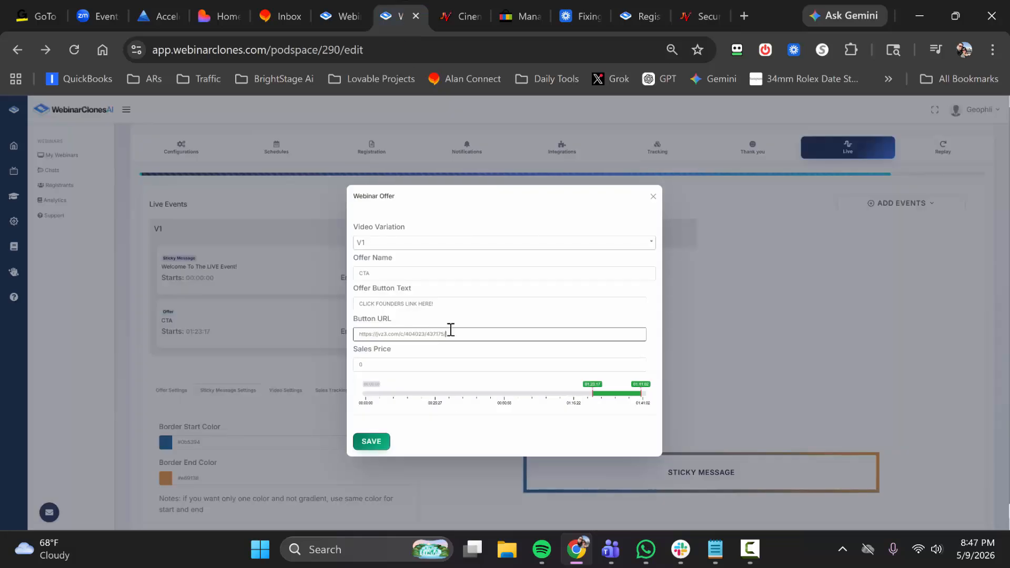
left_click_drag(446, 333, 352, 346)
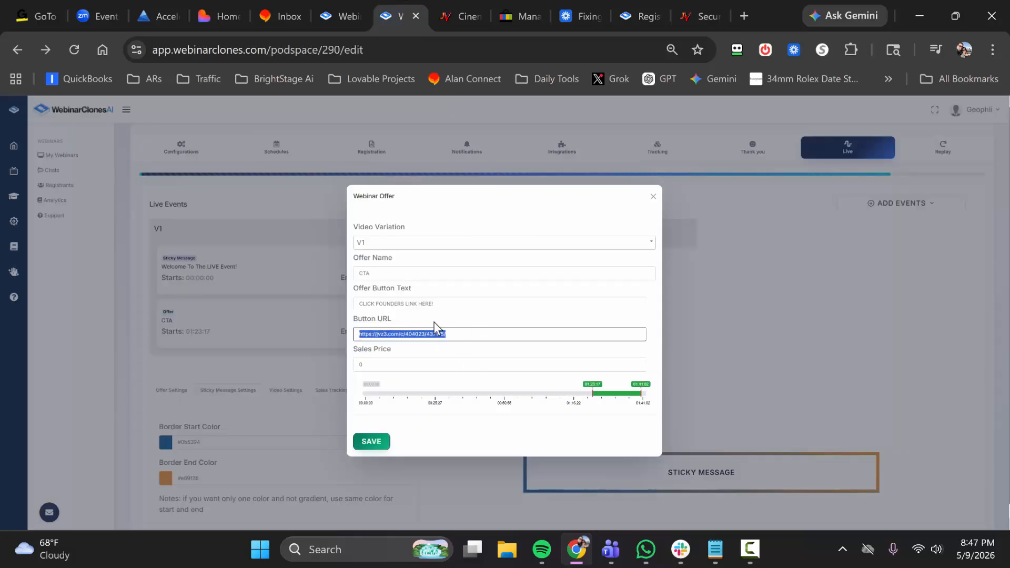
key("ctrl+v")
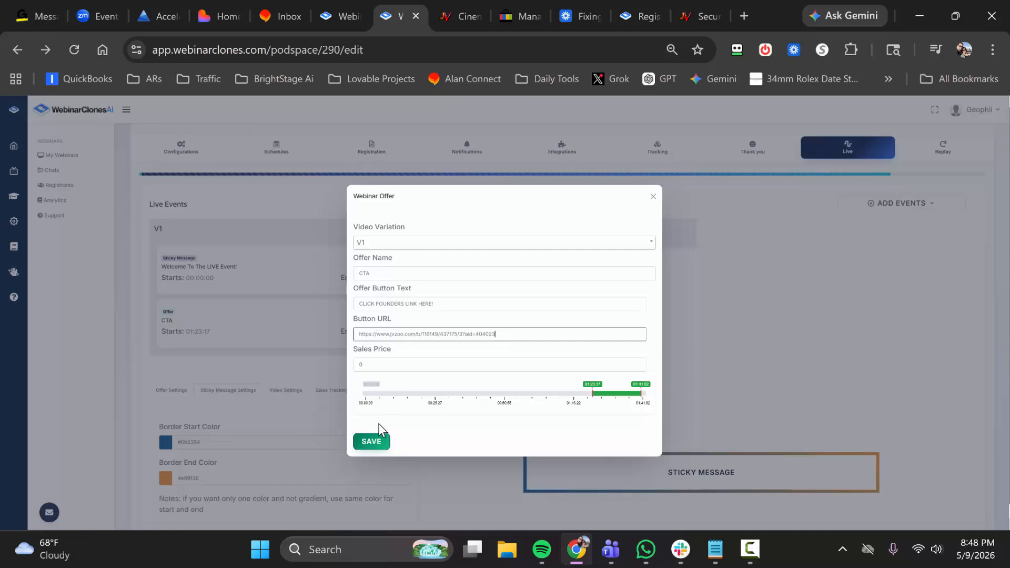
left_click(374, 443)
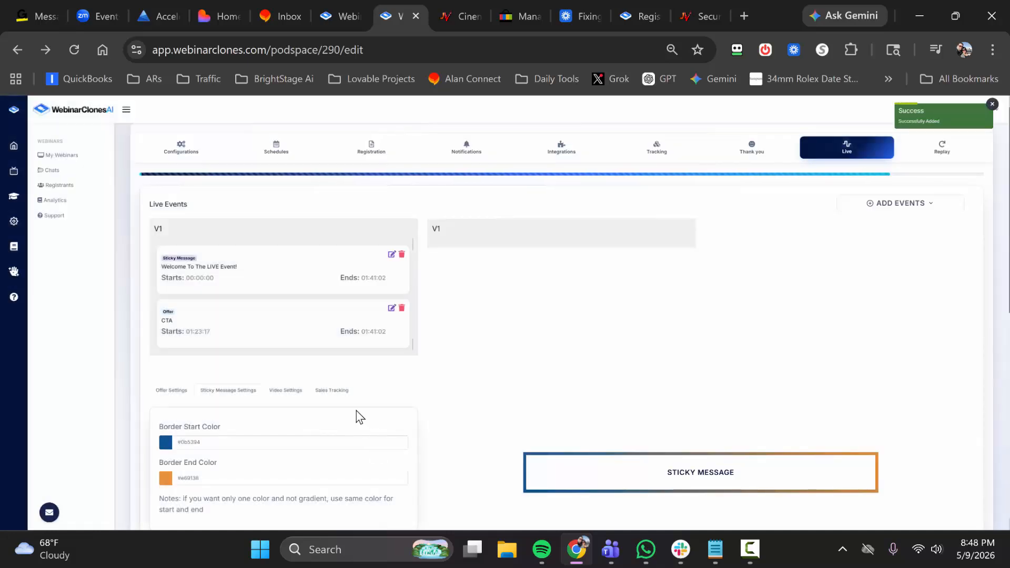
Set the sticky message's border start color to blue #2986cc and its border end color to yellow #ffd966.
scroll(340, 389, "down", 1)
left_click(283, 362)
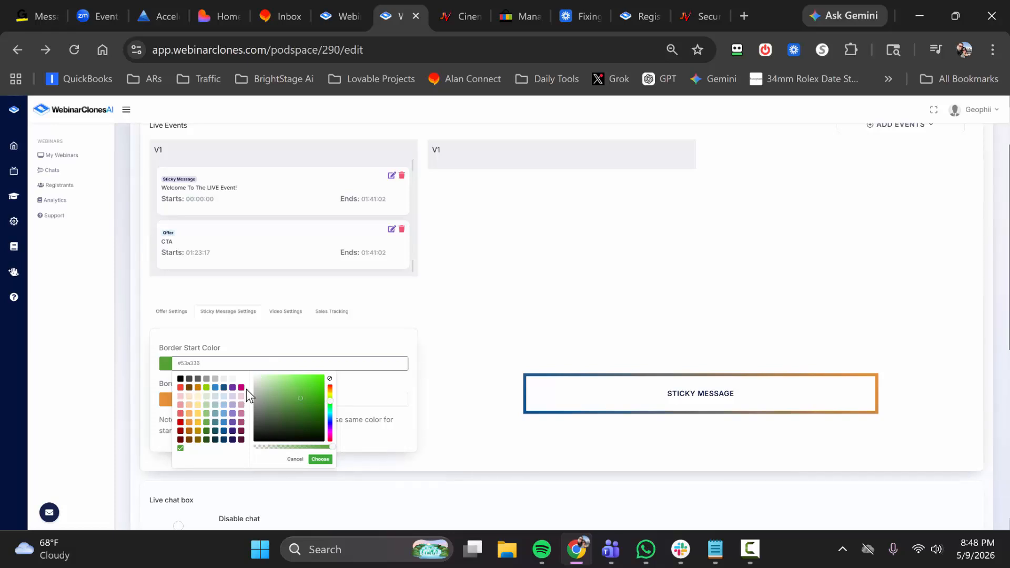
left_click(216, 388)
left_click(319, 460)
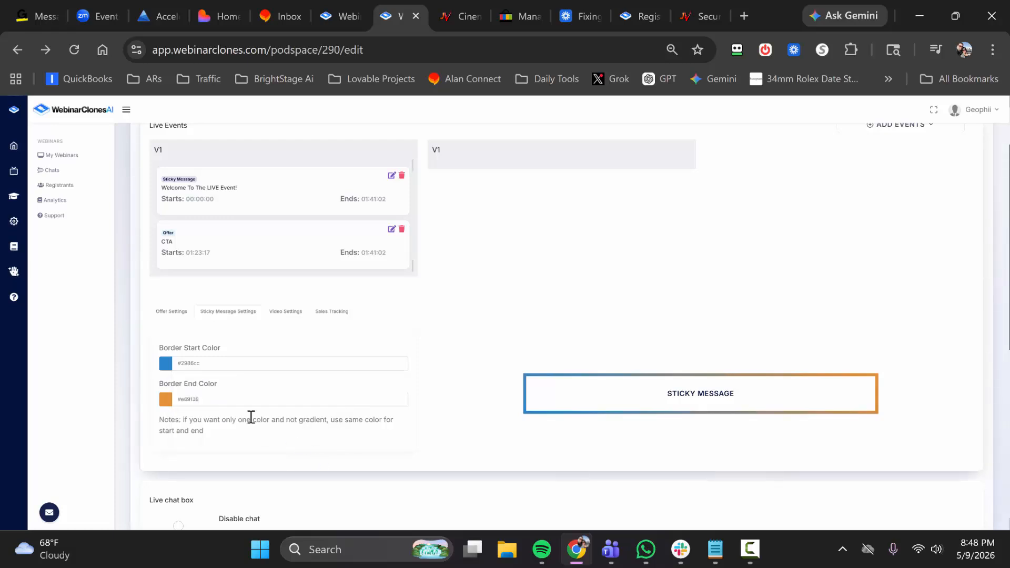
left_click(228, 399)
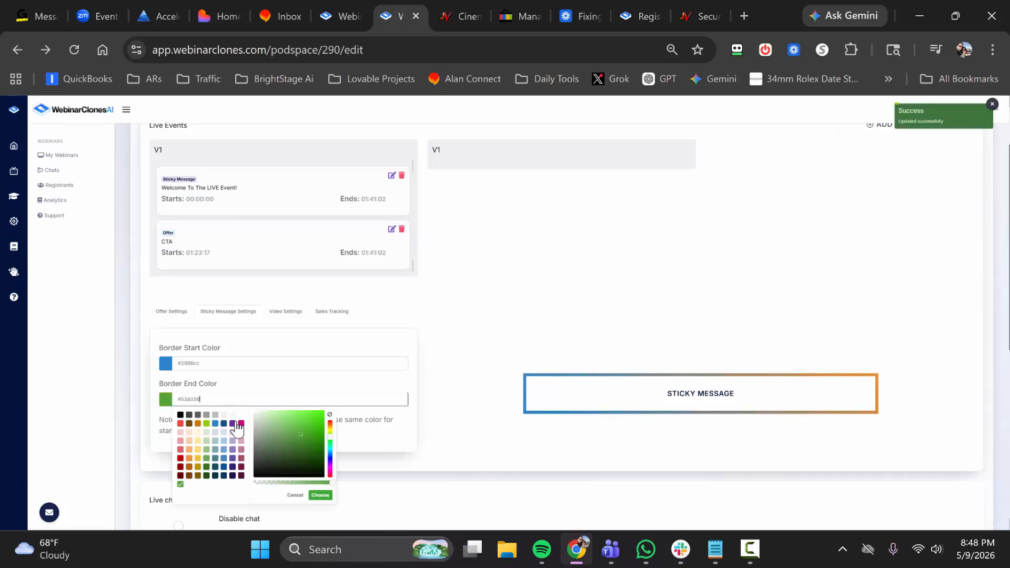
left_click(198, 449)
left_click(320, 495)
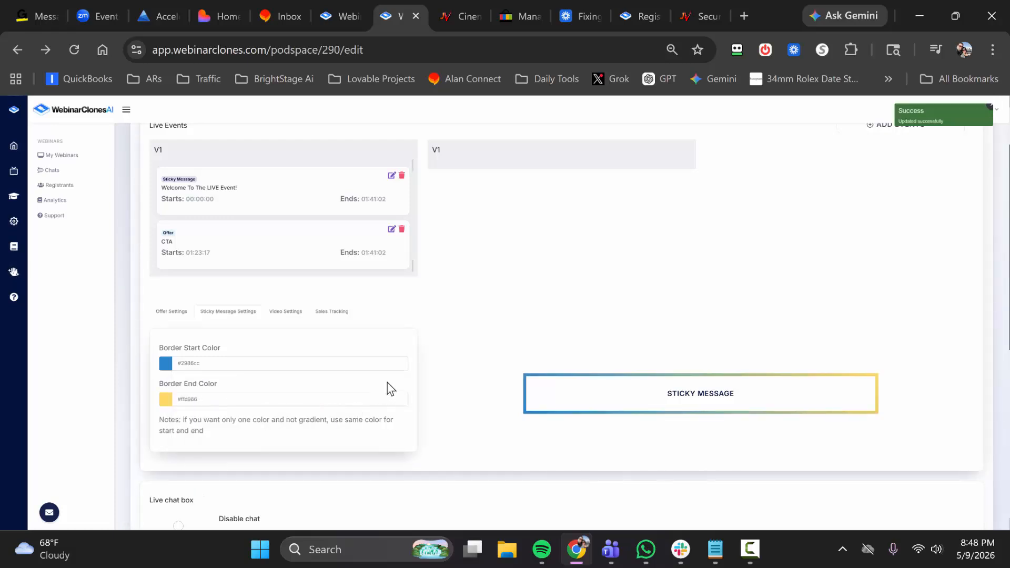
Set the sticky message's border end color to magenta #c90076 and its border start color to purple #6a329f.
scroll(387, 383, "down", 1)
left_click(258, 320)
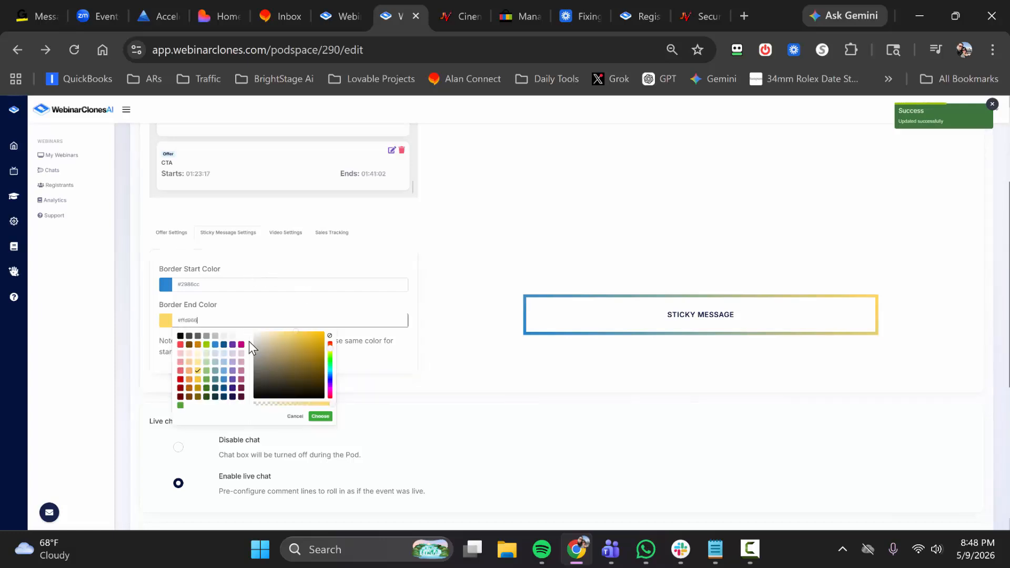
left_click(240, 345)
left_click(231, 285)
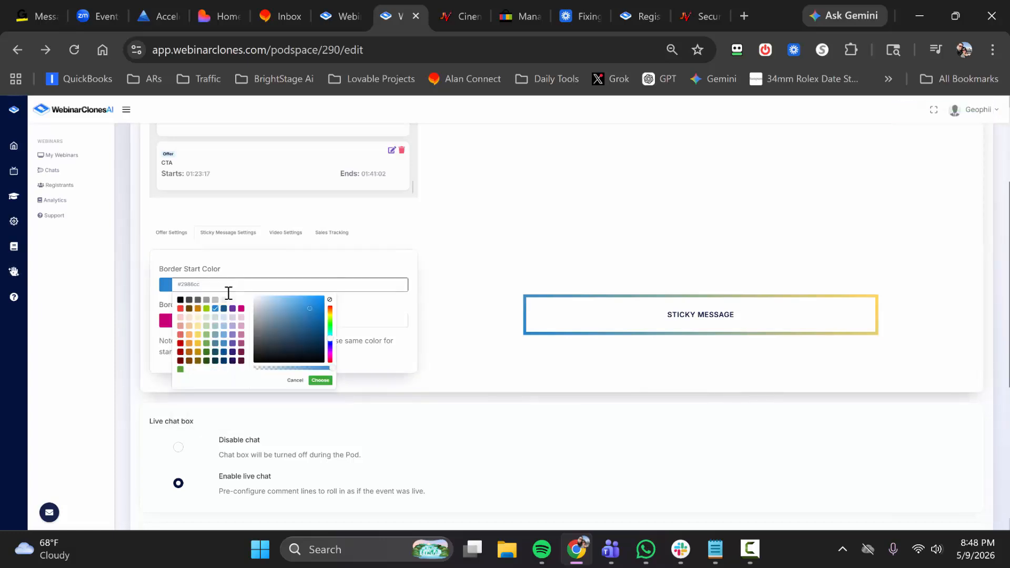
left_click(232, 309)
left_click(319, 380)
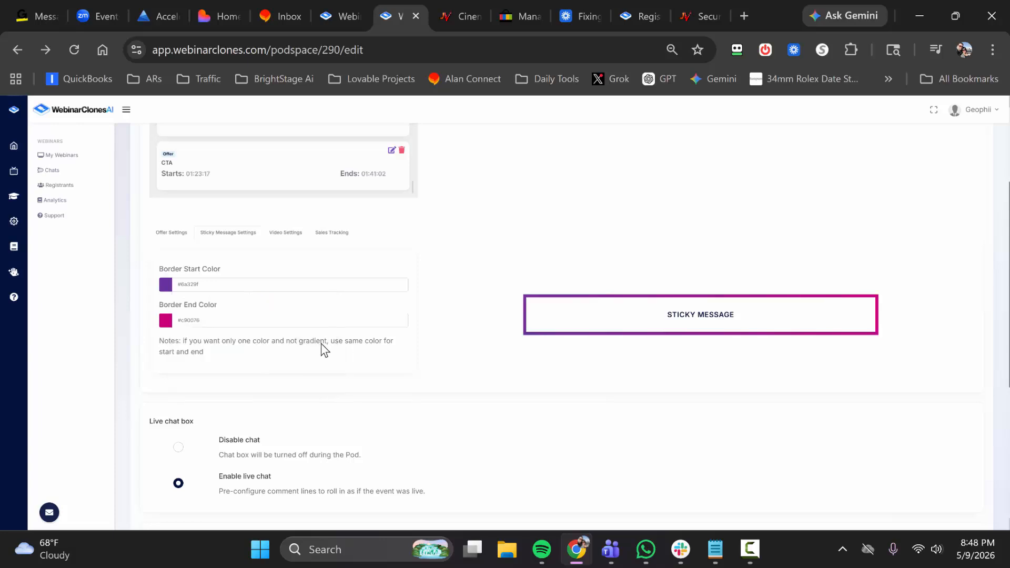
left_click(337, 320)
left_click(525, 352)
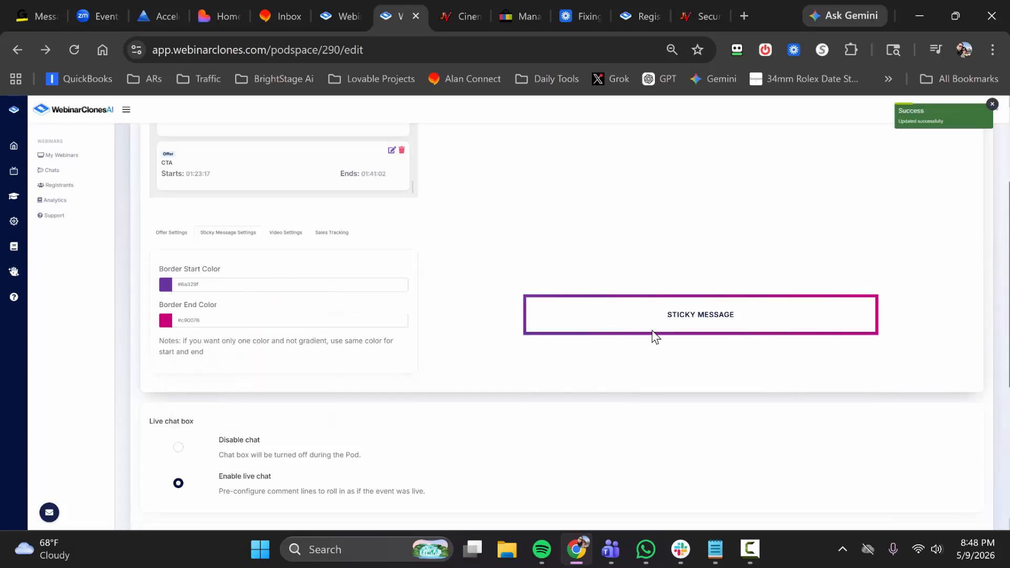
Set the sticky message's border start color to blue #2986cc and its border end color to orange #e69138.
left_click(257, 284)
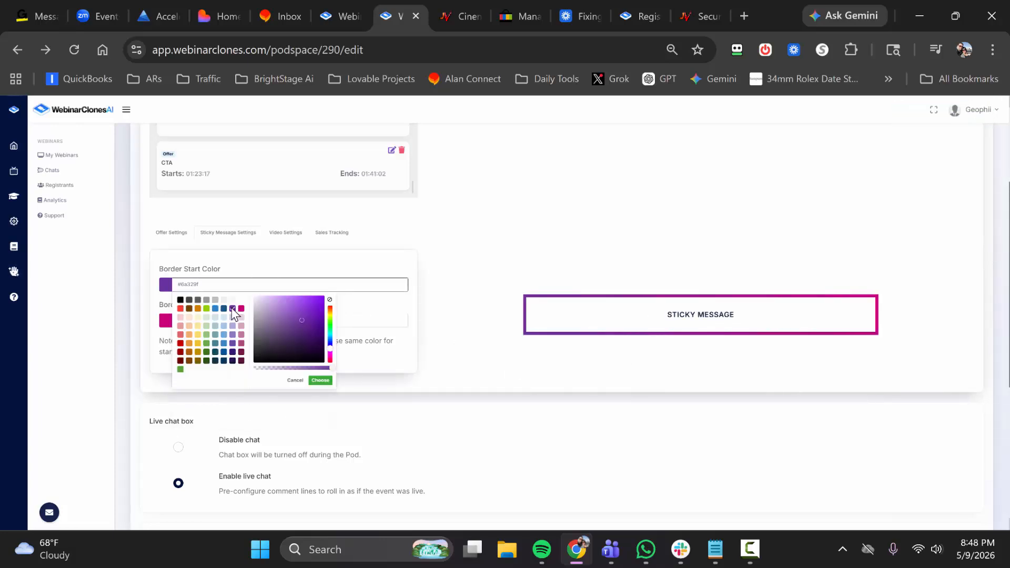
left_click(216, 309)
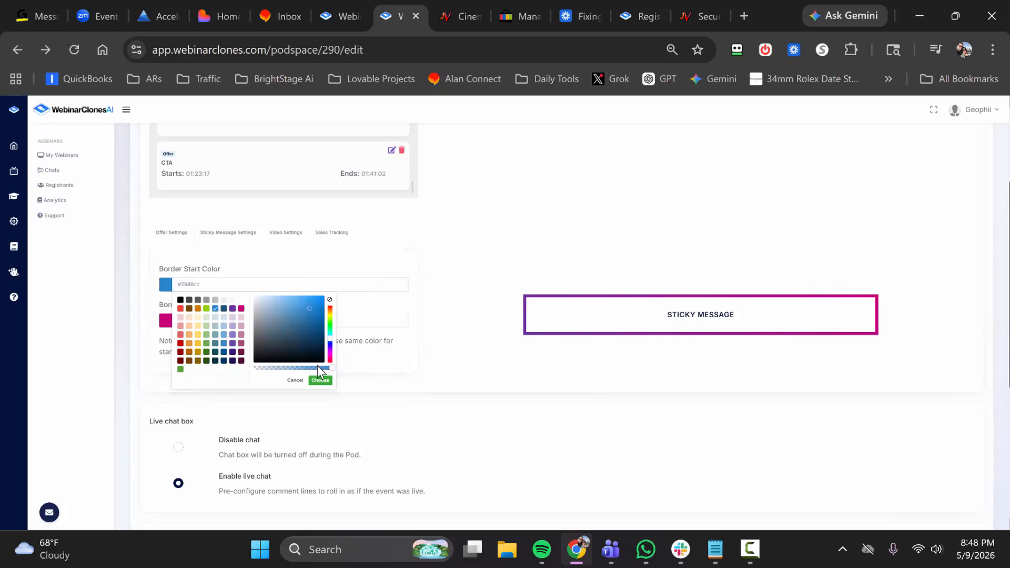
left_click(320, 380)
left_click(280, 317)
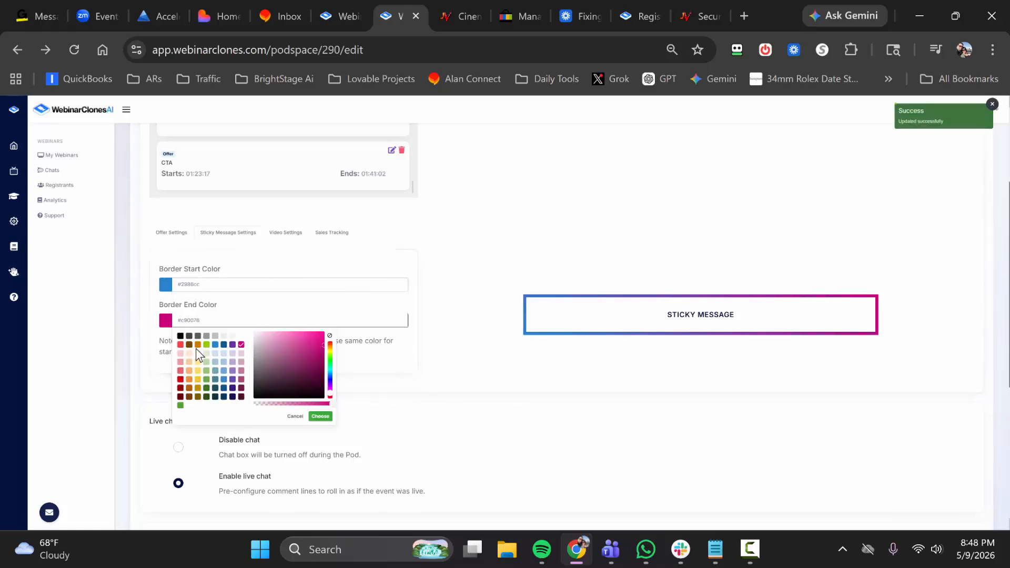
left_click(190, 379)
left_click(320, 416)
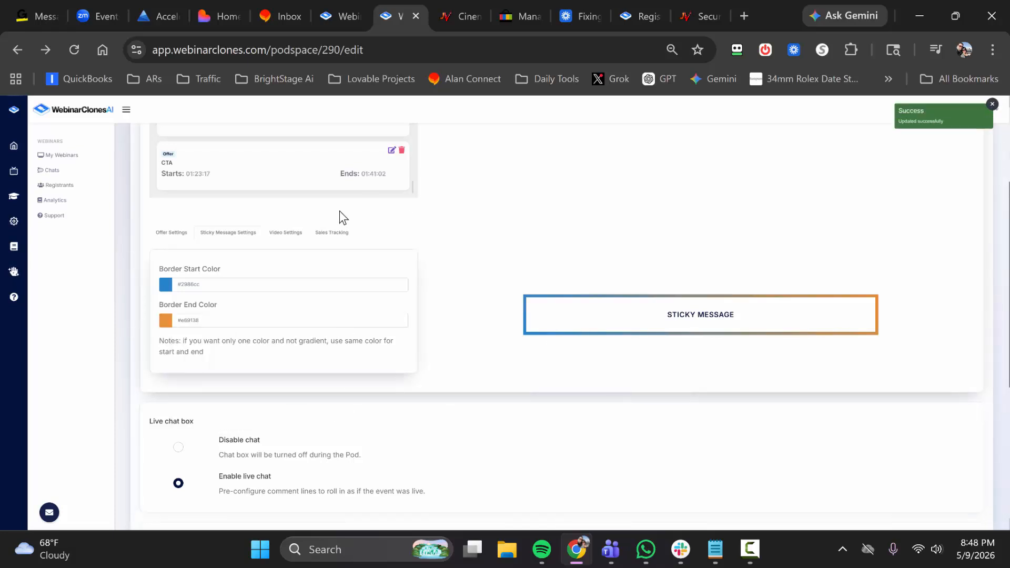
Compare the border colors and previews of the offer button and the sticky message.
left_click(178, 238)
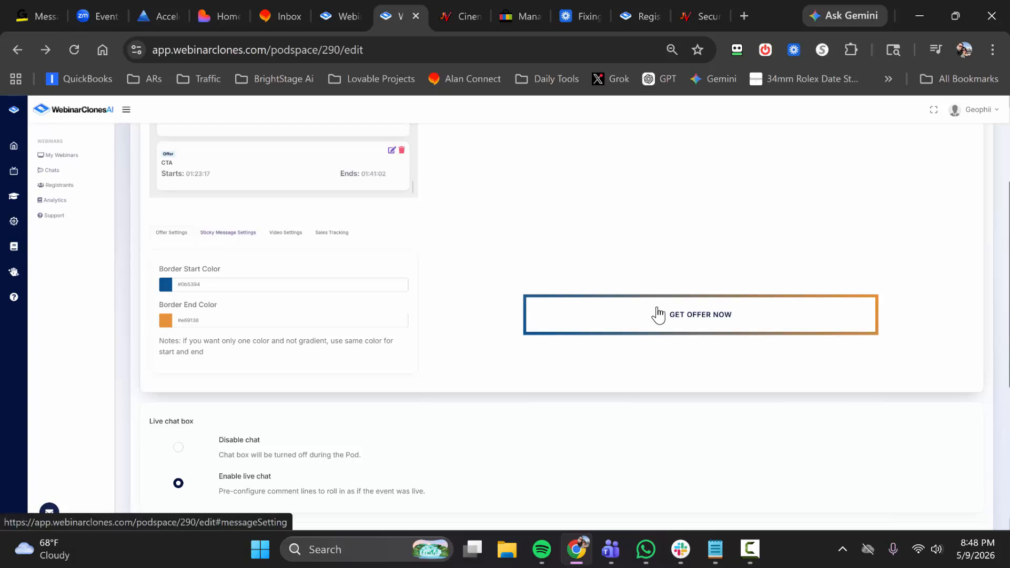
scroll(265, 174, "up", 3)
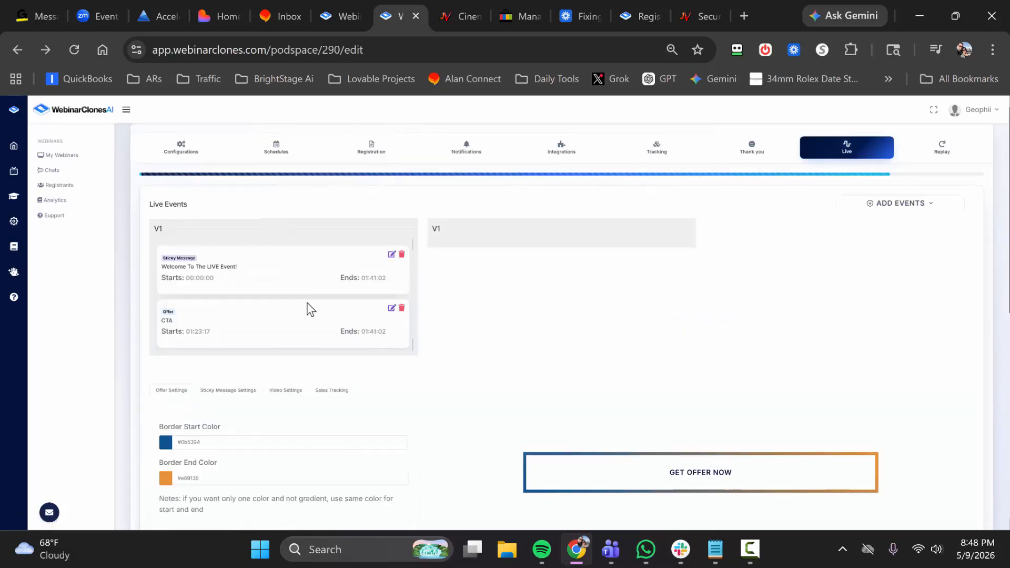
scroll(309, 306, "down", 2)
left_click(232, 313)
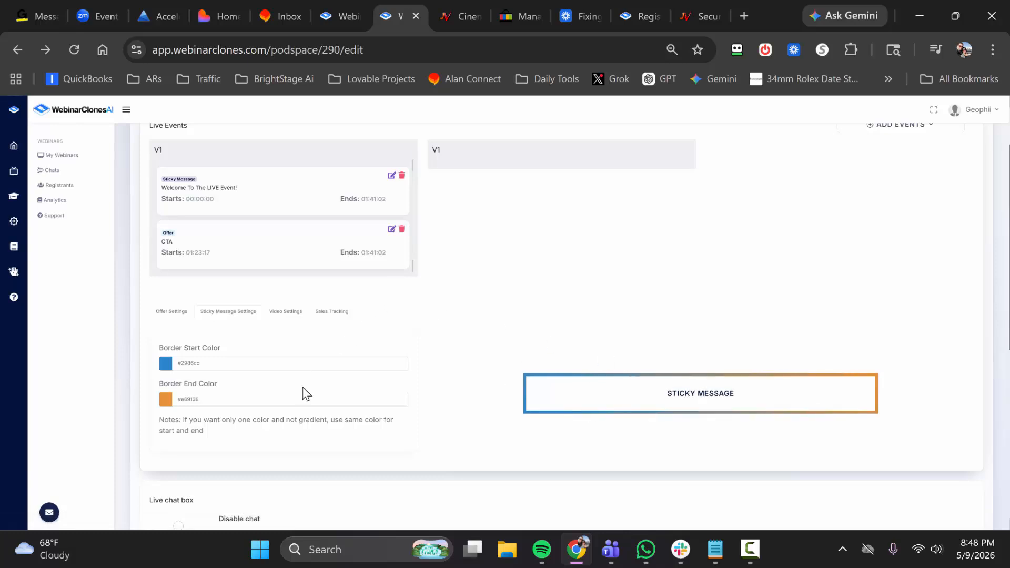
left_click(173, 311)
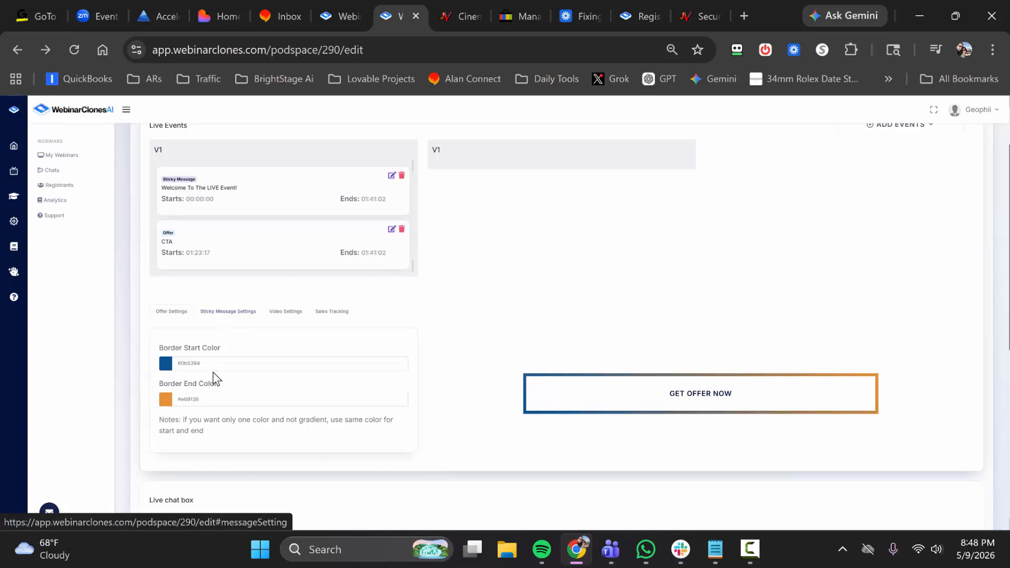
left_click(202, 363)
left_click(232, 313)
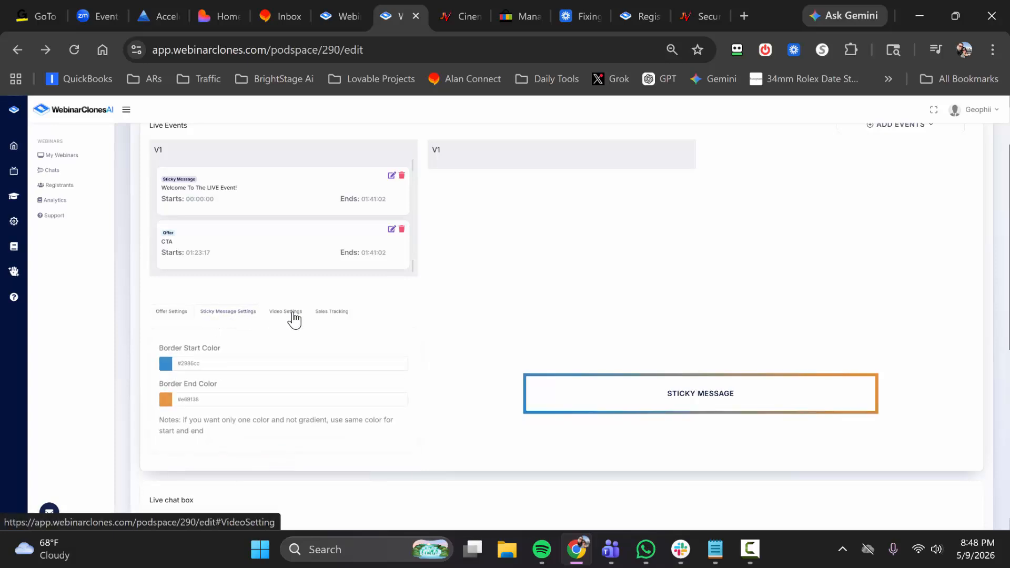
Open the video settings and examine the gradient border around the webinar video preview.
left_click(293, 312)
scroll(458, 254, "down", 3)
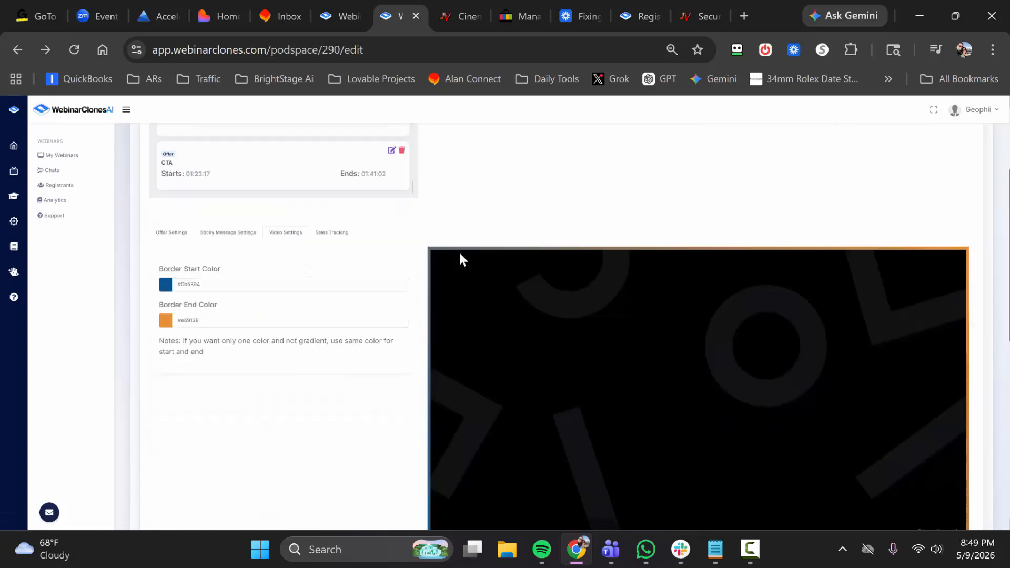
left_click(434, 456)
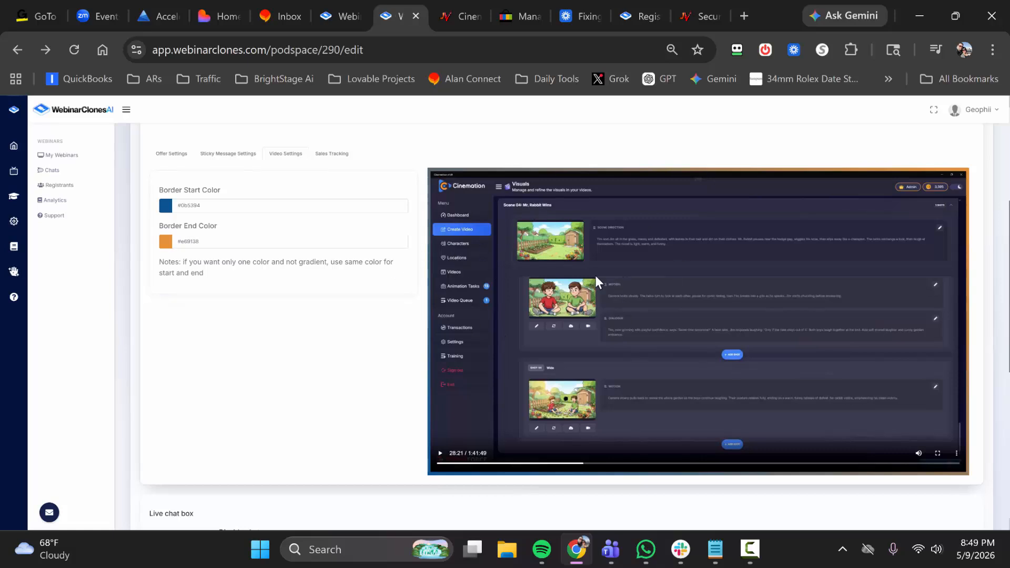
scroll(499, 181, "up", 2)
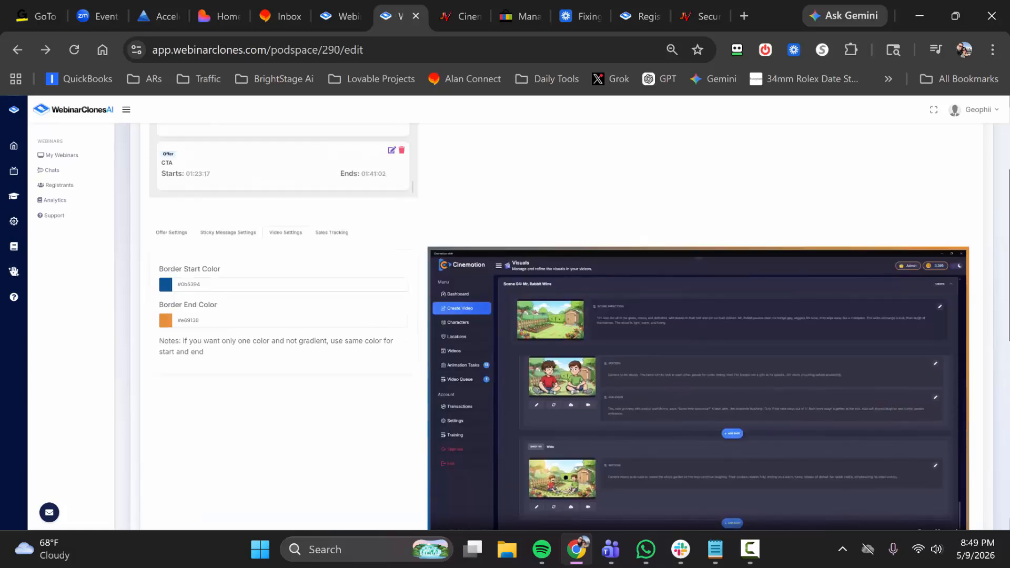
Try purple #6a329f and orange #e69138 as the video's border start color and inspect the preview.
left_click(290, 284)
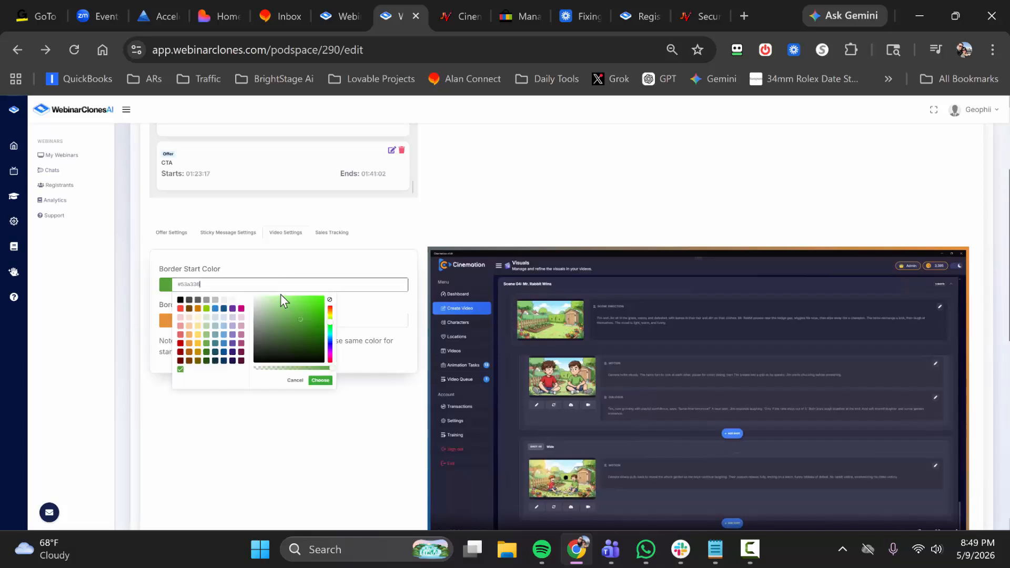
left_click(232, 310)
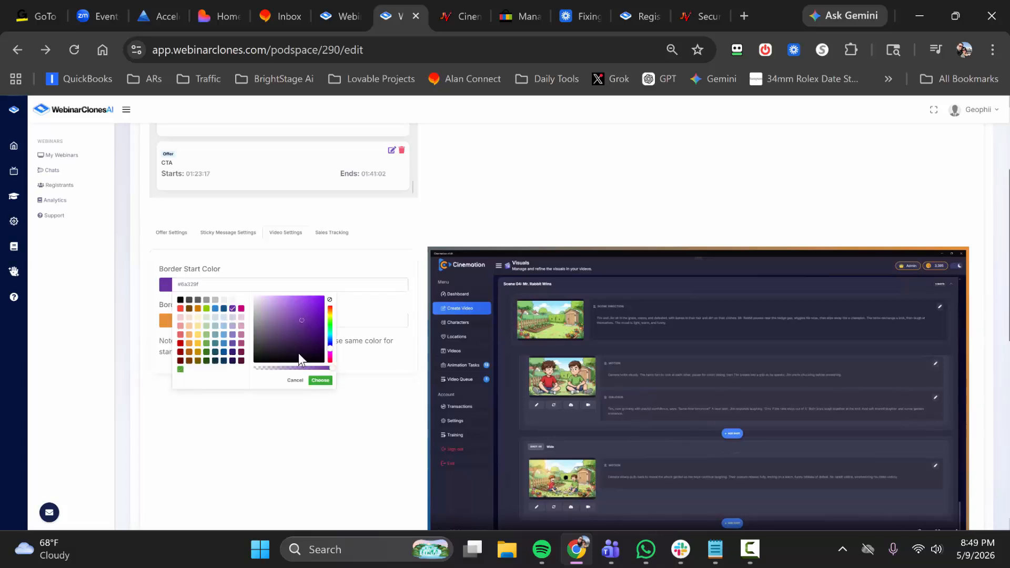
left_click(324, 380)
left_click(246, 286)
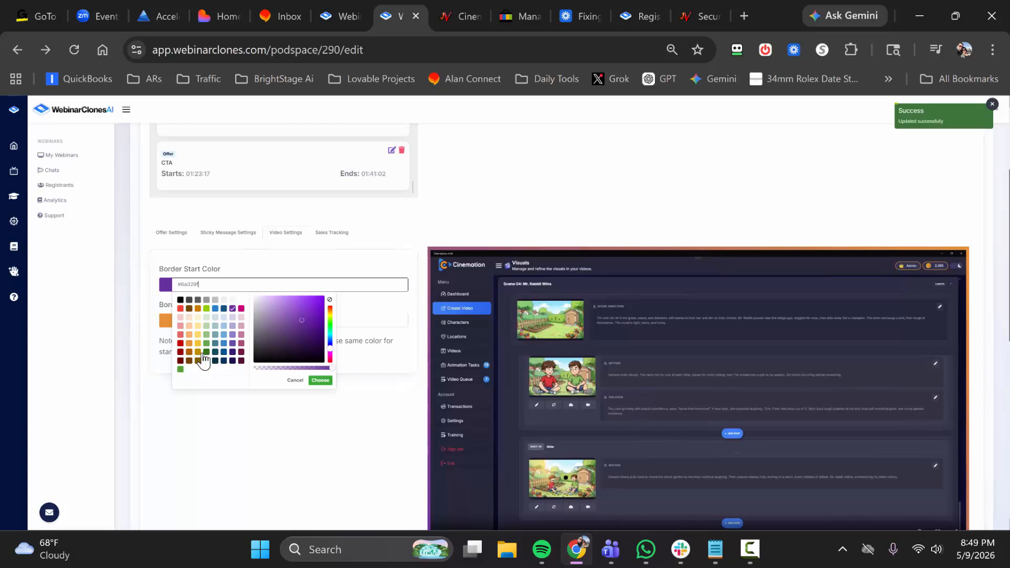
left_click(190, 342)
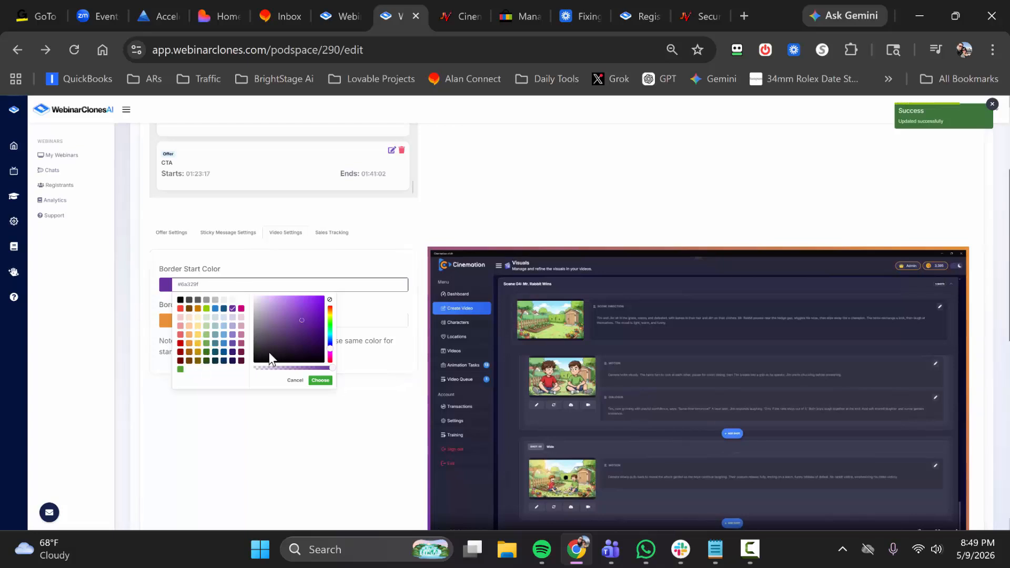
left_click(320, 380)
scroll(685, 321, "down", 2)
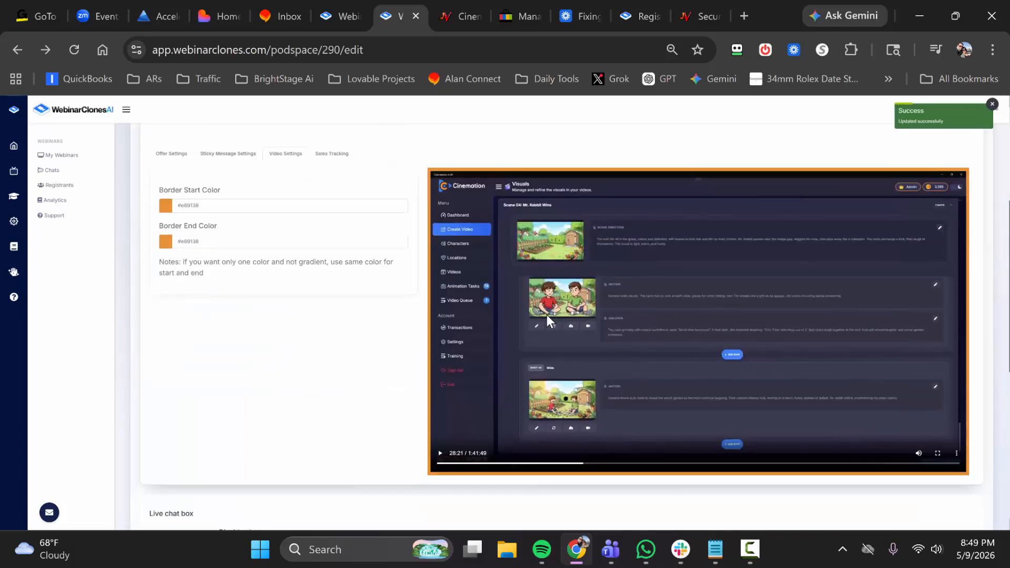
Set the video's border start color to light blue #6fa8dc and its border end color to dark green.
left_click(246, 206)
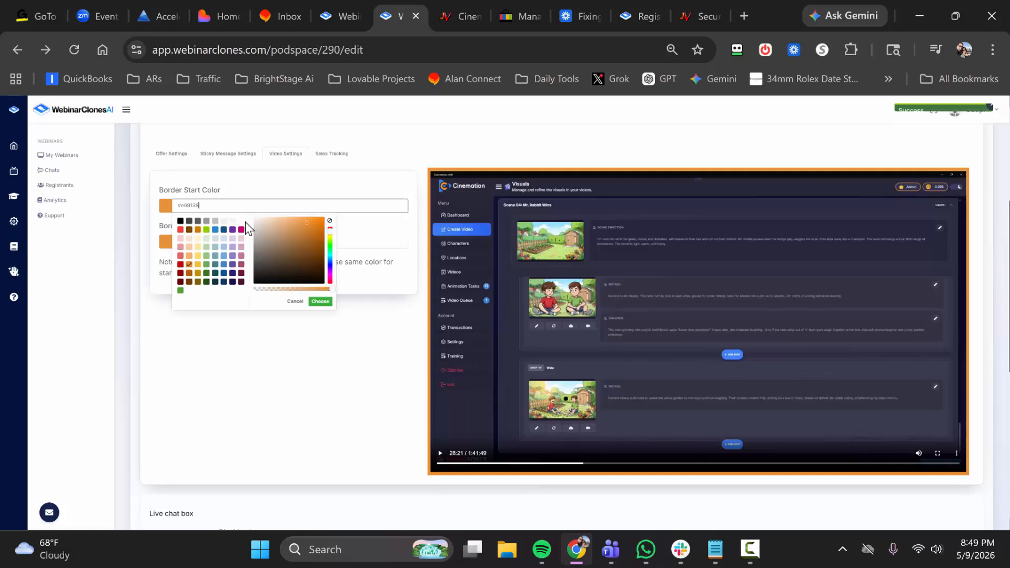
left_click(221, 257)
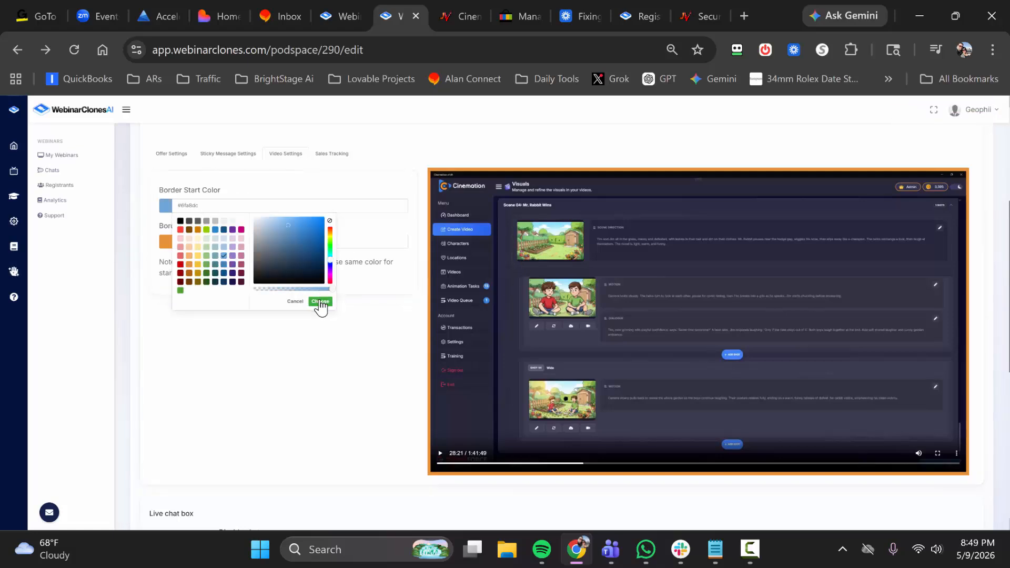
left_click(320, 302)
left_click(305, 243)
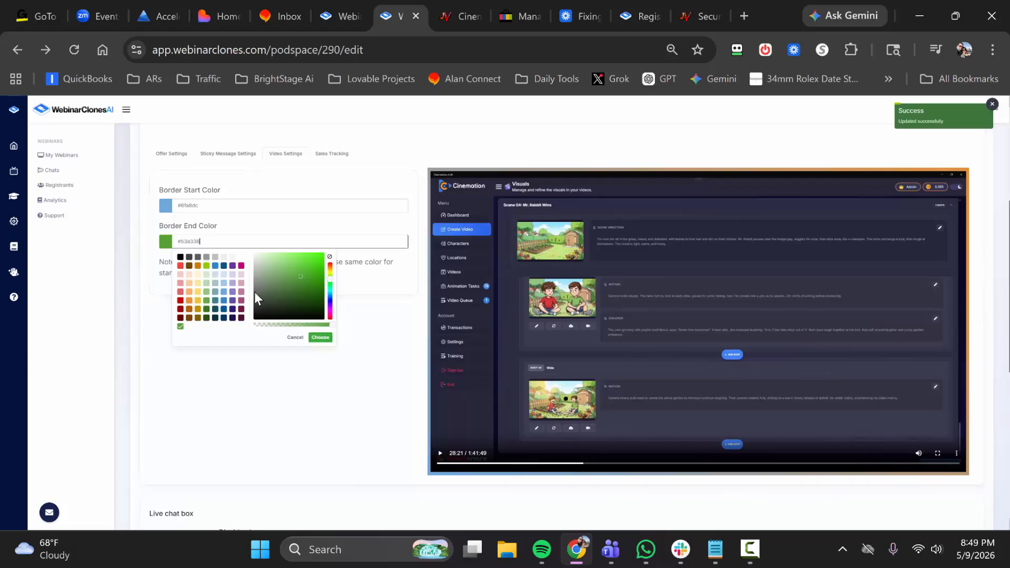
left_click_drag(333, 304, 333, 305)
left_click(319, 338)
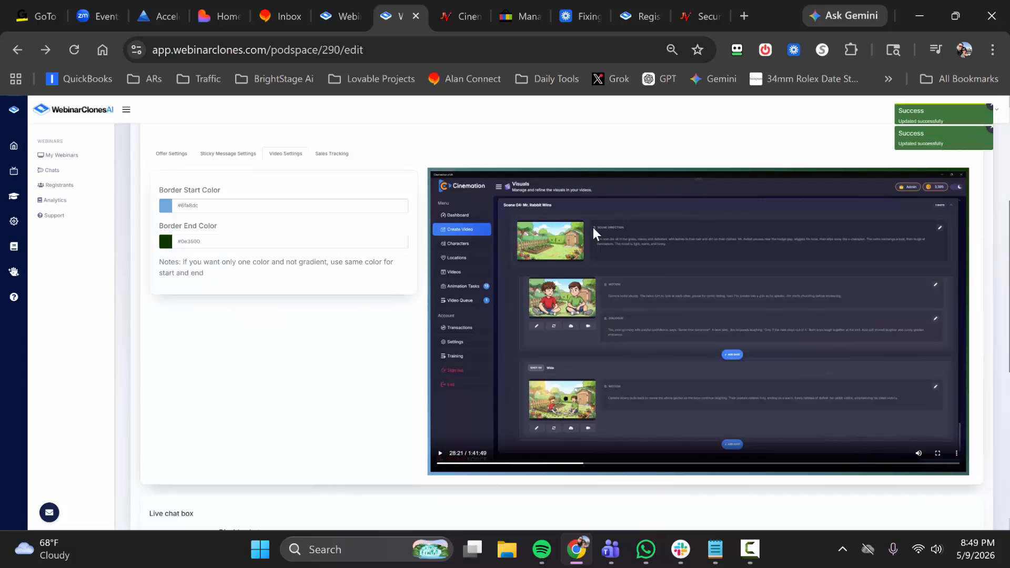
Check the border start colors used for the offer button and the sticky message.
left_click(279, 205)
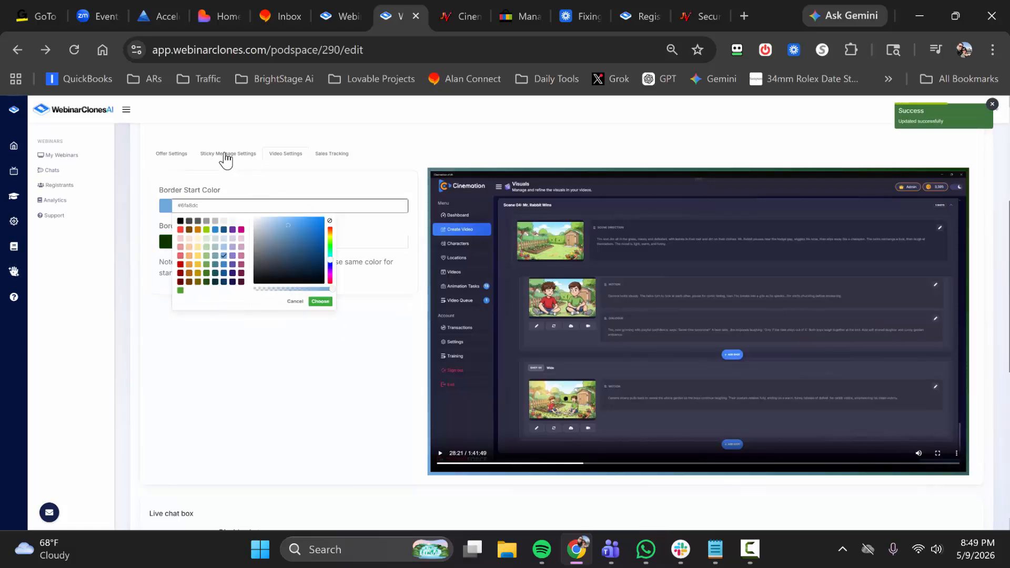
left_click(172, 158)
left_click(227, 205)
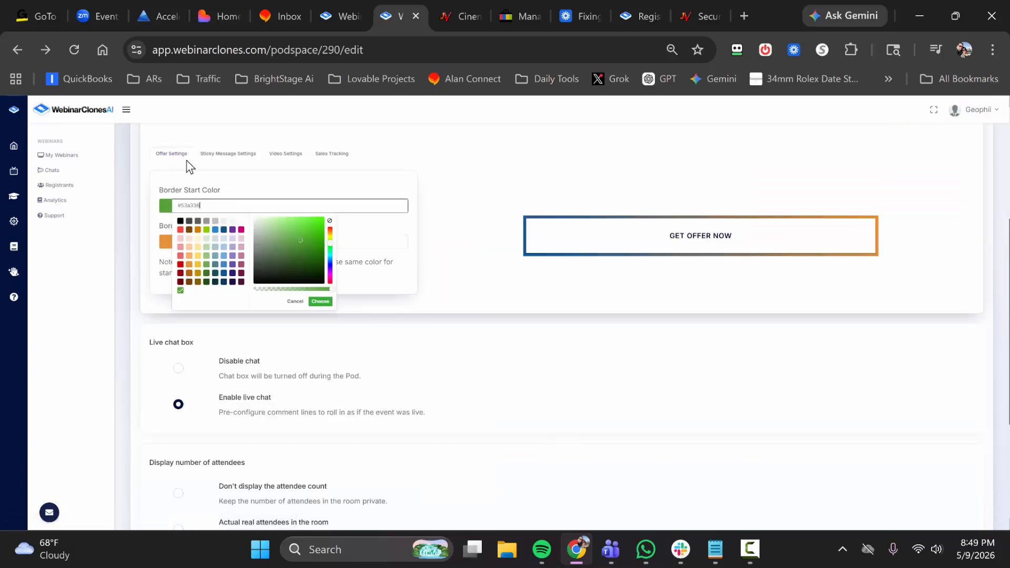
left_click(209, 158)
left_click(233, 204)
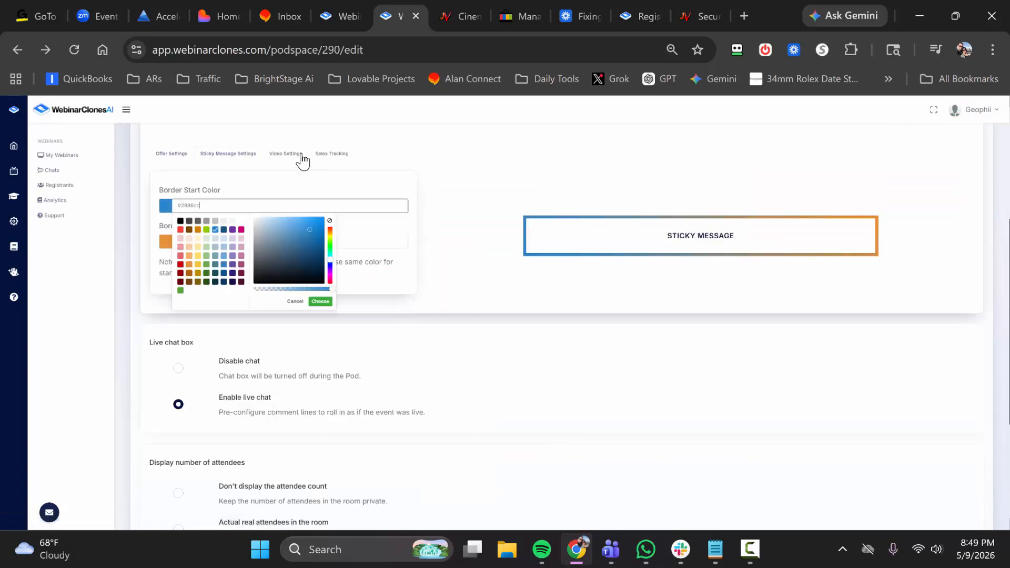
Set the video's border start color to blue #2986cc and its border end color to orange #e69138.
left_click(281, 156)
left_click(249, 204)
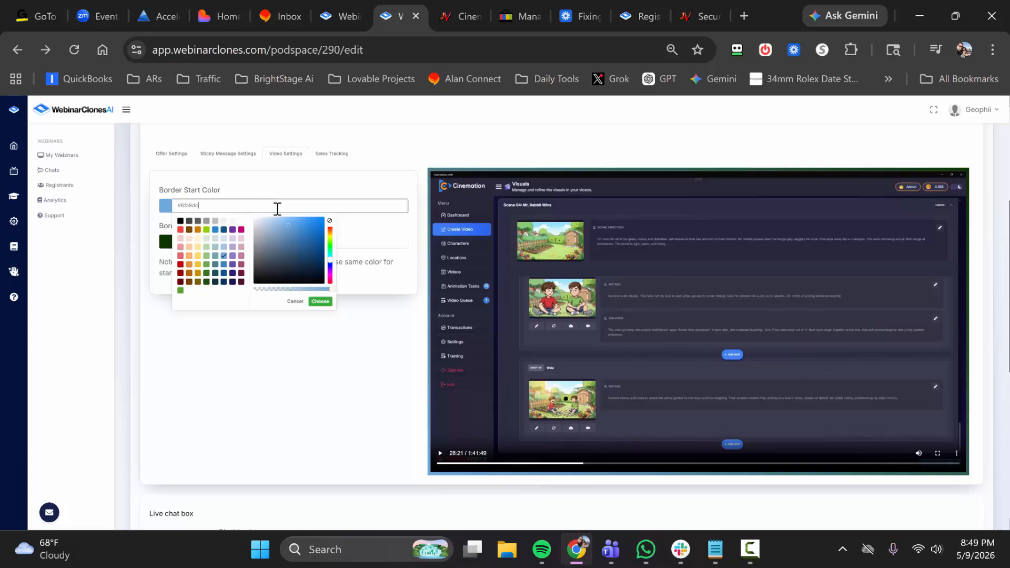
left_click(215, 230)
left_click(316, 303)
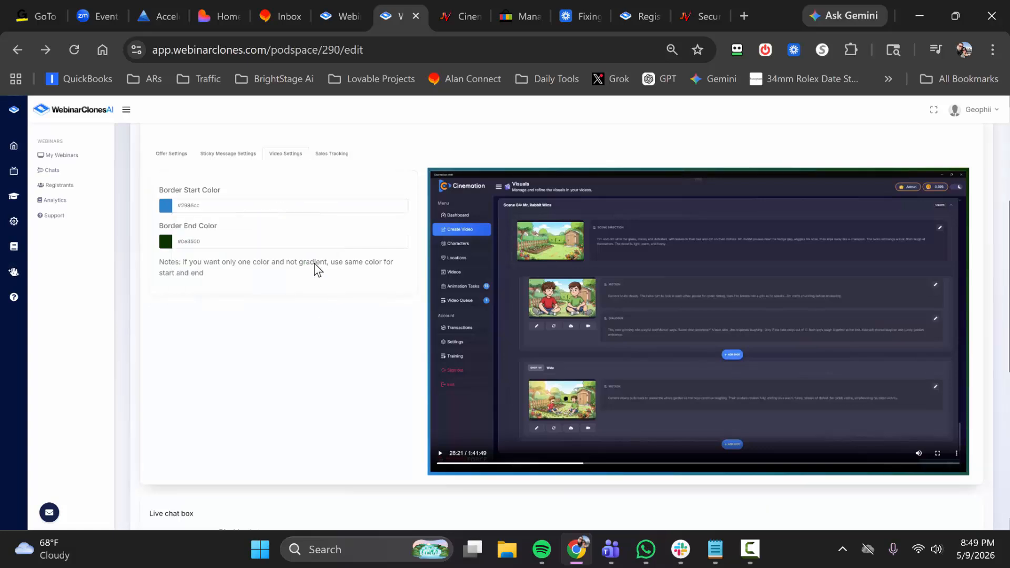
left_click(242, 241)
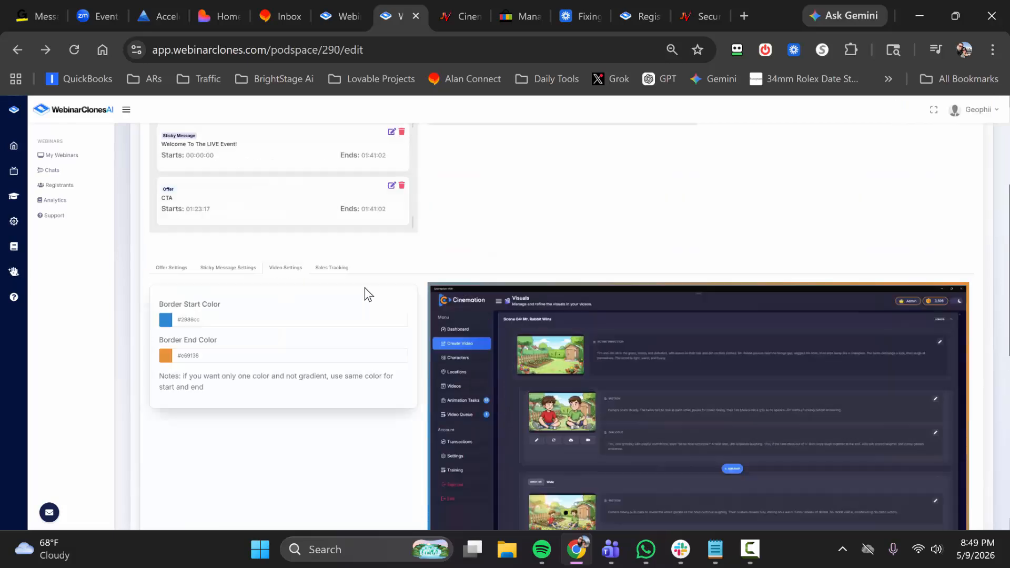
Review the live events list and video border settings, down to the live chat box and attendee display options.
scroll(365, 293, "up", 3)
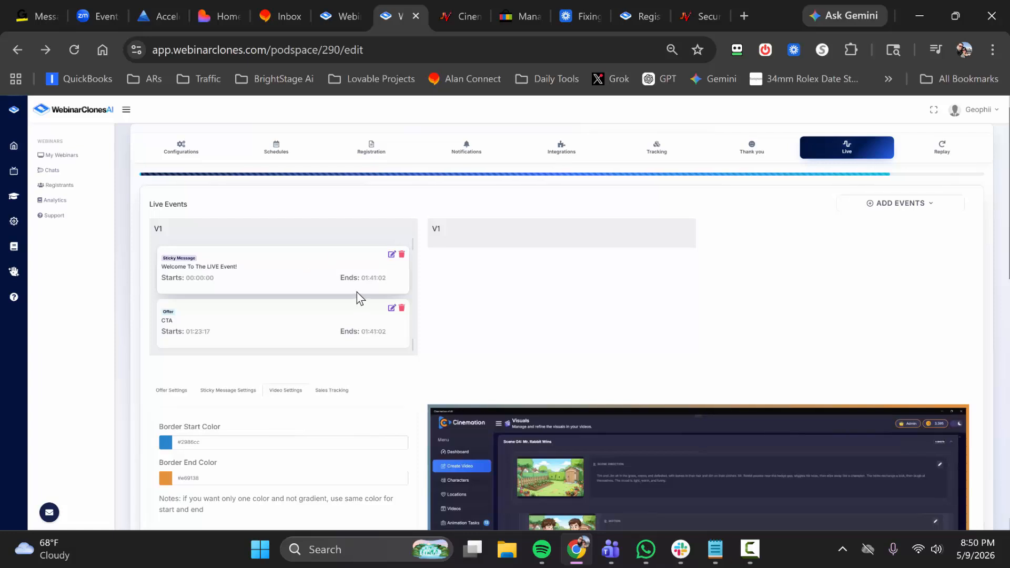
scroll(357, 290, "down", 4)
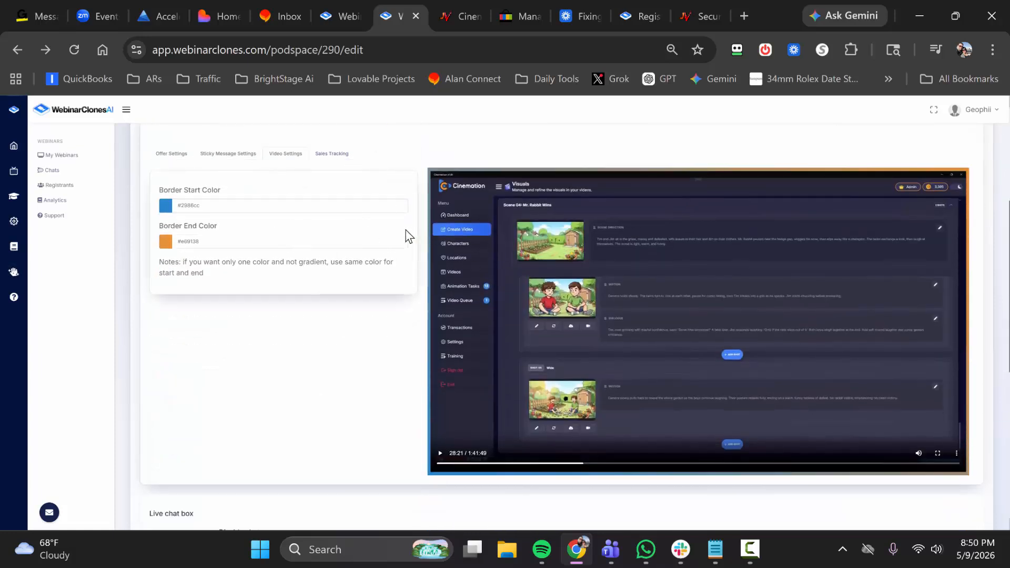
scroll(421, 200, "up", 4)
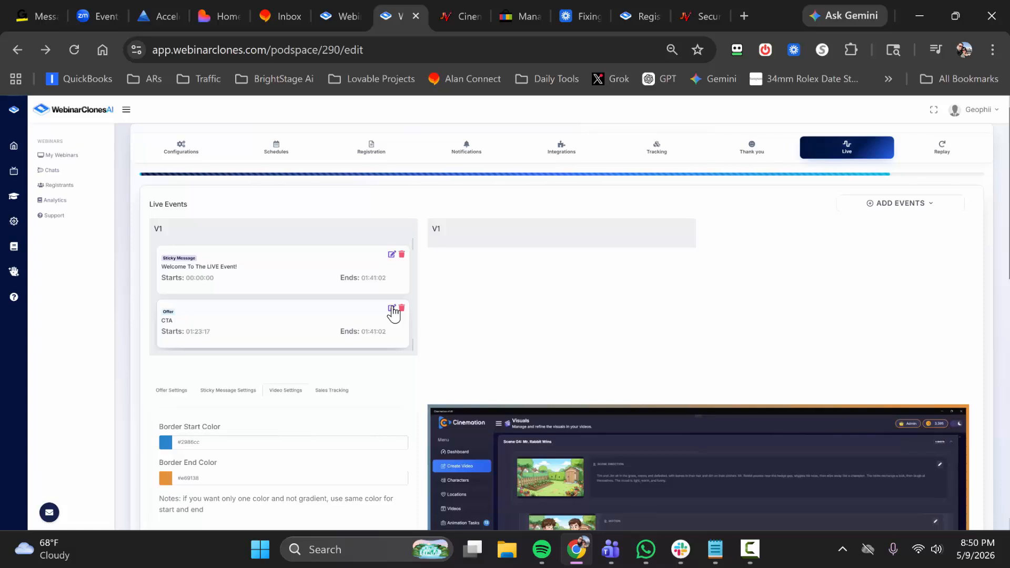
scroll(372, 322, "down", 2)
scroll(370, 317, "down", 6)
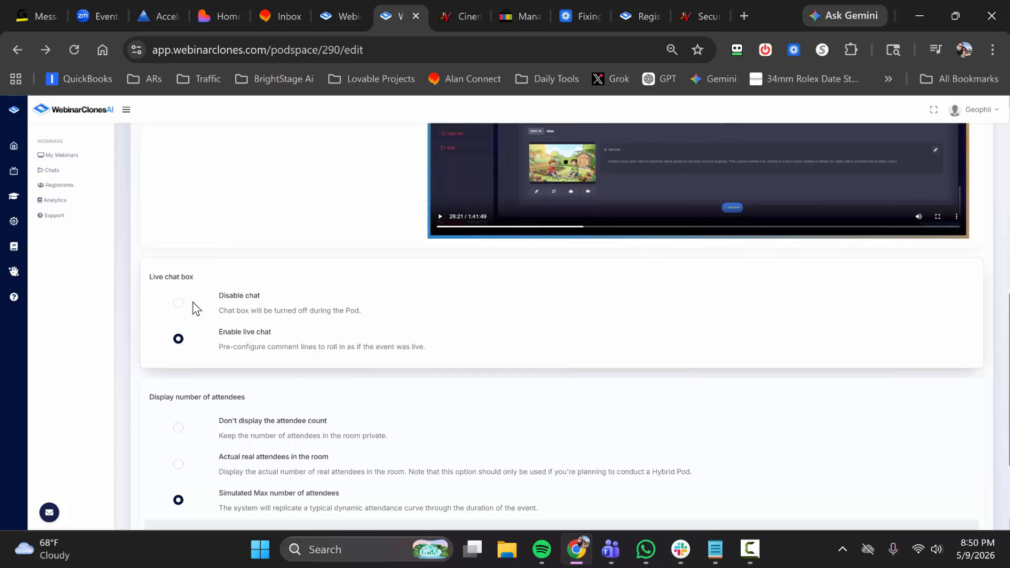
Set the dynamic attendance for the simulated maximum number of attendees to 589.
scroll(272, 272, "down", 1)
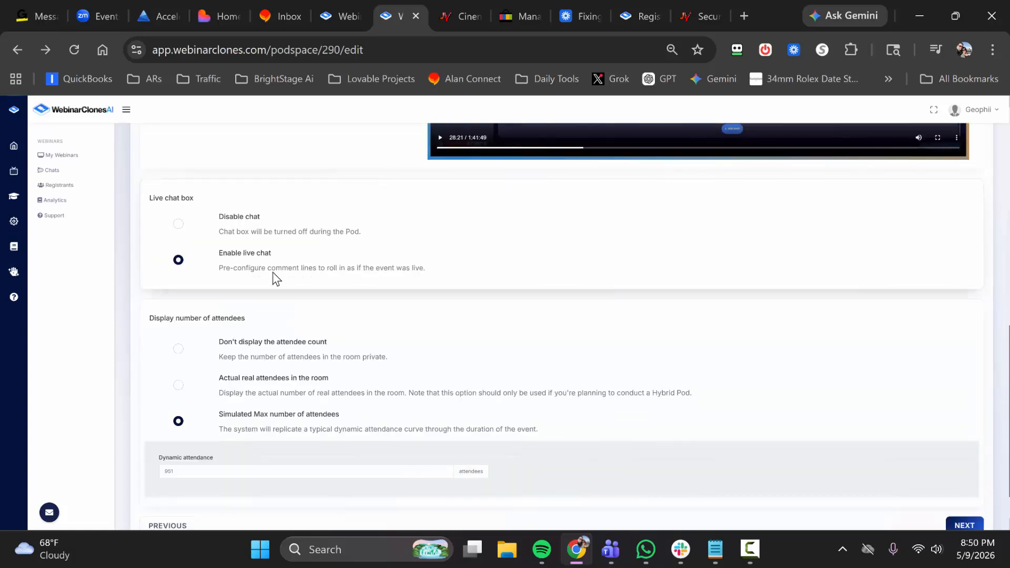
scroll(279, 270, "down", 1)
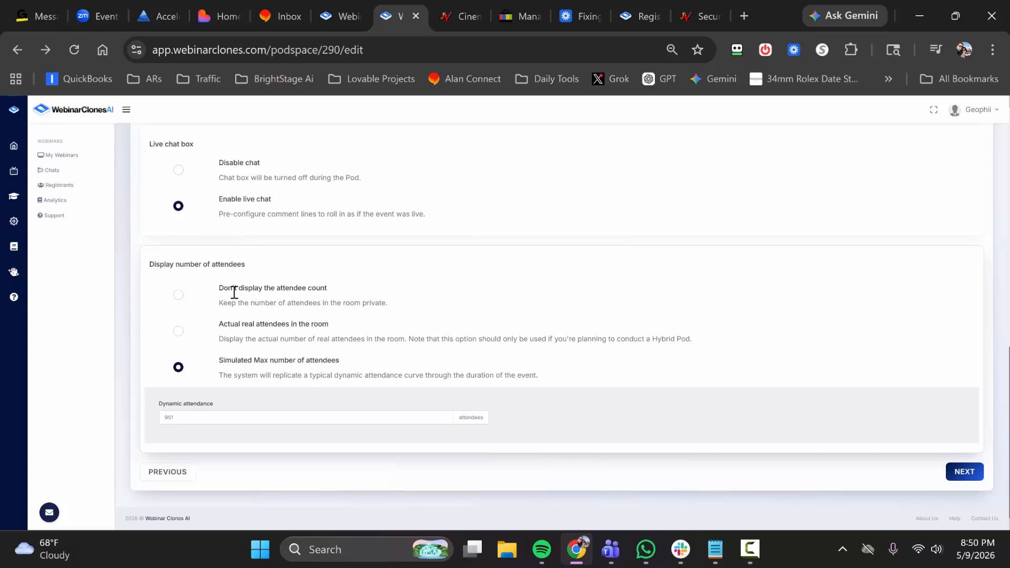
double_click(181, 421)
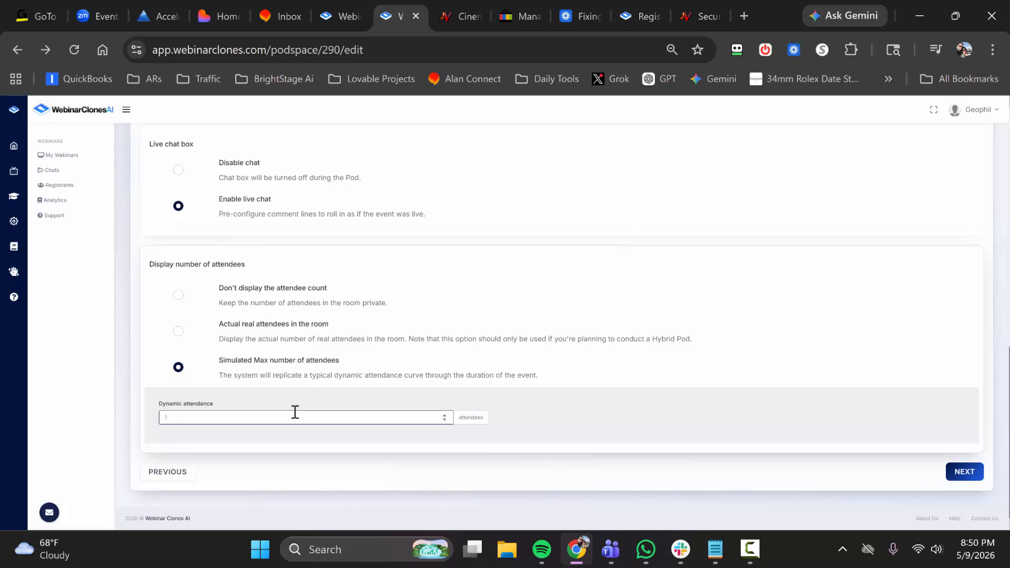
left_click(335, 431)
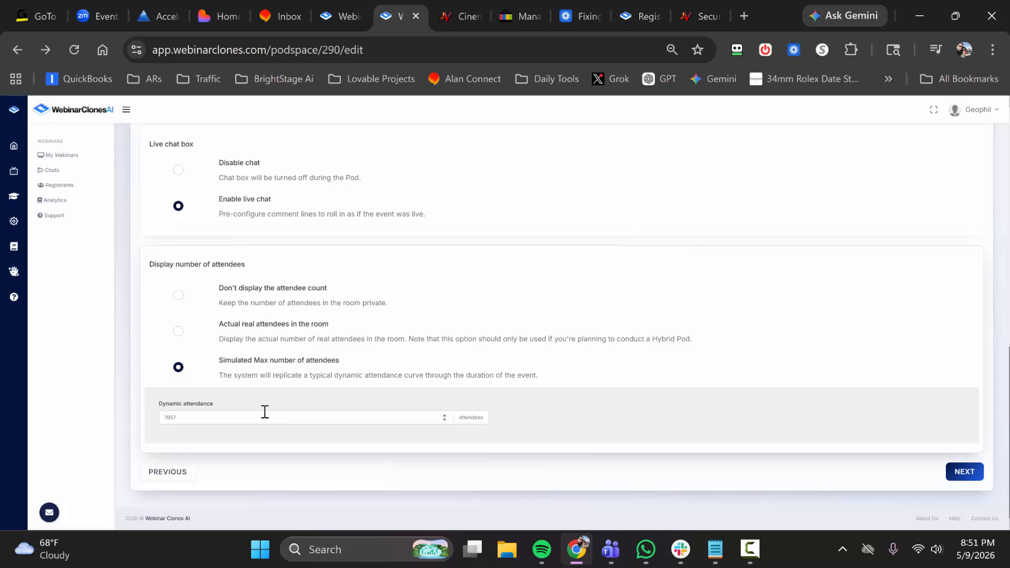
double_click(167, 423)
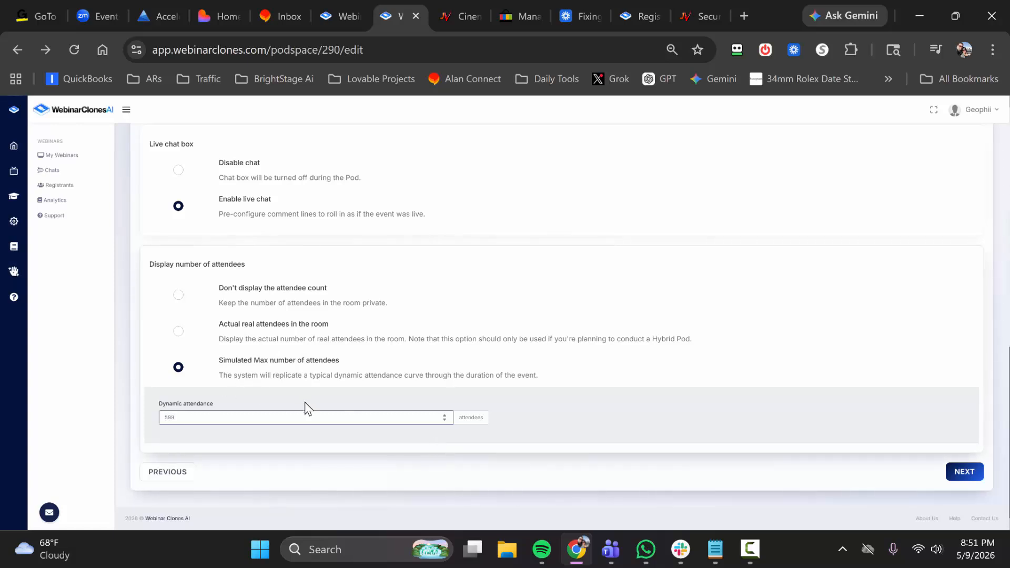
left_click(342, 444)
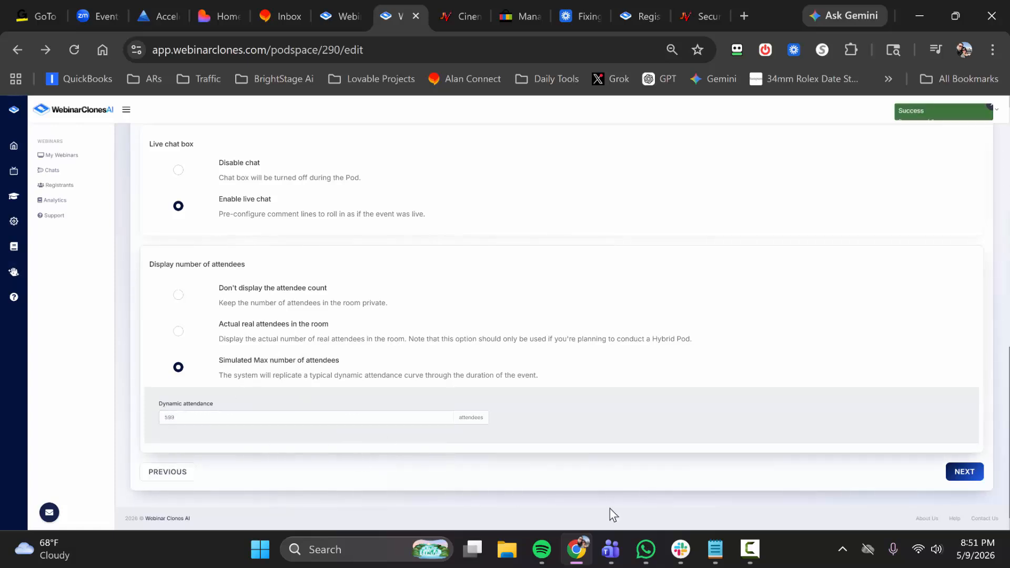
Continue to the replay settings and switch the Series on Replay Page option off and back on.
left_click(965, 471)
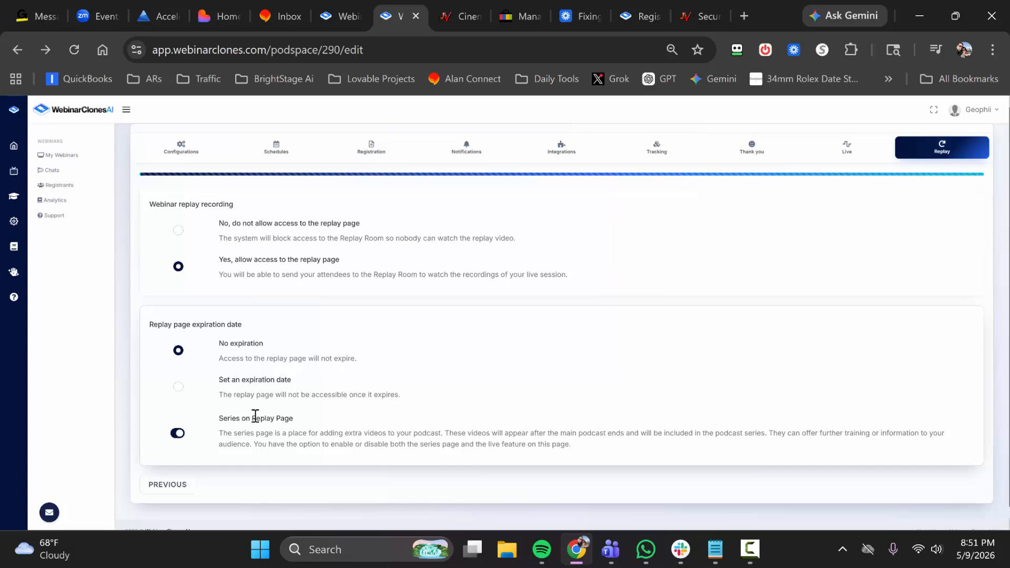
left_click(178, 435)
left_click(177, 434)
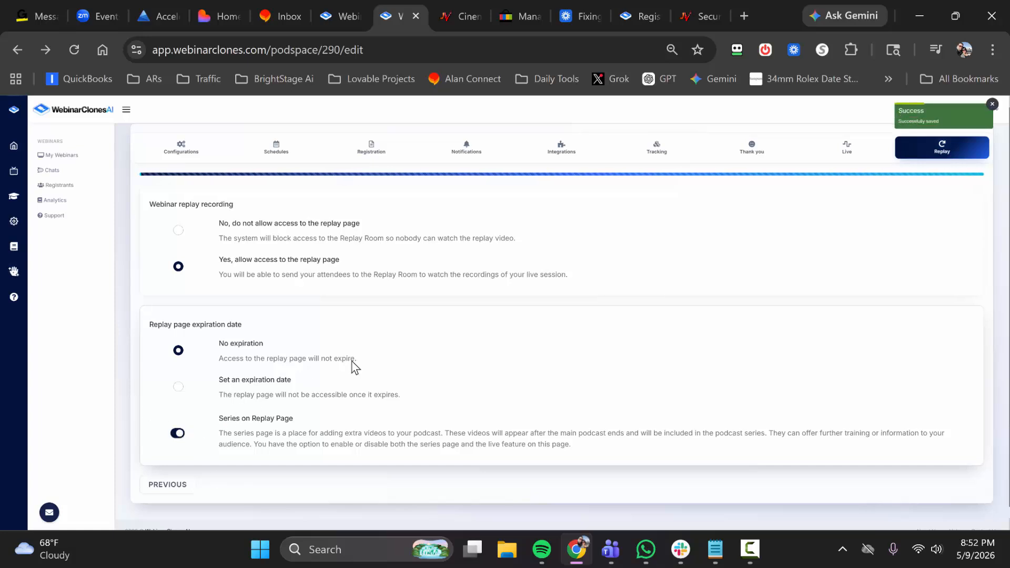
Return to the webinar list and copy the Cinemation webinar's registration link.
left_click(65, 155)
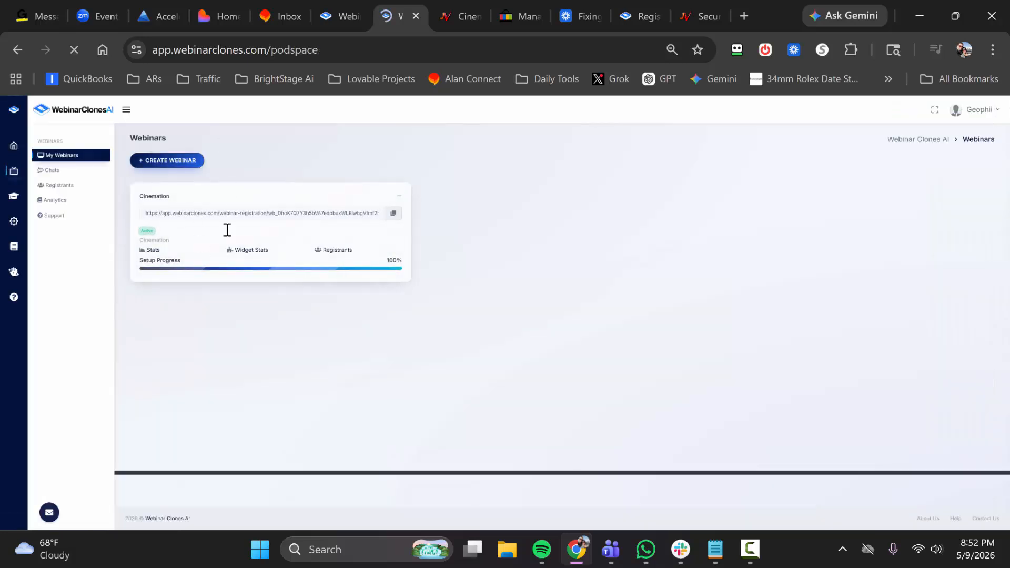
left_click(392, 214)
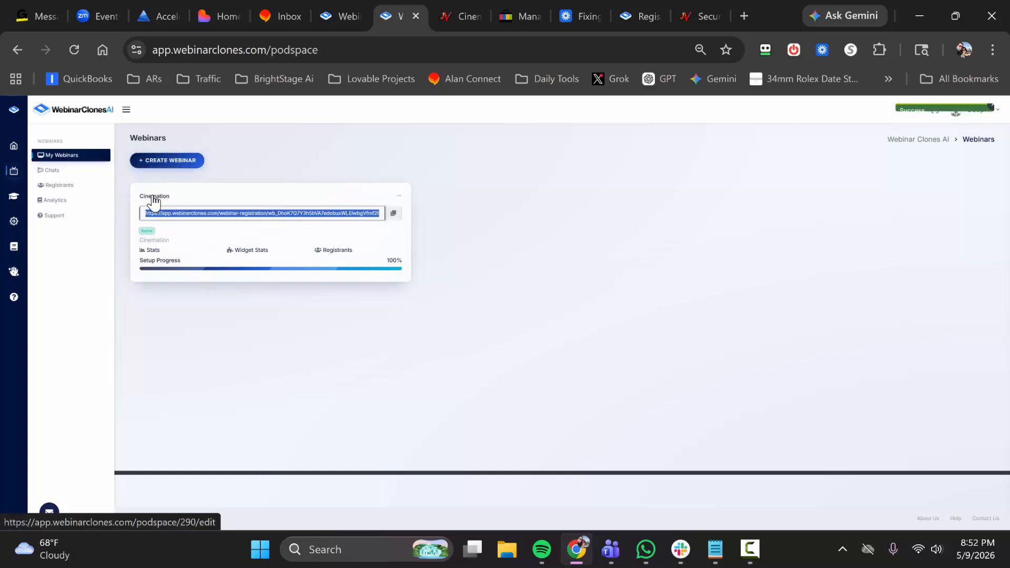
Look through the webinar chats page, including the live, past and future sessions, the group chat and the polls.
left_click(55, 174)
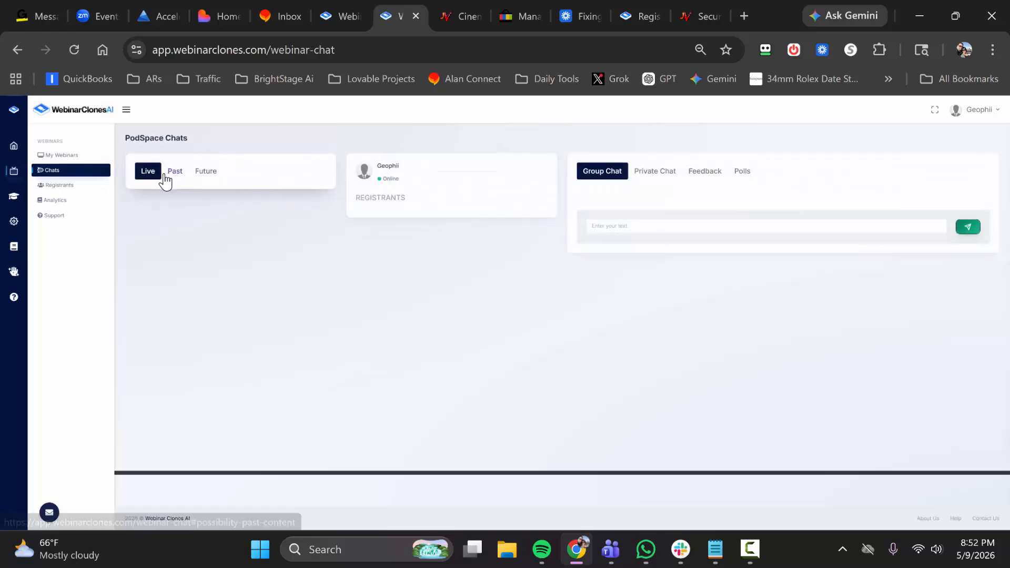
left_click(174, 174)
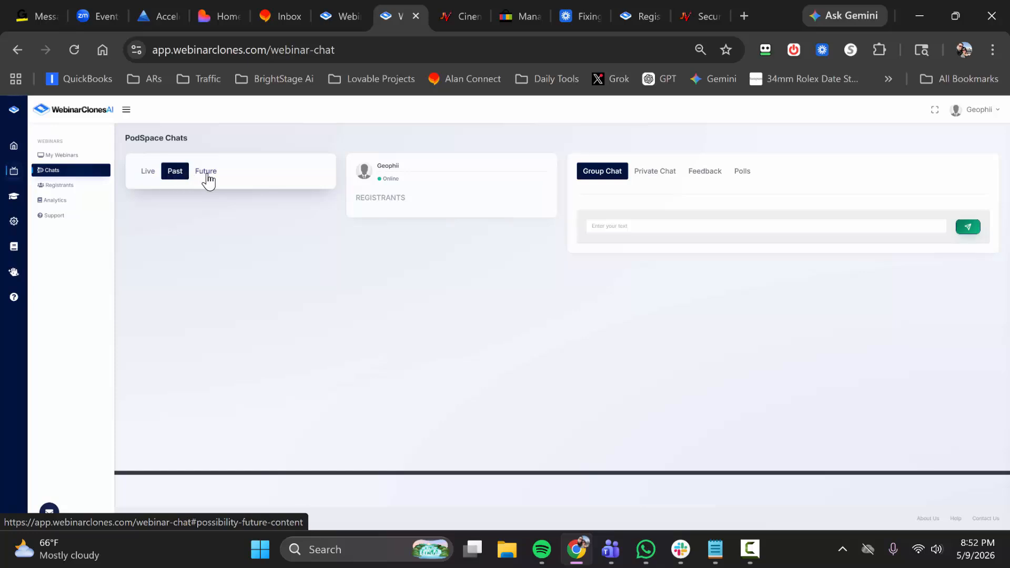
left_click(207, 178)
left_click(147, 175)
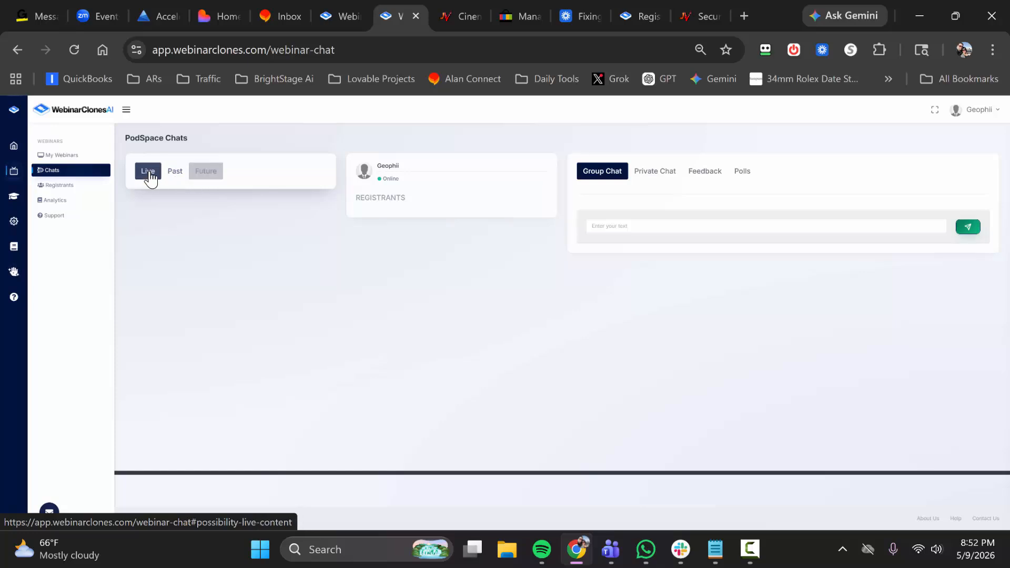
left_click(614, 225)
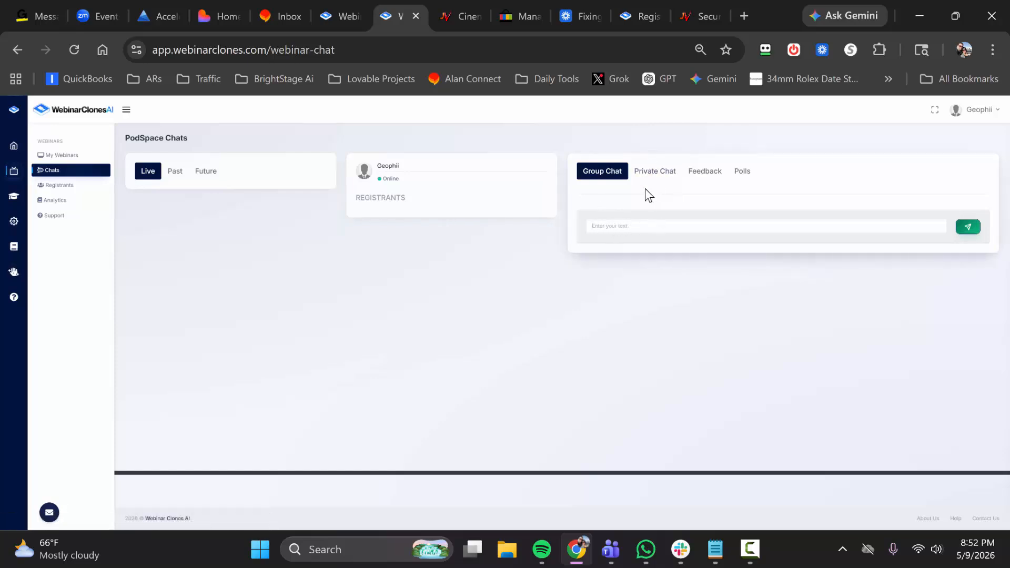
key("Return")
left_click(741, 174)
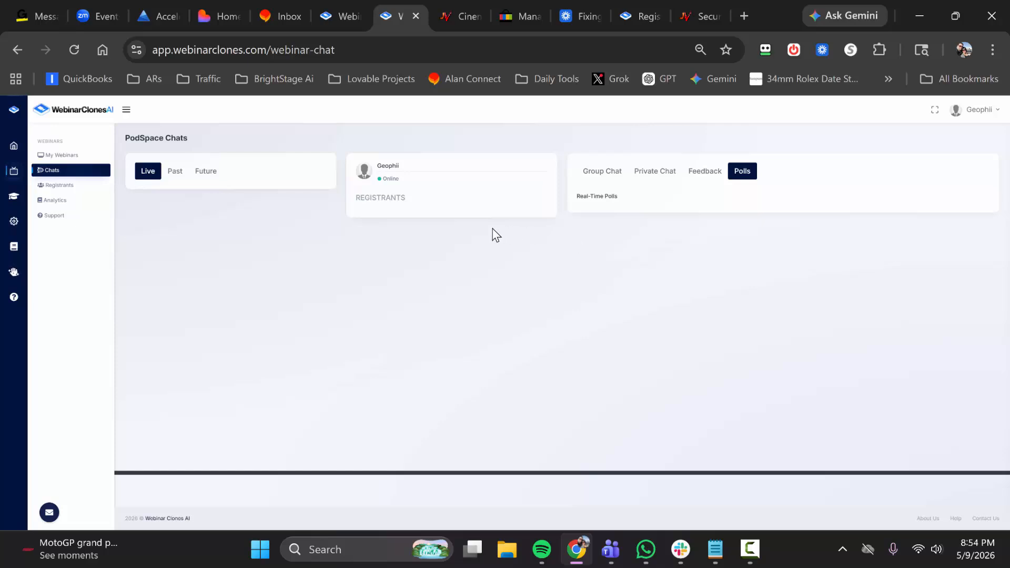
Filter the webinar registrants to Cinemation and check the available session and event filter options.
left_click(61, 185)
left_click(245, 182)
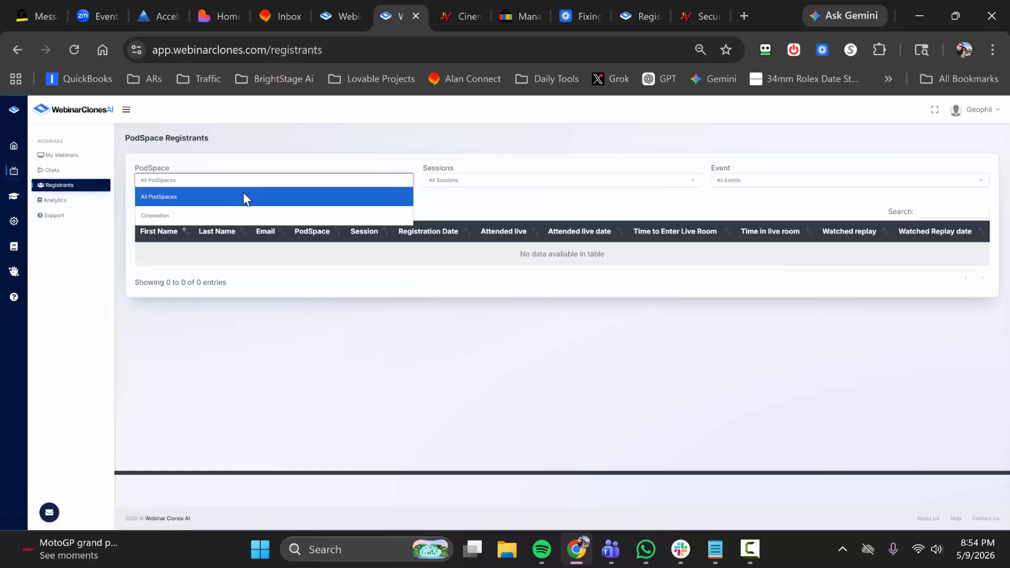
left_click(178, 214)
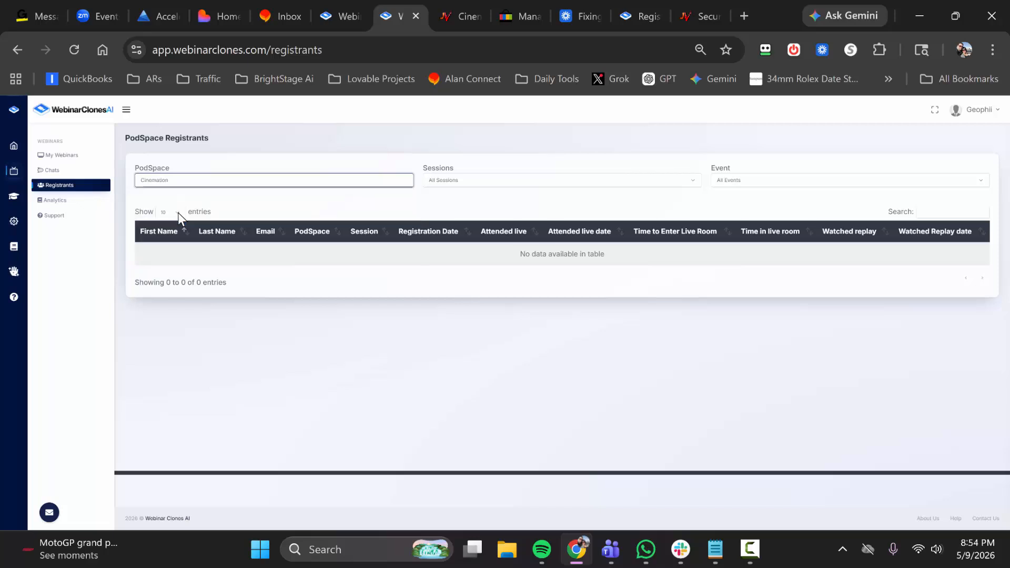
left_click(455, 180)
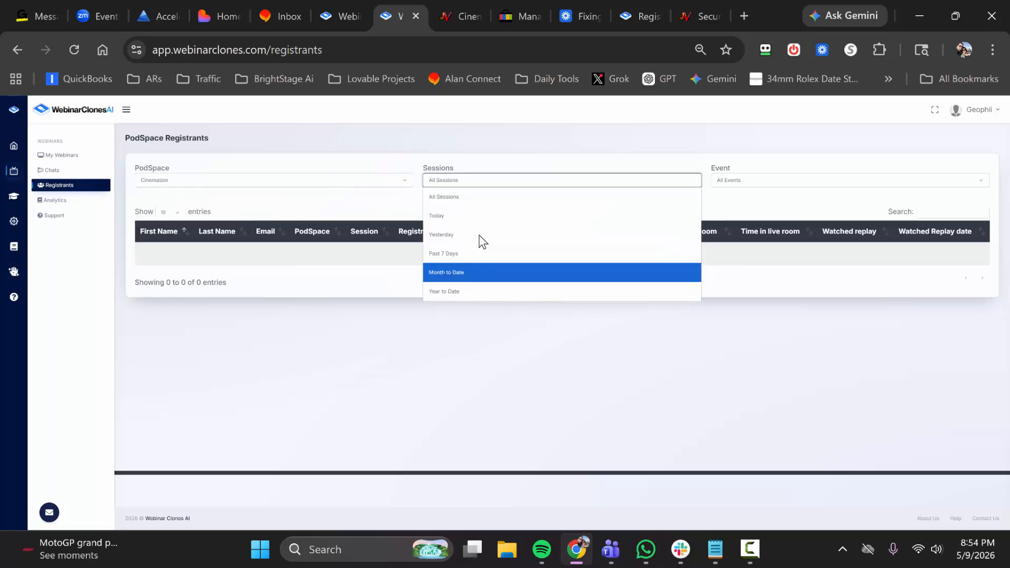
left_click(489, 163)
left_click(724, 179)
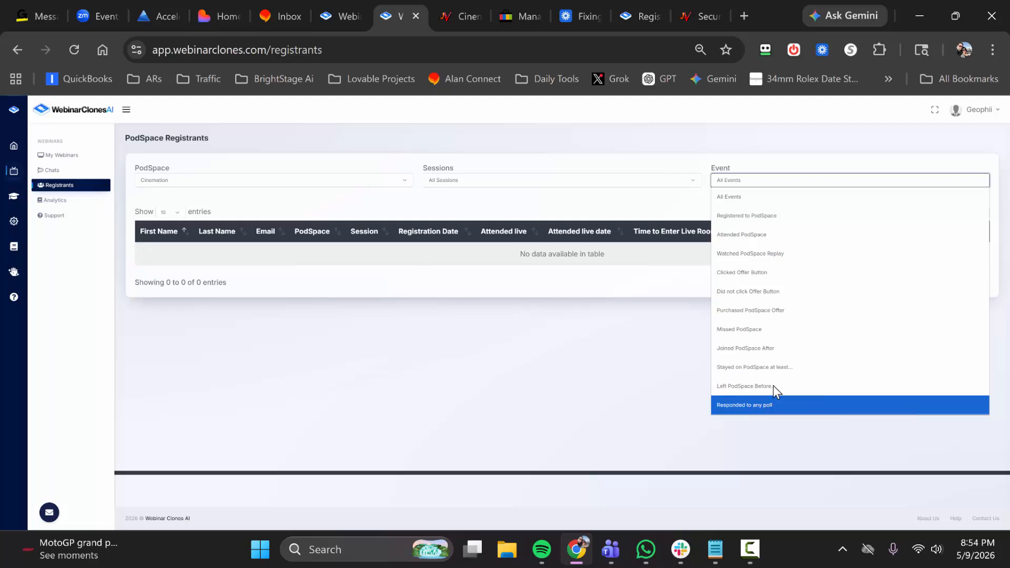
left_click(607, 218)
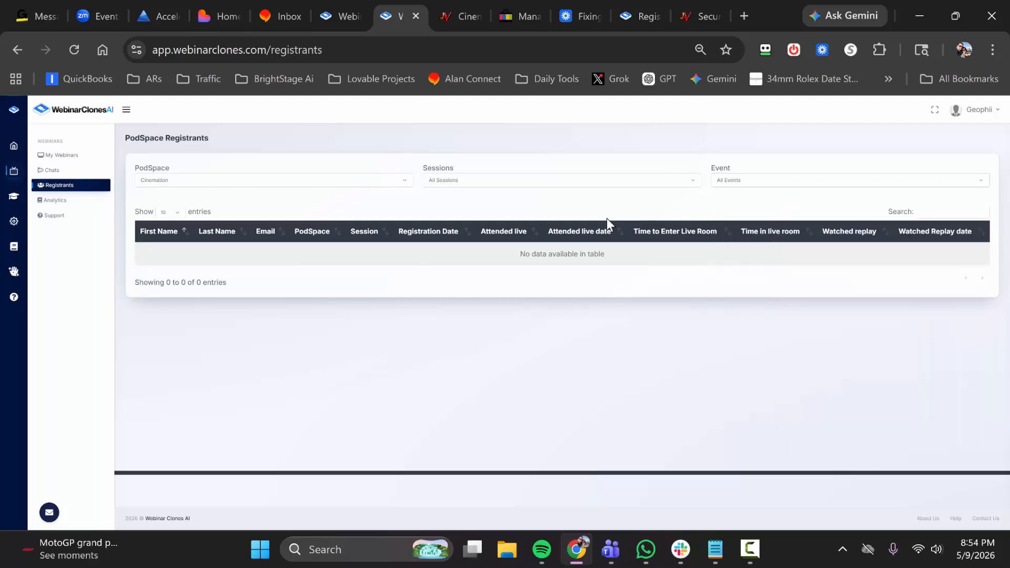
Filter the webinar analytics to Instantly Claw, check the session filter options, and examine the engagement, replay and email statistics.
left_click(66, 207)
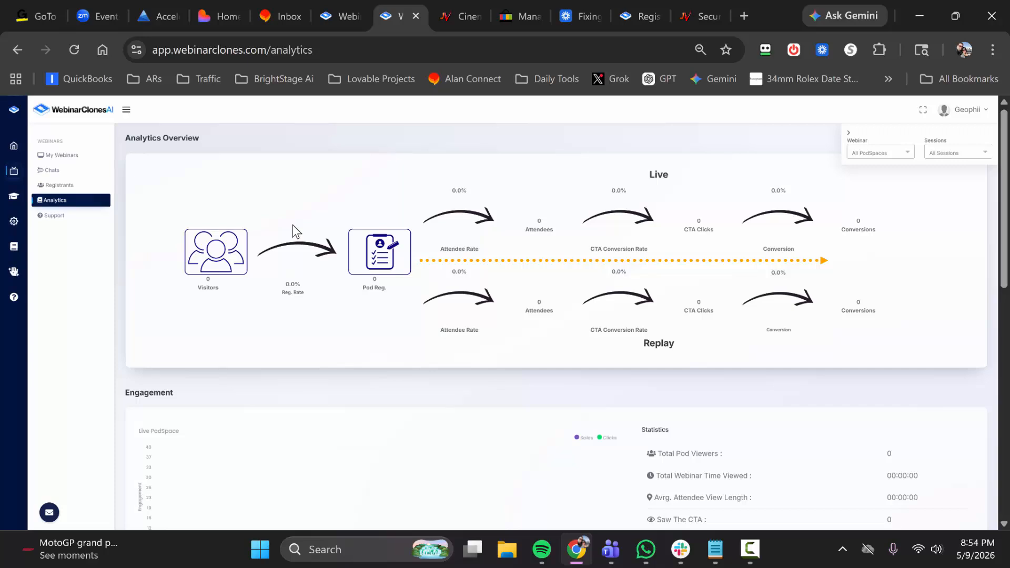
left_click(869, 153)
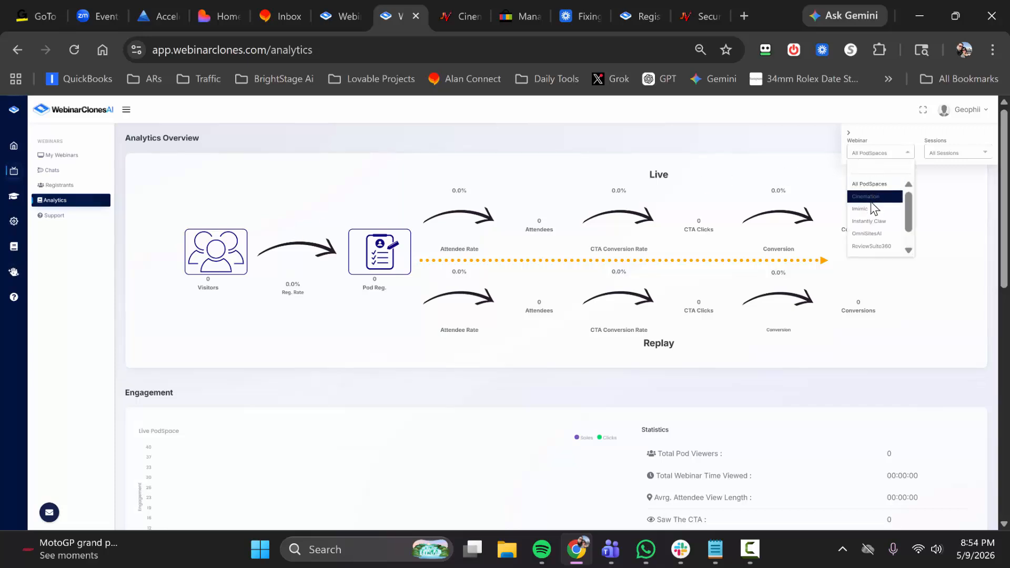
scroll(868, 225, "down", 1)
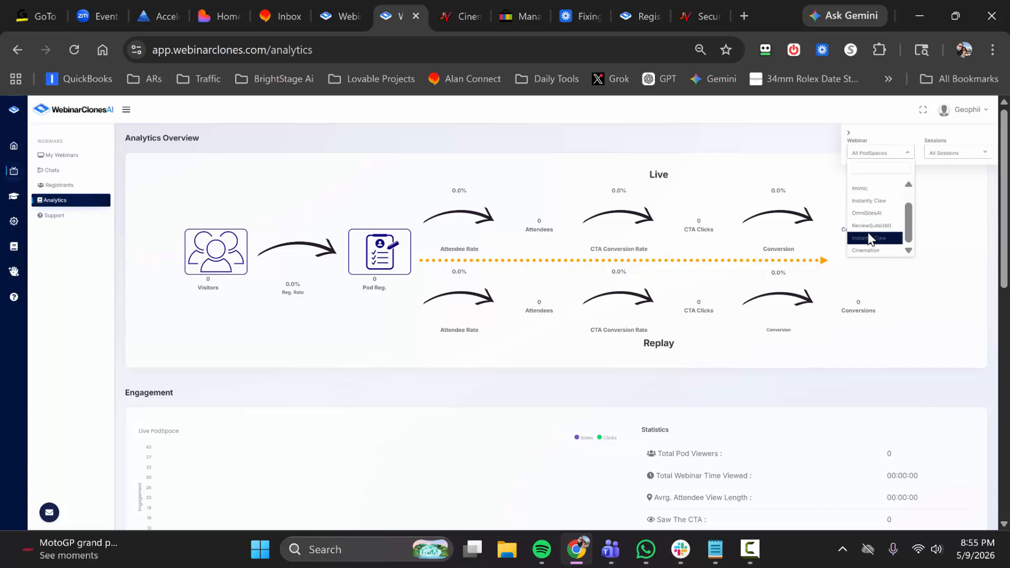
left_click(873, 200)
left_click(944, 154)
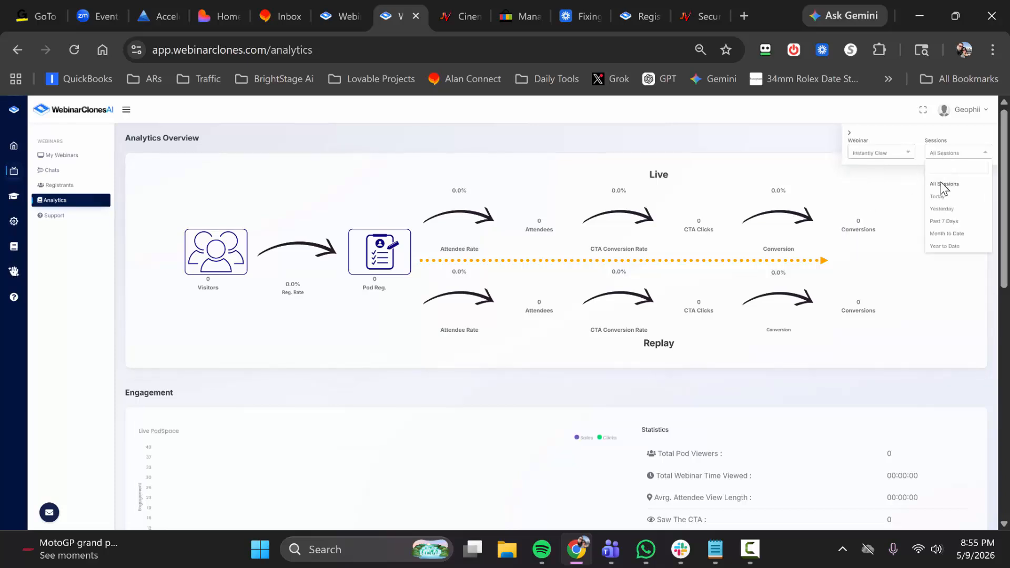
left_click(638, 189)
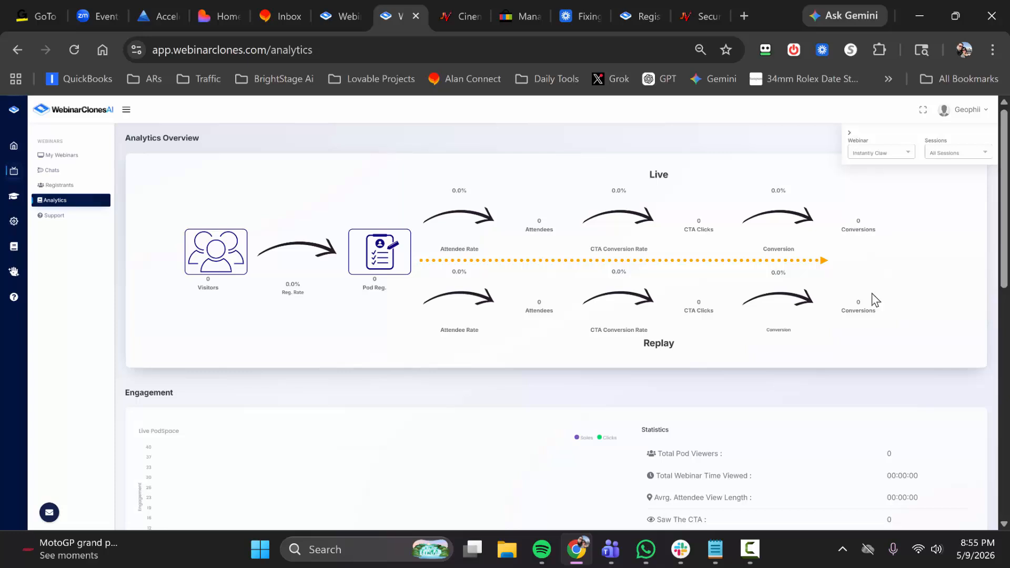
scroll(589, 262, "down", 5)
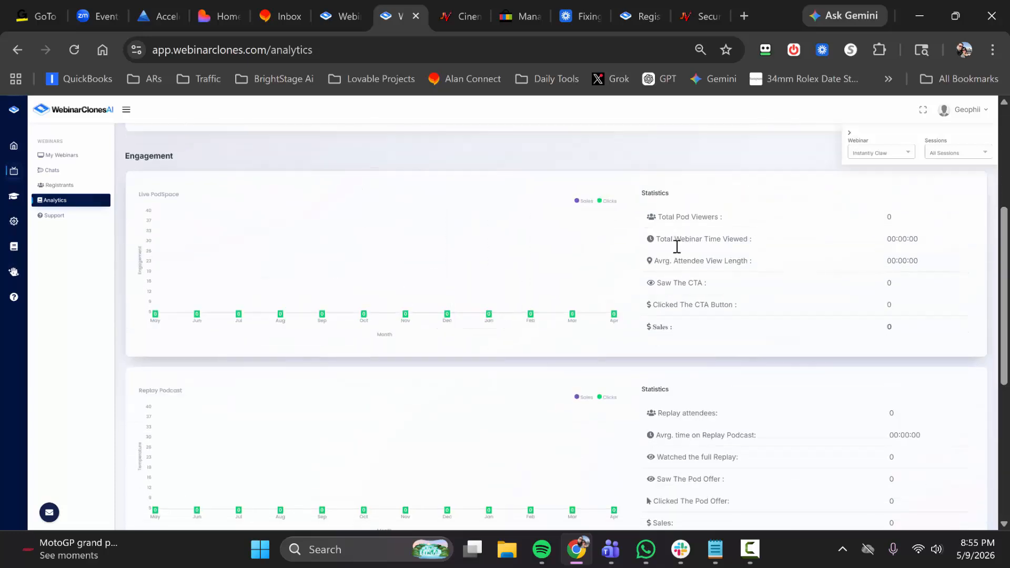
scroll(652, 269, "down", 5)
scroll(621, 294, "down", 2)
scroll(487, 320, "up", 9)
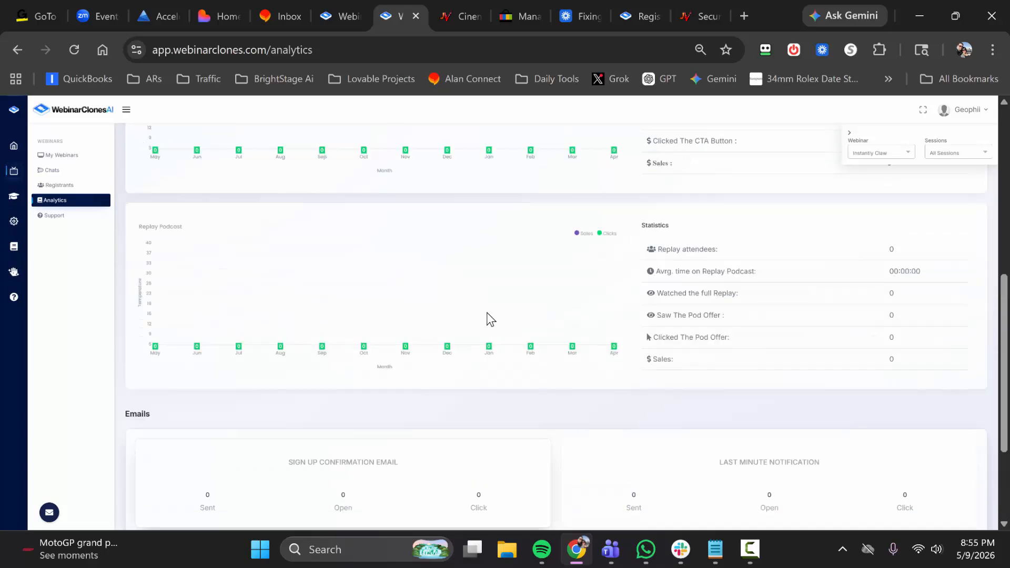
scroll(488, 315, "up", 2)
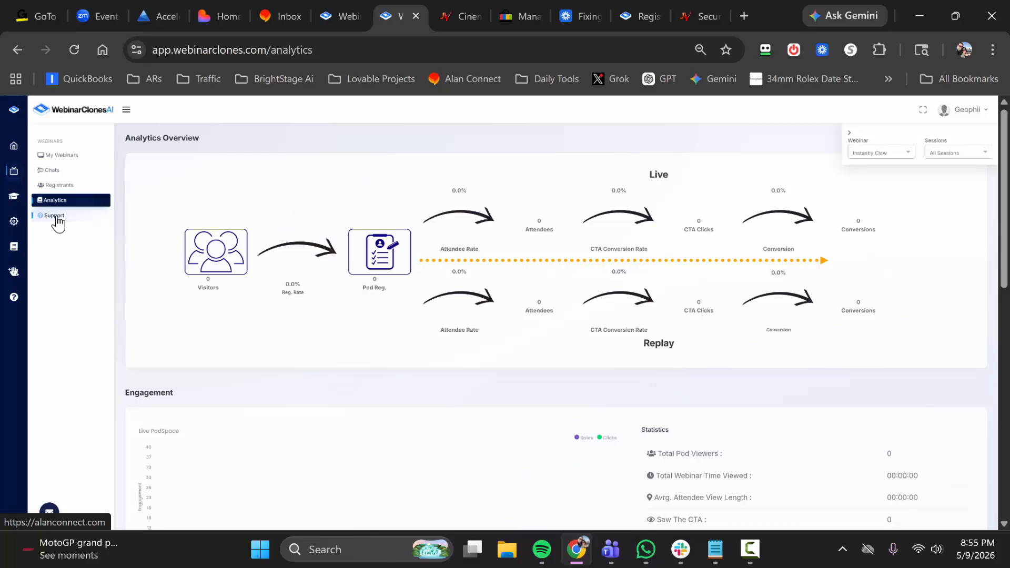
Open the Webinar Traffic Igniter training in the library and review its PodPrime access, blueprints, checklists, email scripts, guides and traffic resources.
left_click(12, 199)
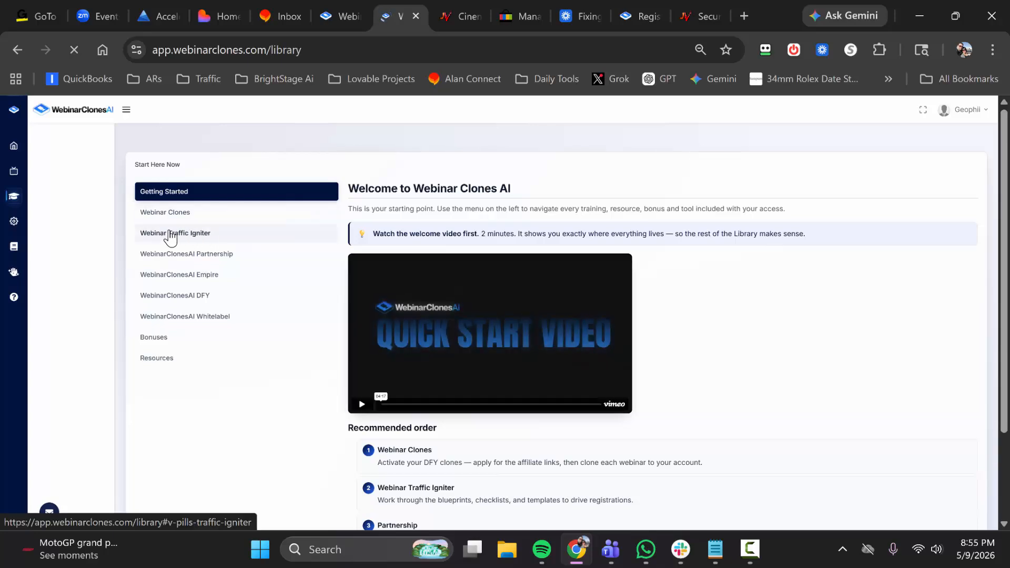
left_click(202, 236)
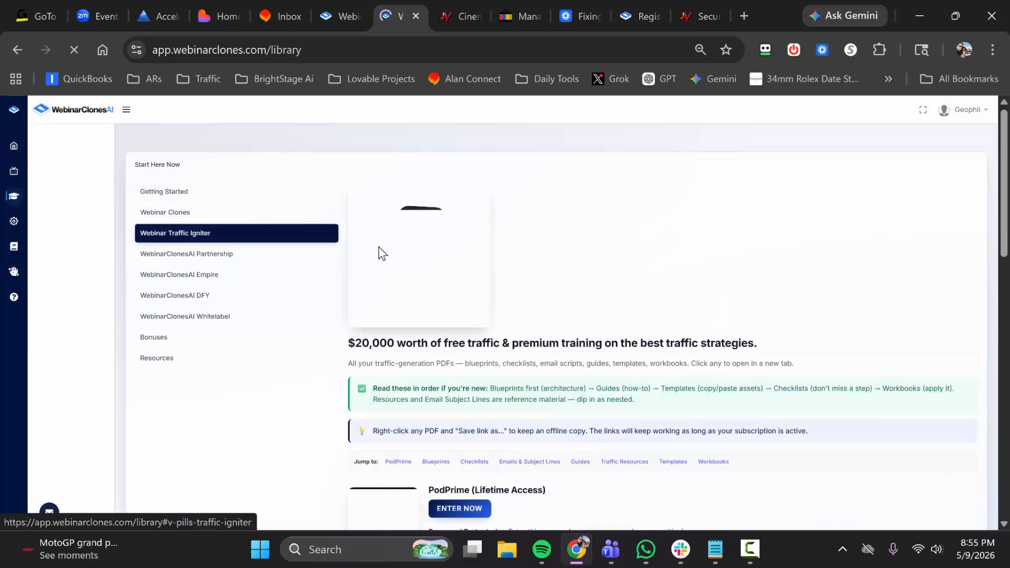
scroll(439, 302, "down", 2)
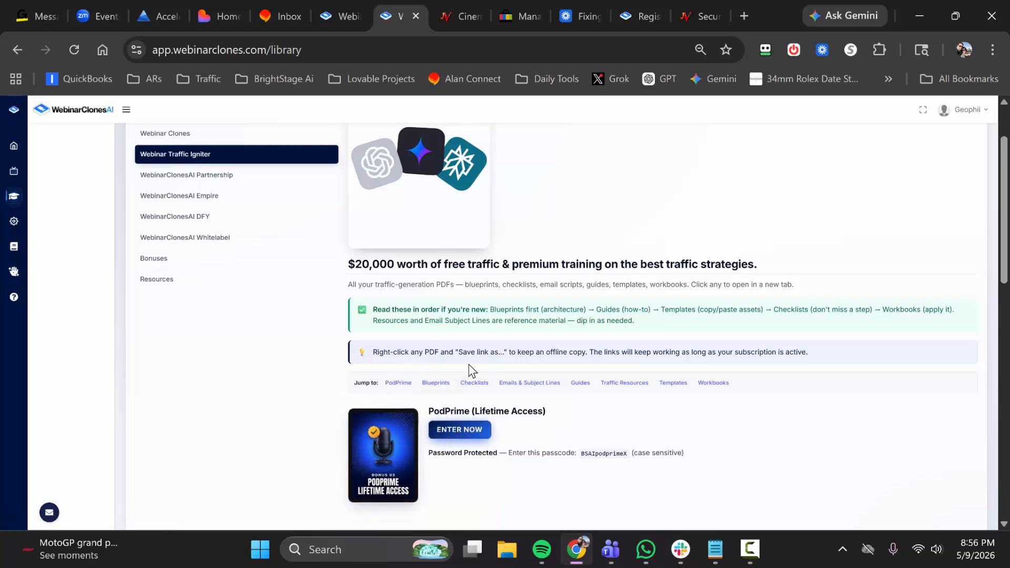
scroll(468, 368, "down", 1)
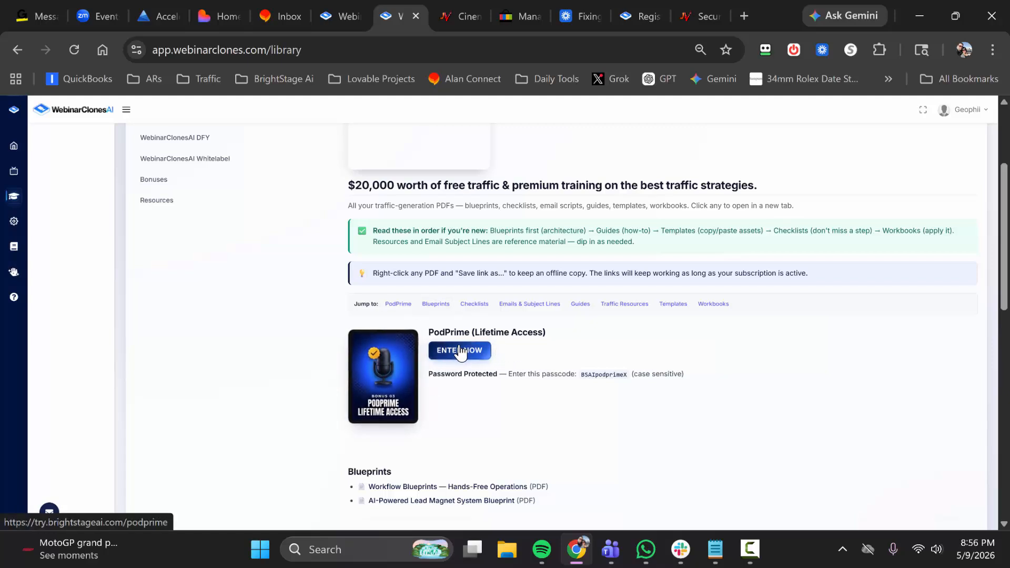
scroll(405, 361, "down", 1)
scroll(416, 399, "down", 1)
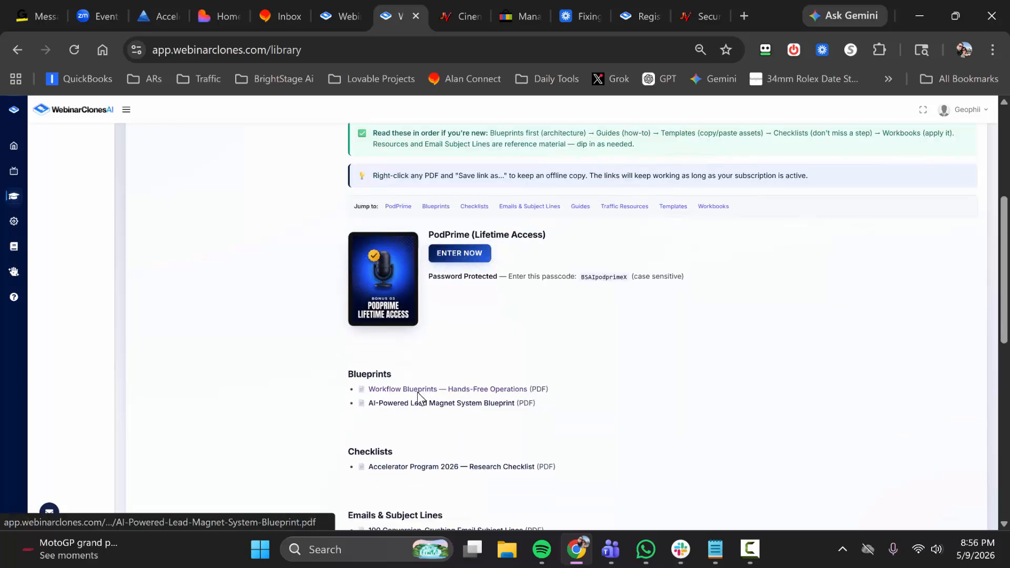
scroll(399, 358, "down", 1)
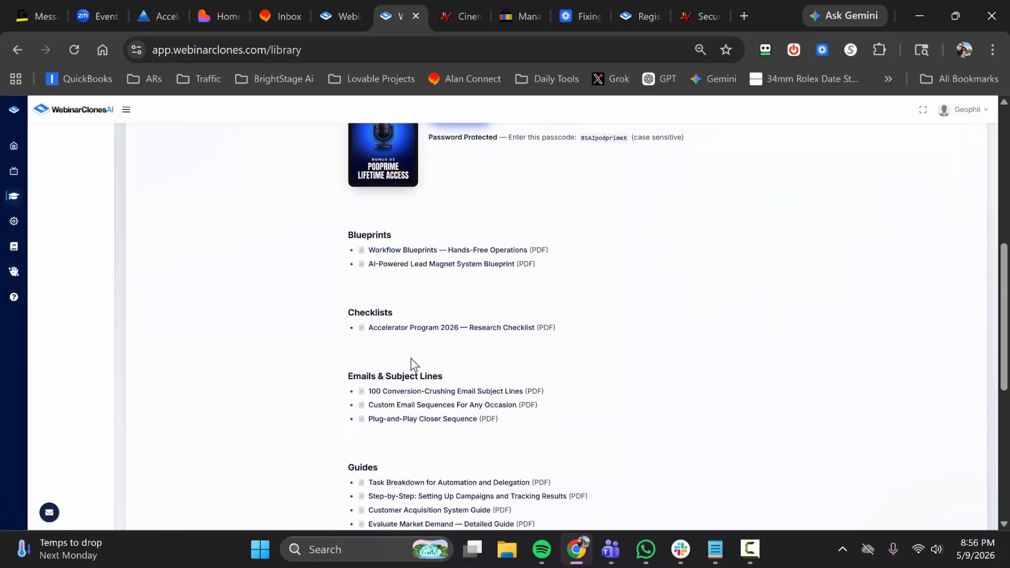
scroll(411, 359, "down", 1)
scroll(423, 337, "down", 2)
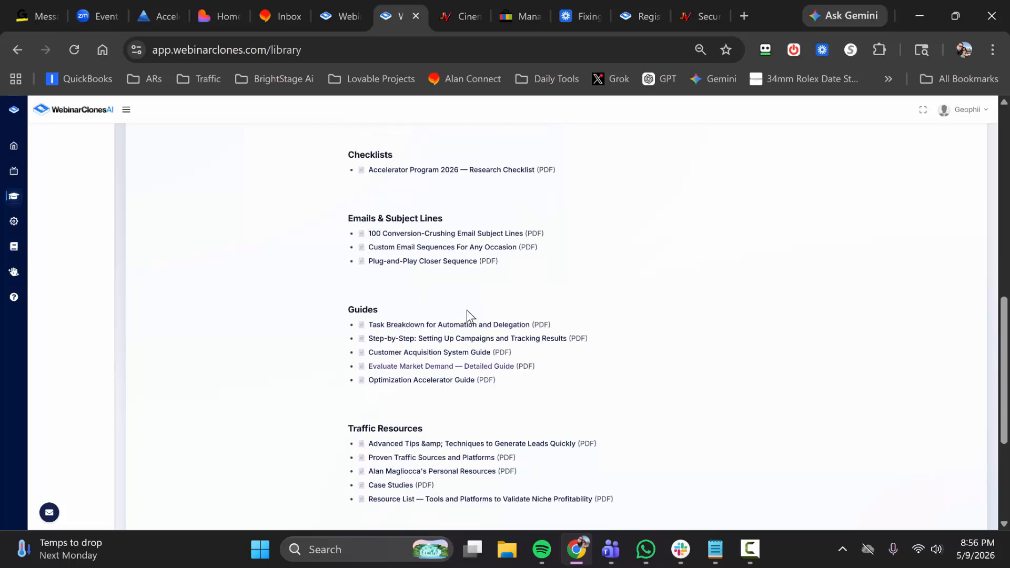
Review the remaining guides, traffic resources, templates and workbooks in the Webinar Traffic Igniter training.
scroll(411, 339, "down", 2)
scroll(400, 297, "down", 1)
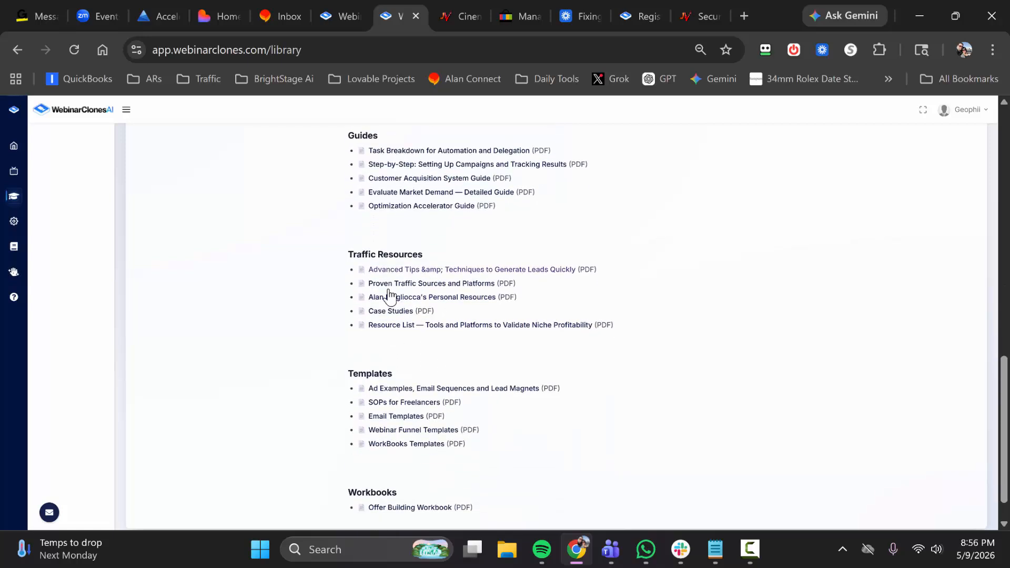
scroll(432, 298, "up", 15)
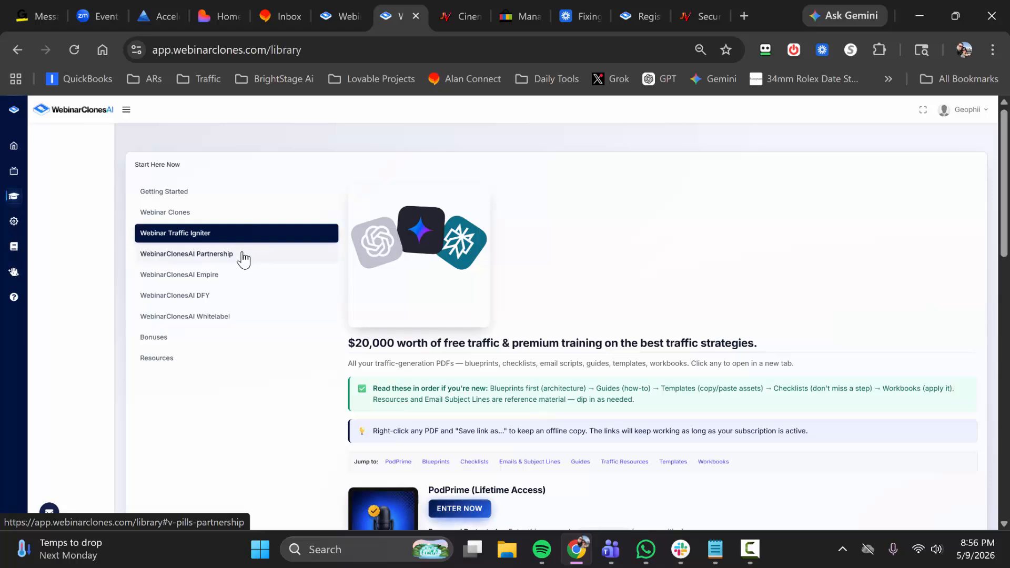
Open the WebinarClonesAI Partnership training and look through its phase overview and Phase 1 lesson.
left_click(243, 258)
scroll(479, 279, "down", 4)
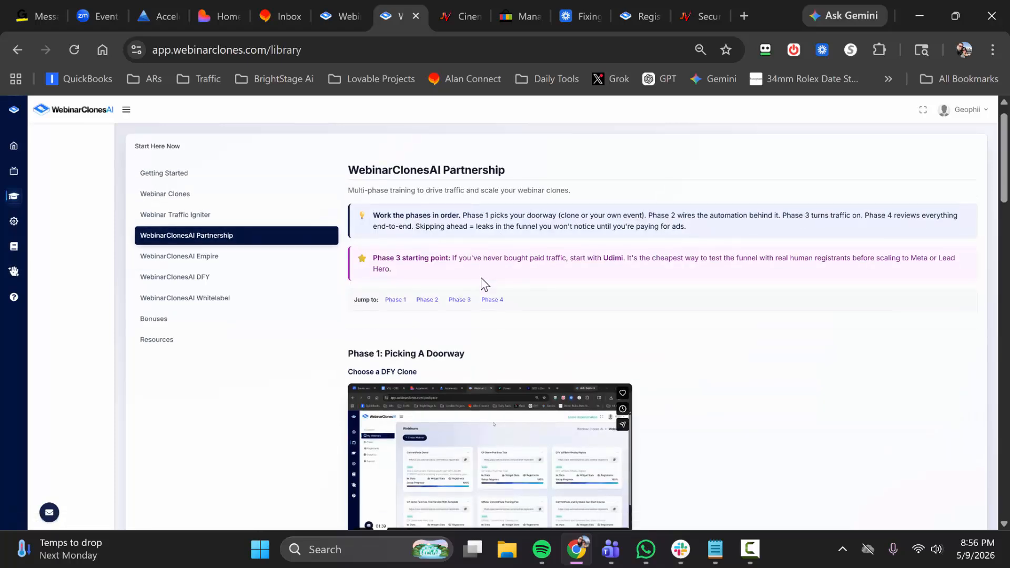
scroll(472, 297, "down", 5)
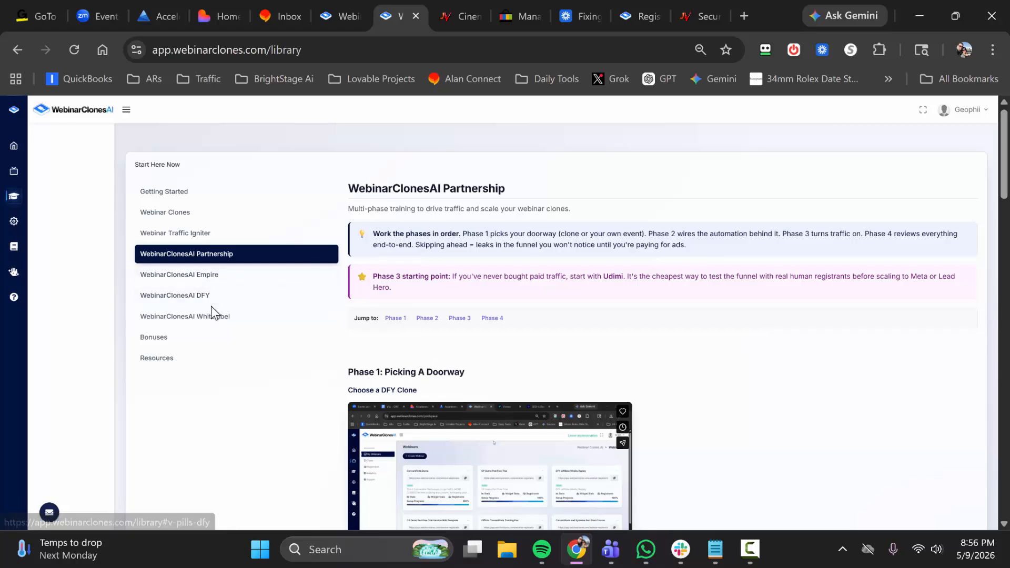
Look through the library's Bonuses section with its case study videos, and open the free tools in Resources.
left_click(195, 342)
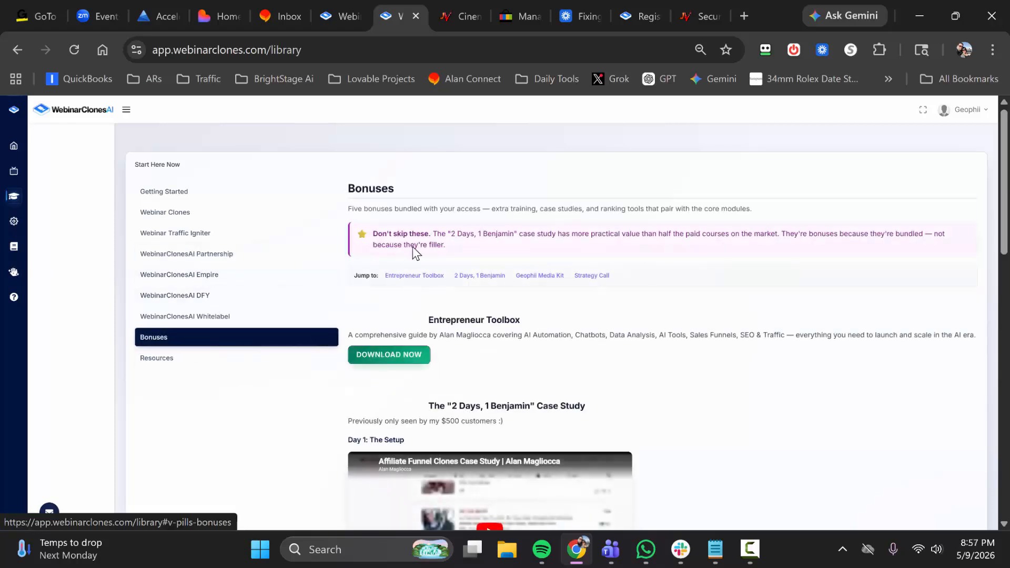
scroll(512, 289, "down", 4)
scroll(510, 288, "down", 3)
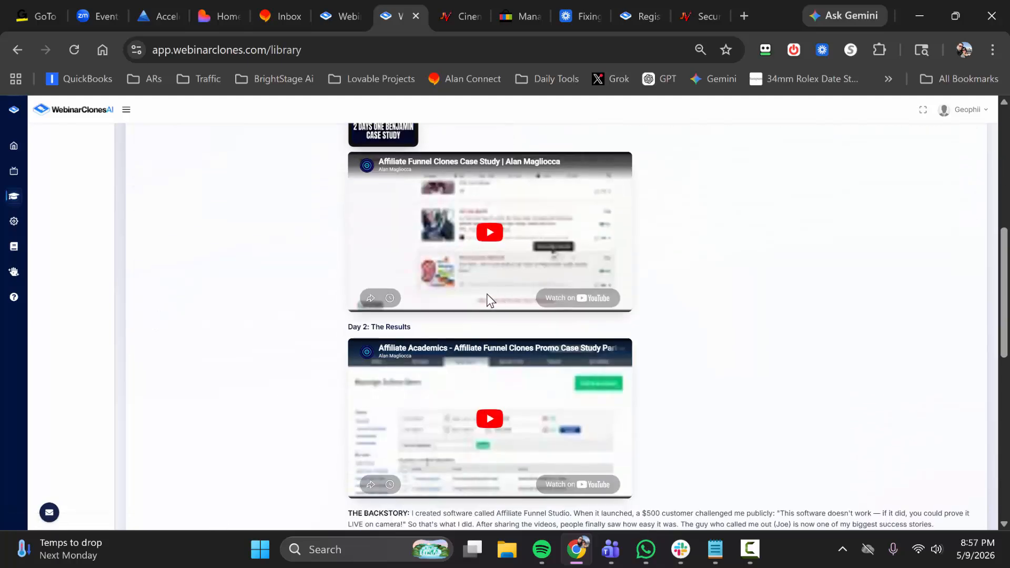
scroll(437, 290, "up", 7)
left_click(177, 362)
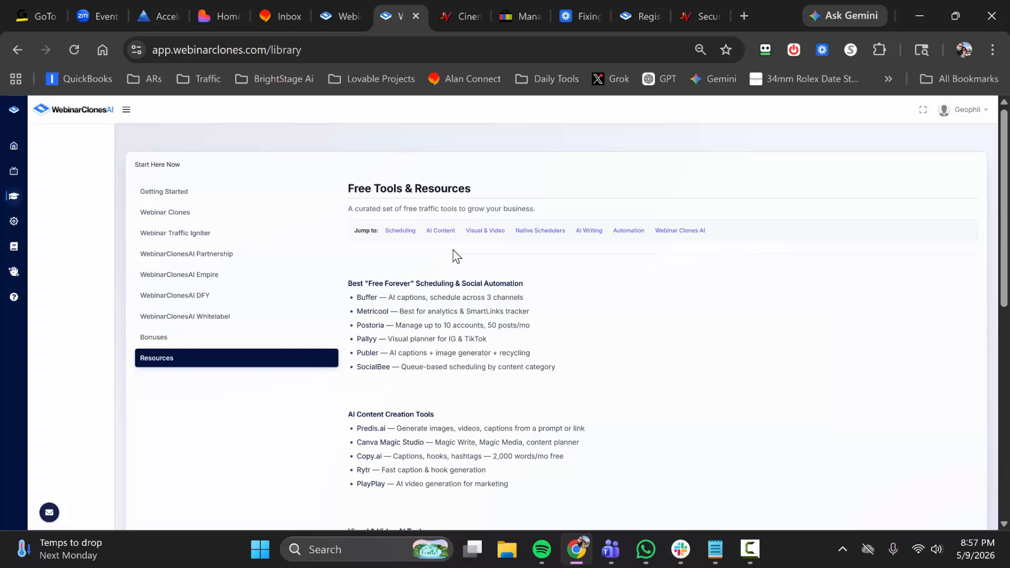
Return to the Webinar Clones overview of offers in the library and collapse the side menu.
left_click(198, 237)
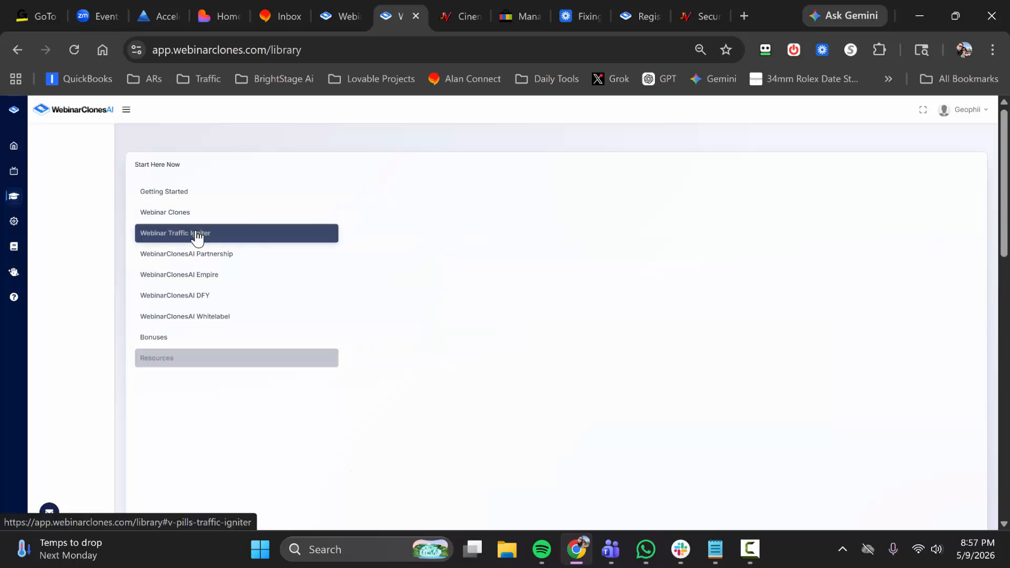
left_click(203, 213)
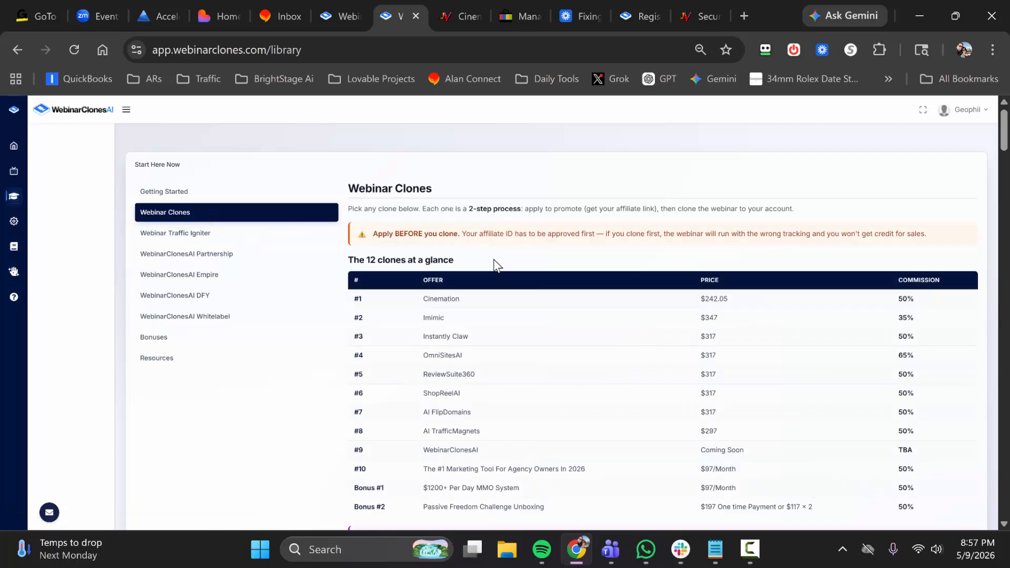
left_click(126, 109)
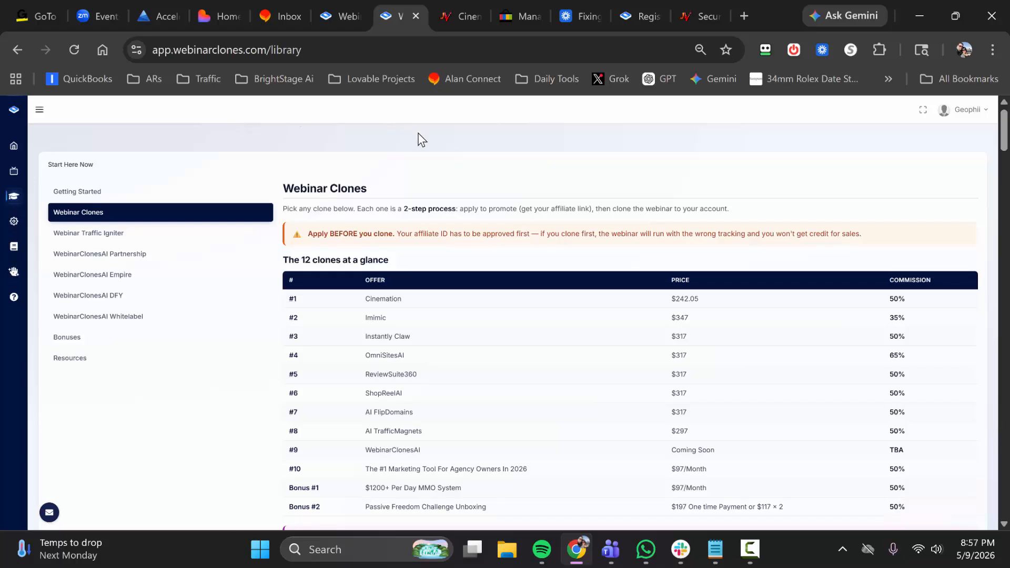